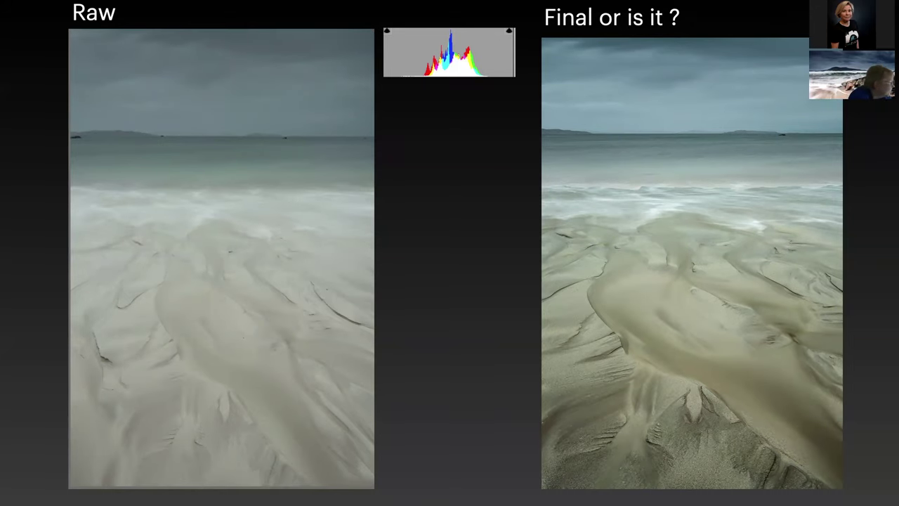
key(Right)
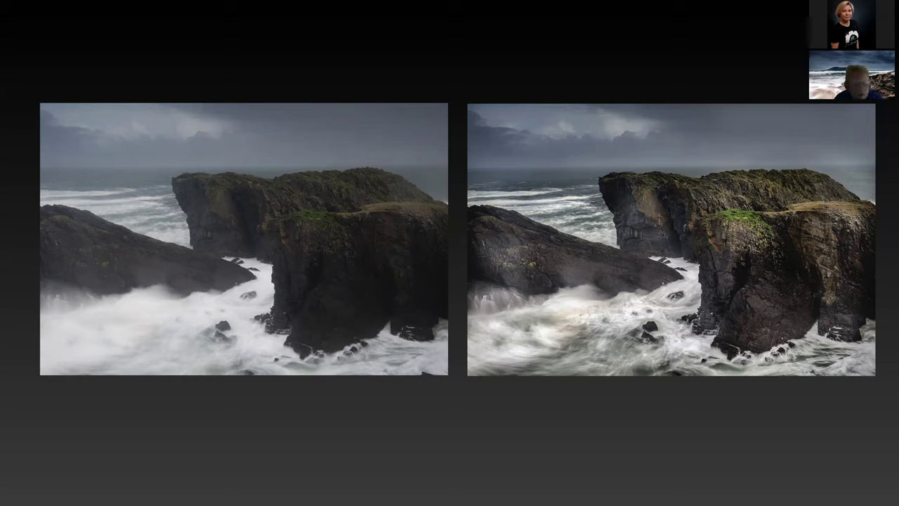
key(Right)
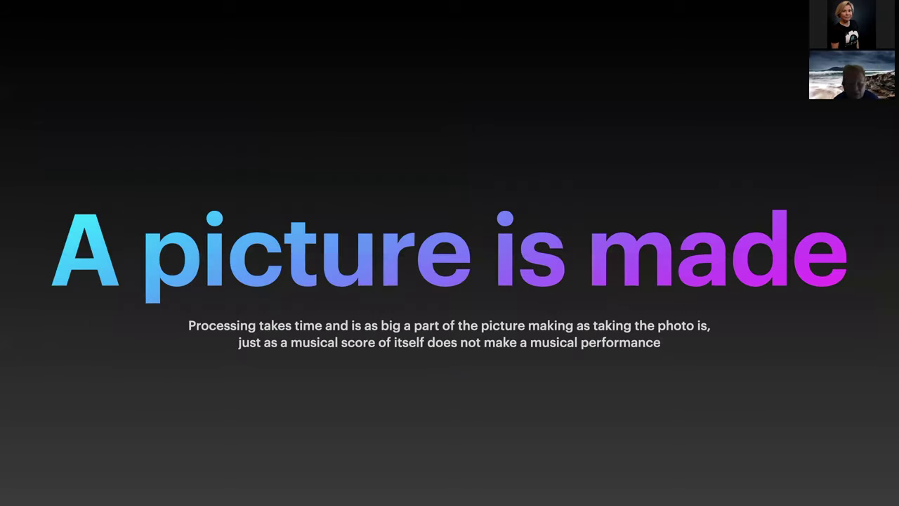
- Switch to Camera Raw in Photoshop with the lake photo open, and reposition its window so the adjustment sliders stay in view
key(super+Tab)
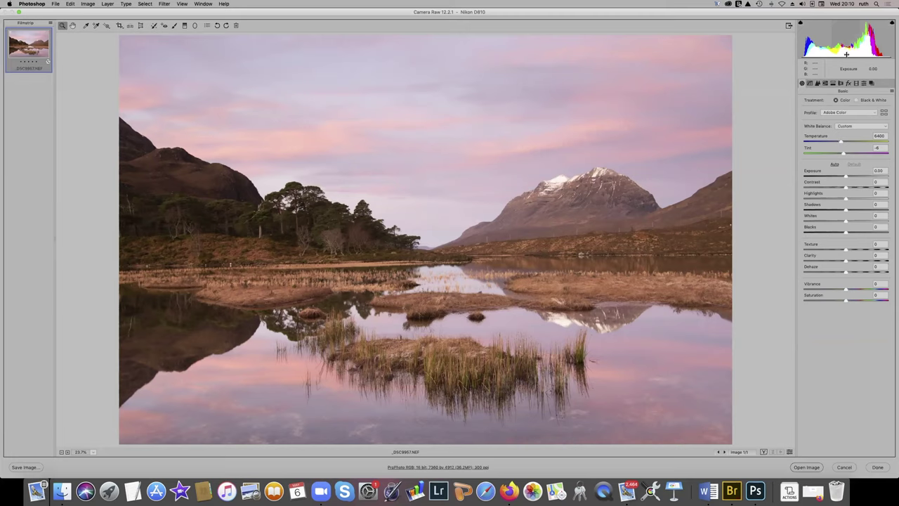
key(f)
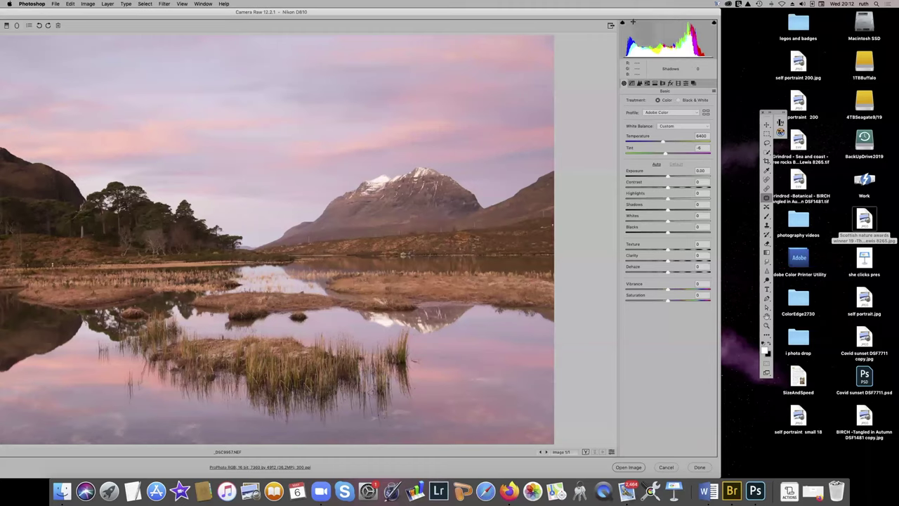
drag(594, 12, 713, 14)
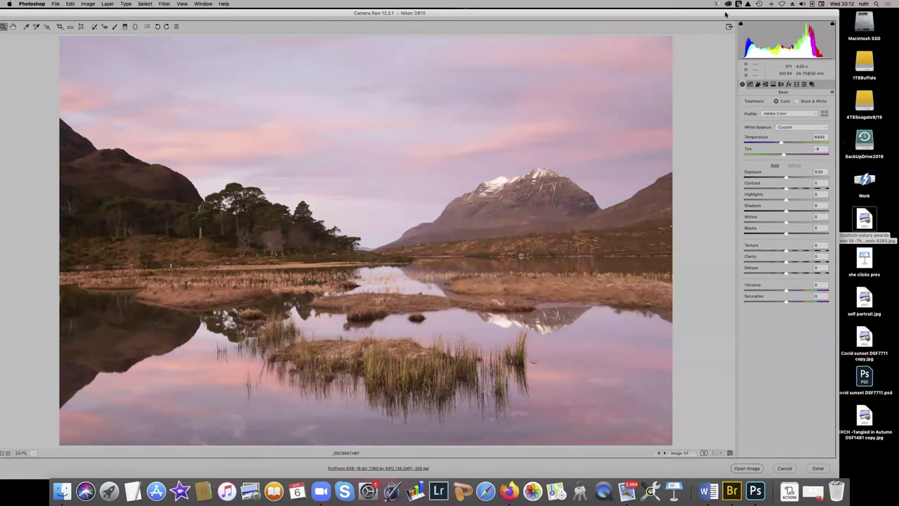
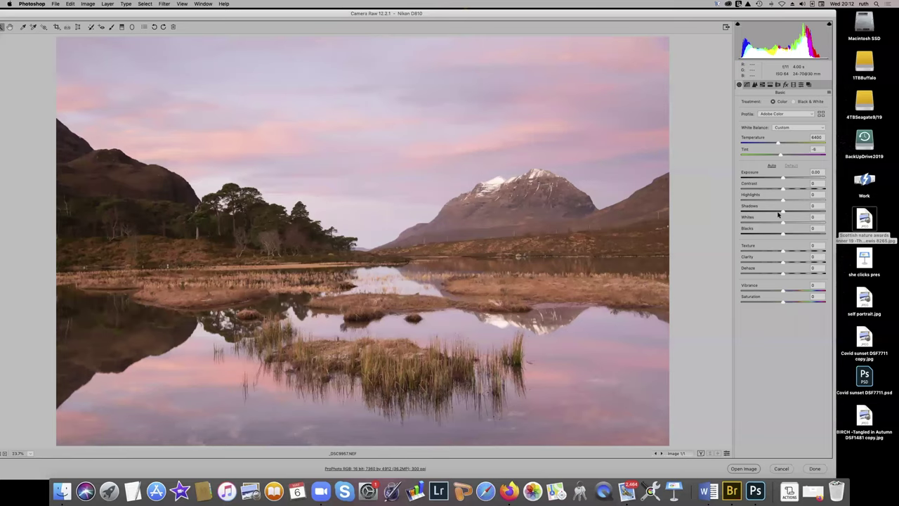
- Try the Adobe Landscape and Adobe Vivid profiles on the lake photo, and return the profile to Adobe Color
click(810, 117)
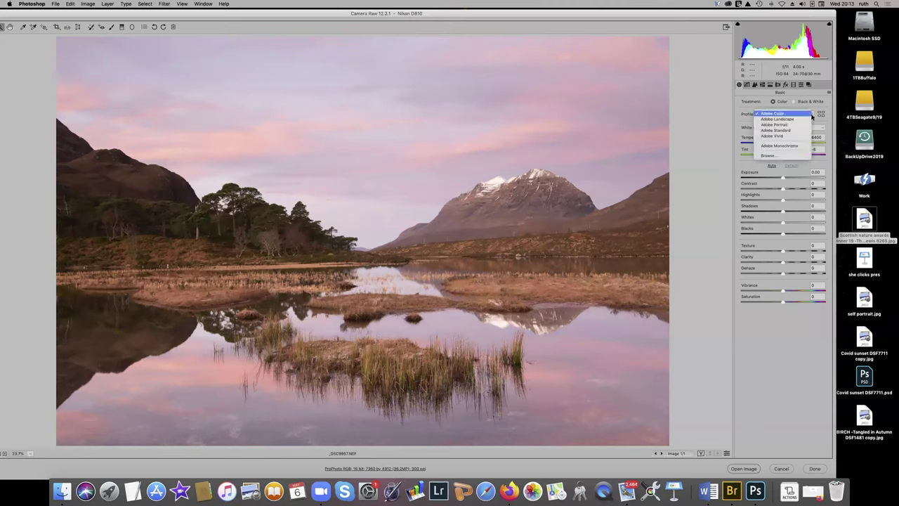
click(805, 121)
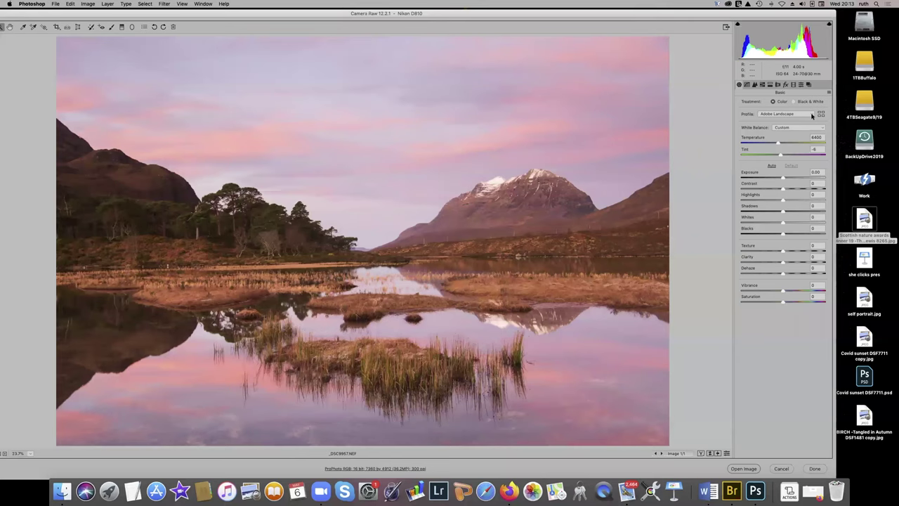
click(812, 115)
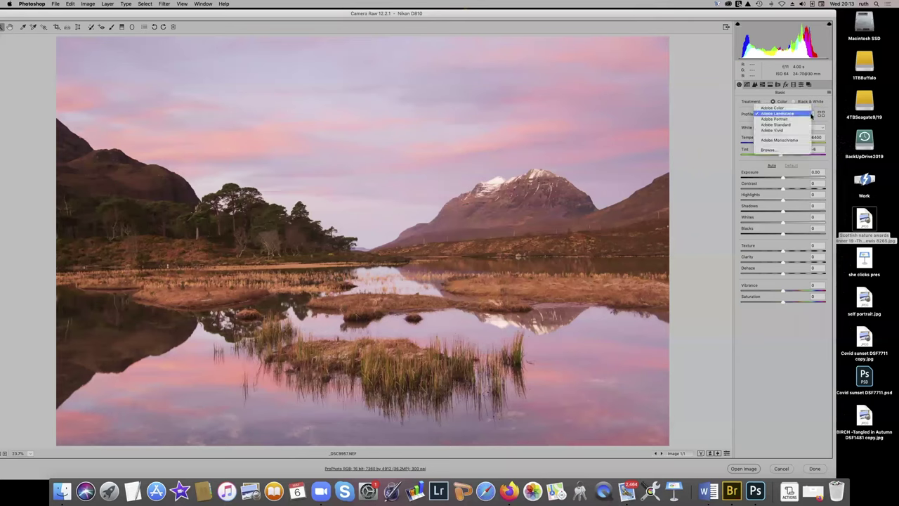
click(794, 131)
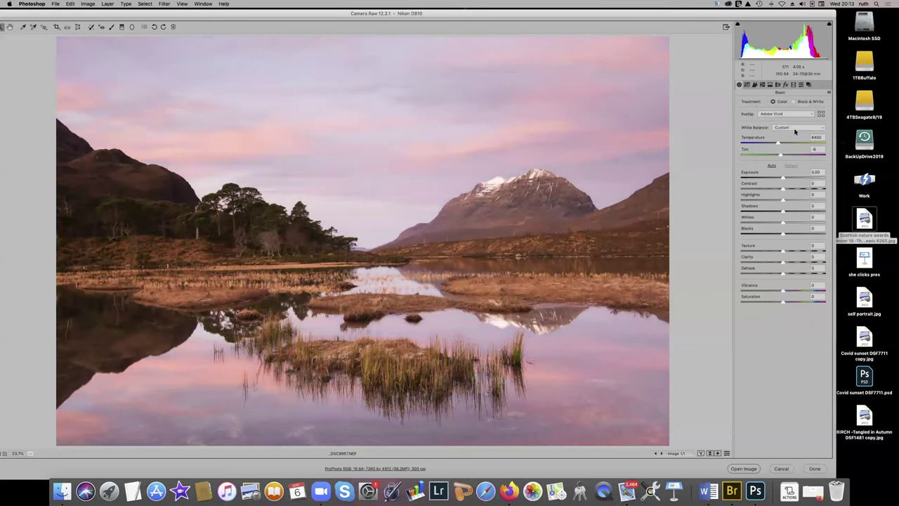
click(811, 116)
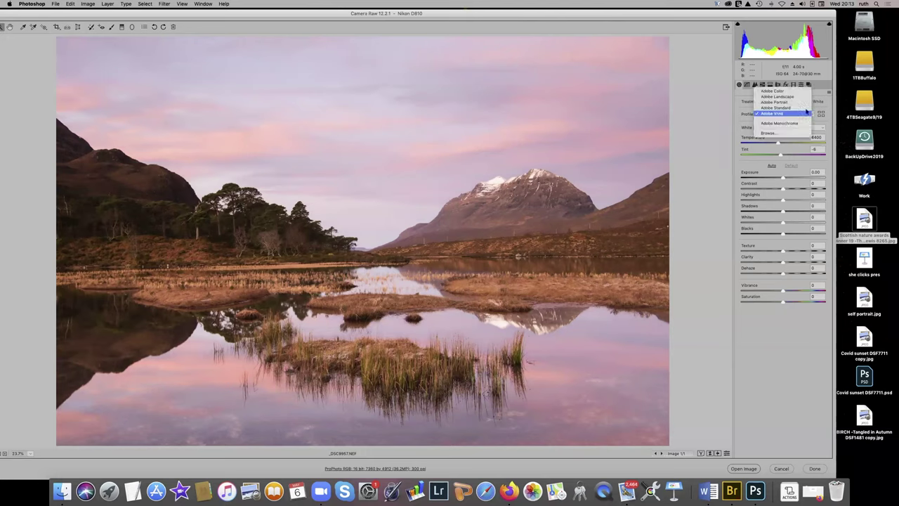
click(800, 93)
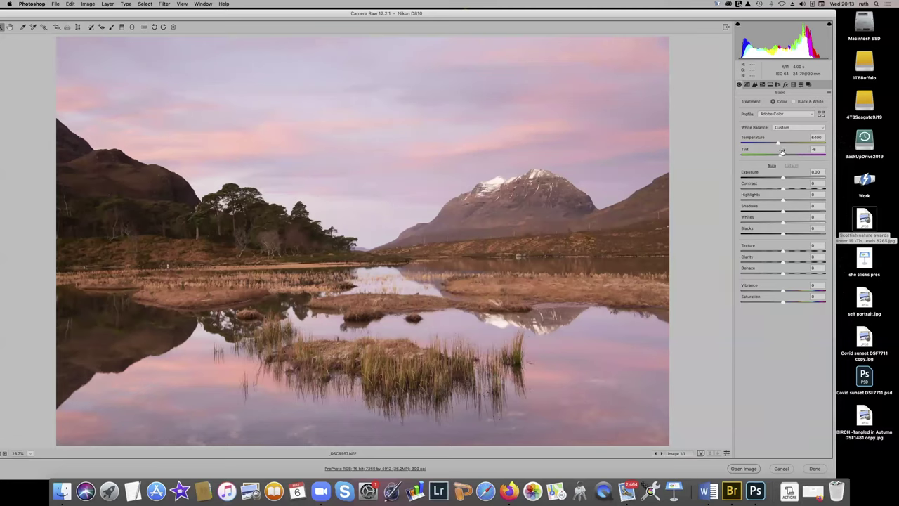
- Cool the photo by setting the white balance Temperature to 5500, comparing the adjustment with the default settings
drag(778, 145, 773, 143)
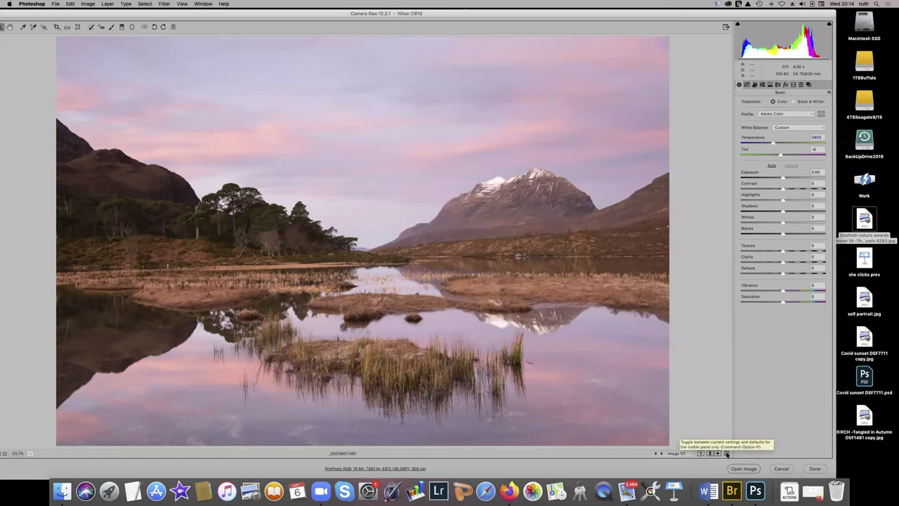
click(727, 454)
click(727, 454)
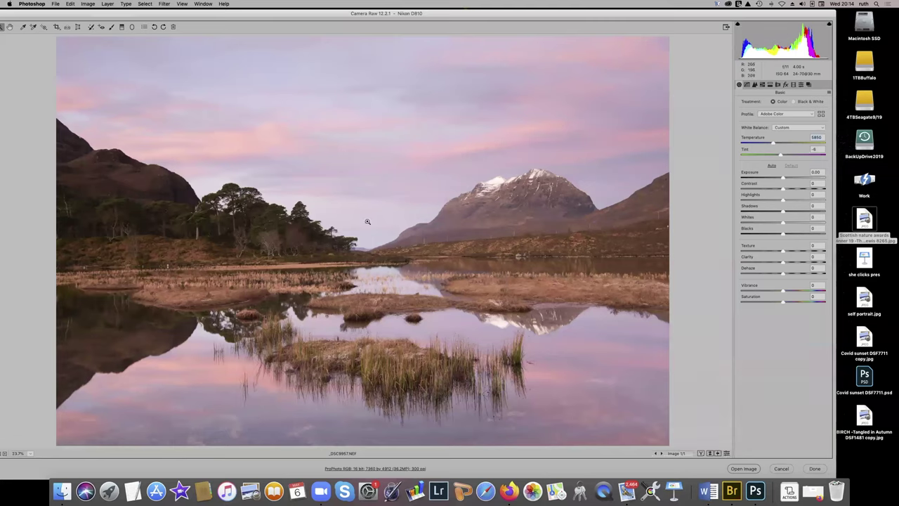
drag(773, 144, 765, 145)
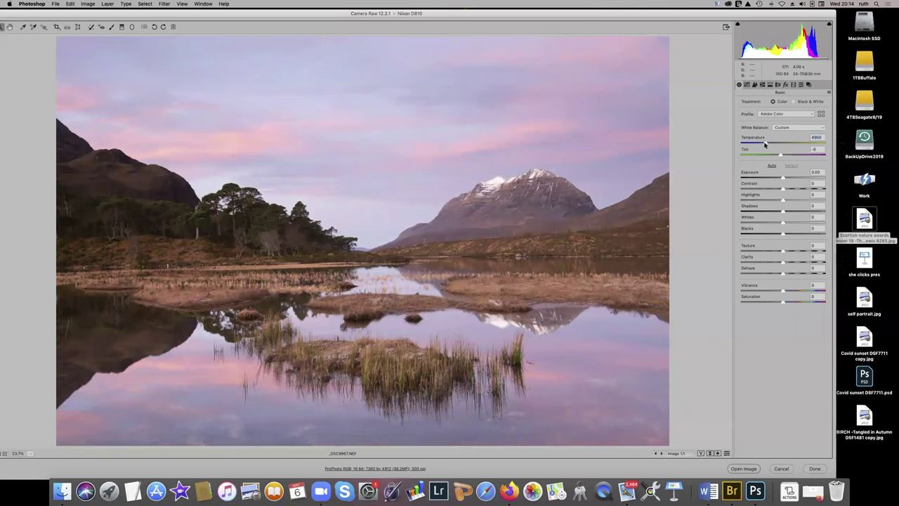
drag(765, 145, 769, 144)
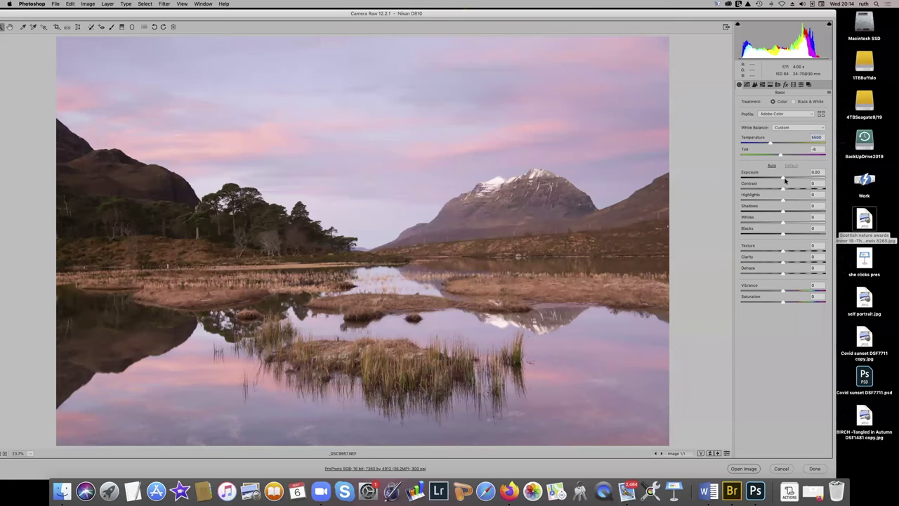
- Set Exposure to +0.15 and raise Whites to +26, using the clipping preview to check the highlights
drag(782, 179, 785, 179)
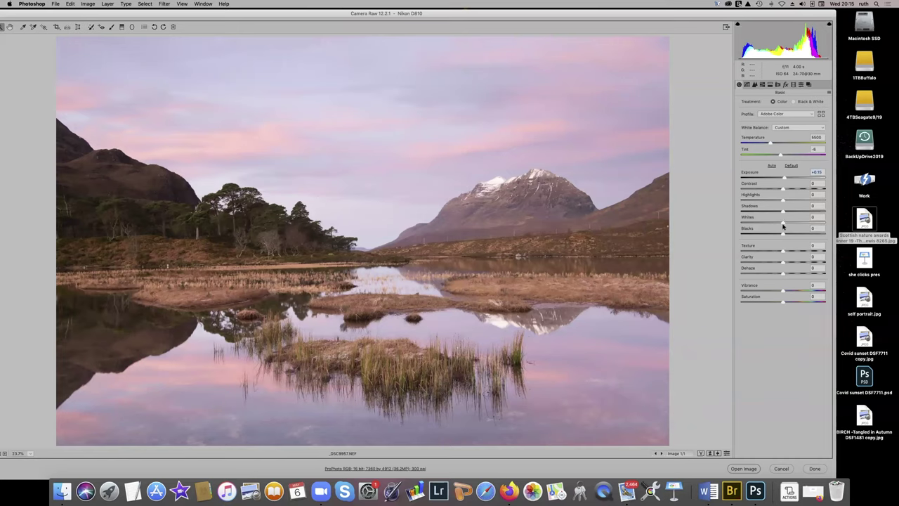
key(alt)
alt+click(783, 223)
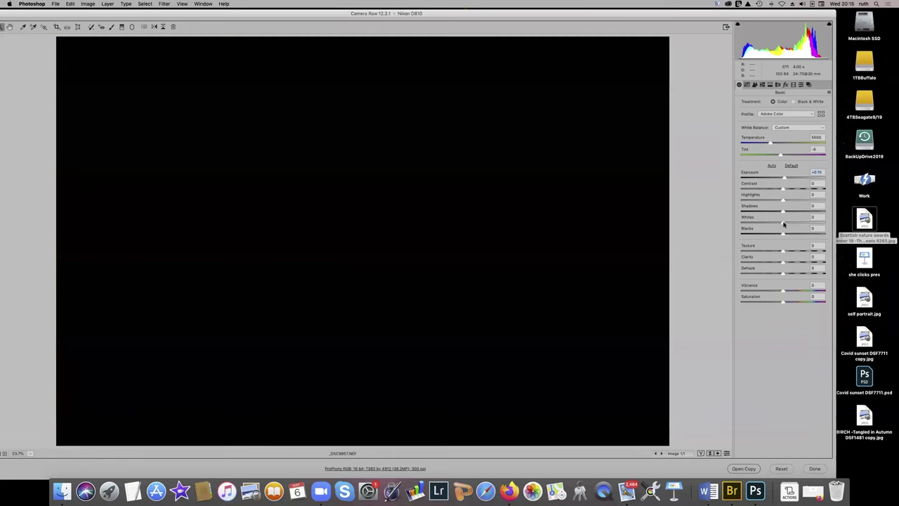
drag(784, 223, 813, 225)
alt+click(787, 224)
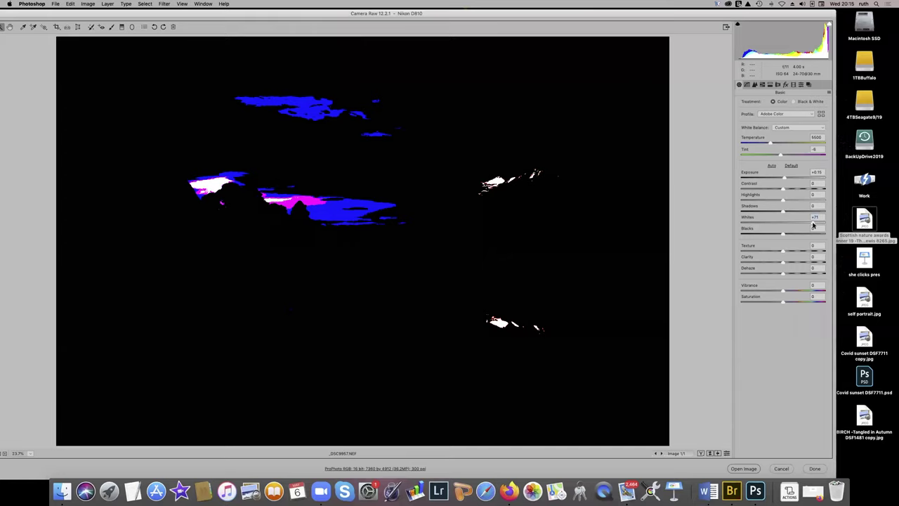
drag(813, 226, 784, 225)
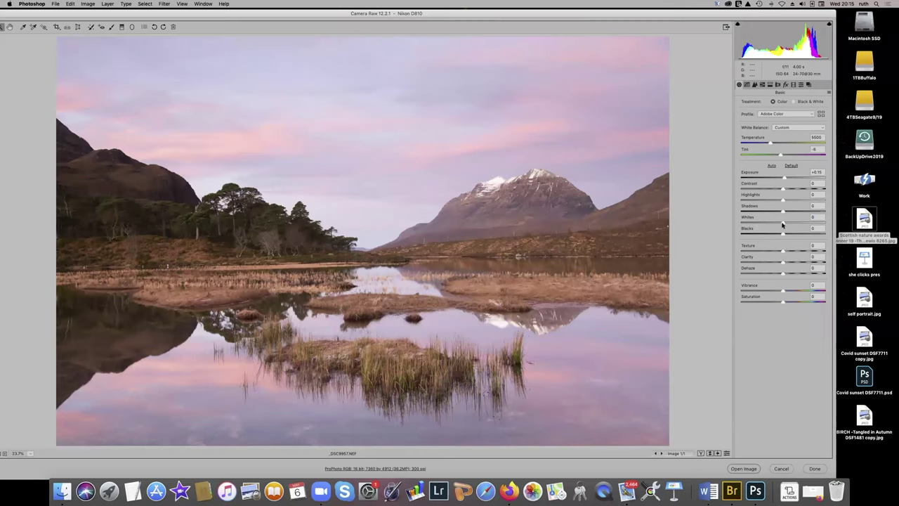
drag(781, 224, 793, 226)
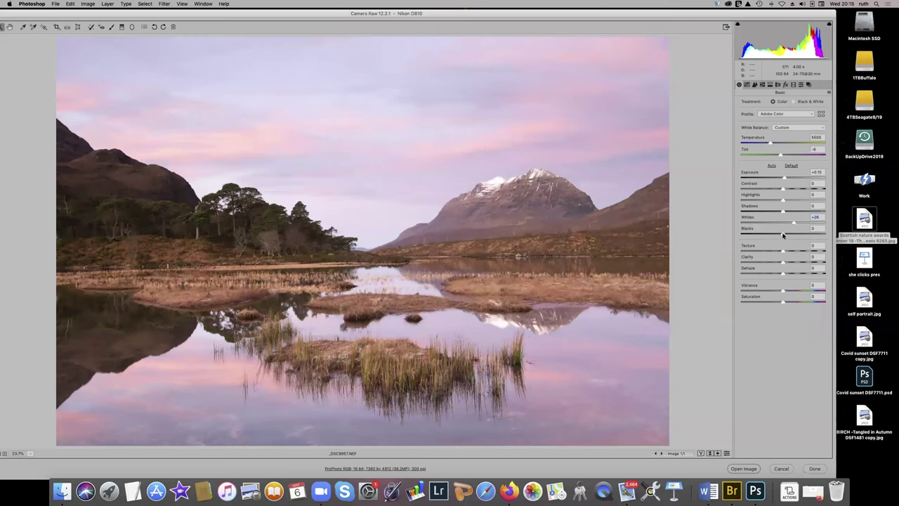
- Lower Blacks to about -16, using the clipping preview to judge the darkest shadows
key(alt)
drag(783, 235, 775, 235)
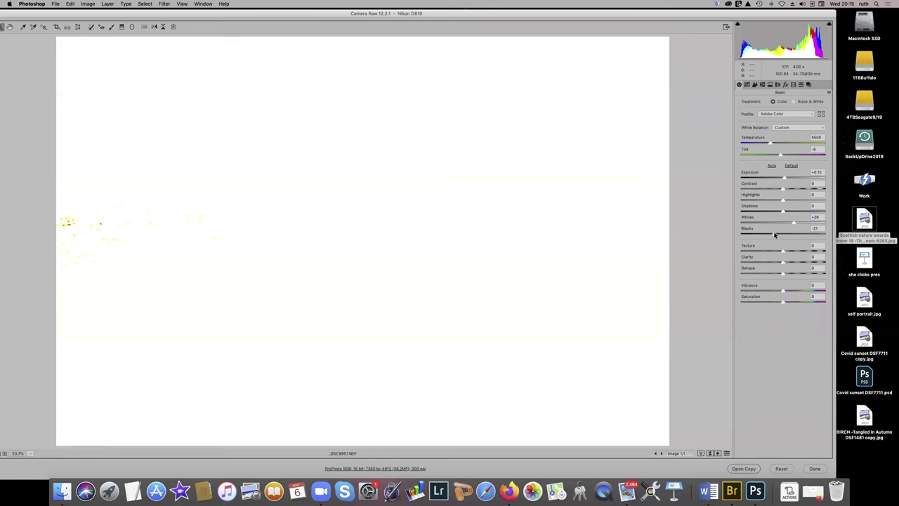
mouse_move(767, 235)
mouse_down()
mouse_move(756, 235)
mouse_move(776, 235)
mouse_up()
drag(775, 235, 776, 235)
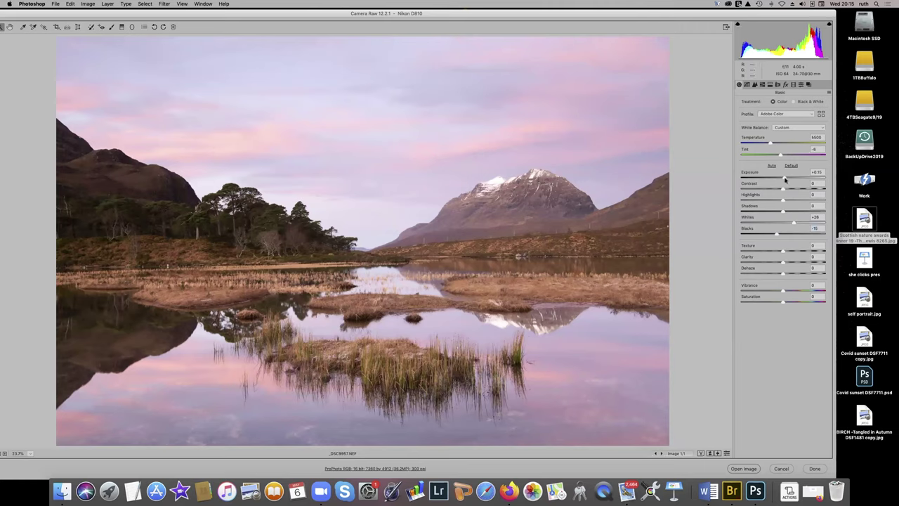
- Set Exposure to +0.20 and Clarity to +13, and compare the result with the default settings
drag(785, 181, 785, 180)
drag(783, 263, 787, 264)
click(726, 455)
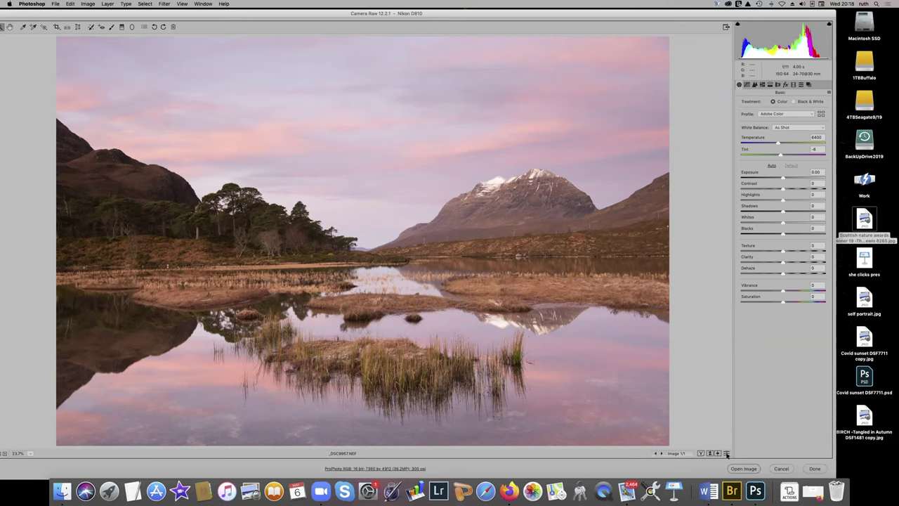
click(726, 454)
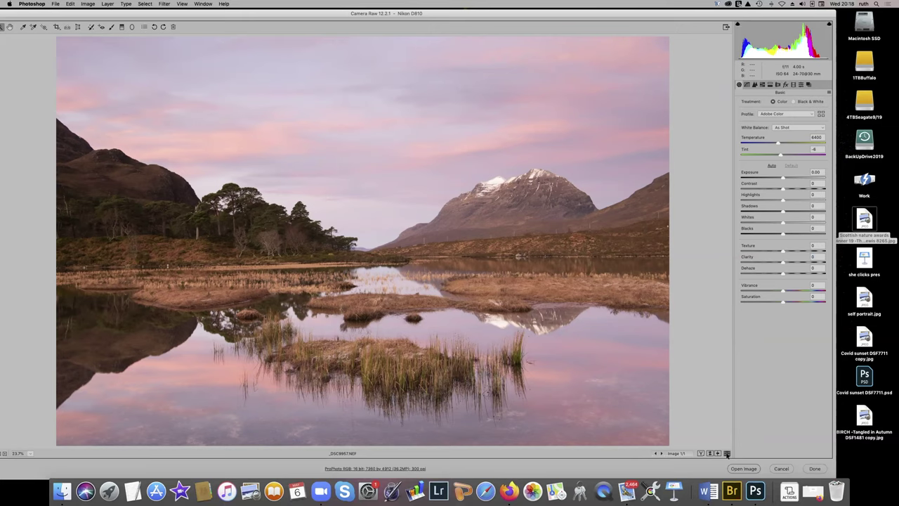
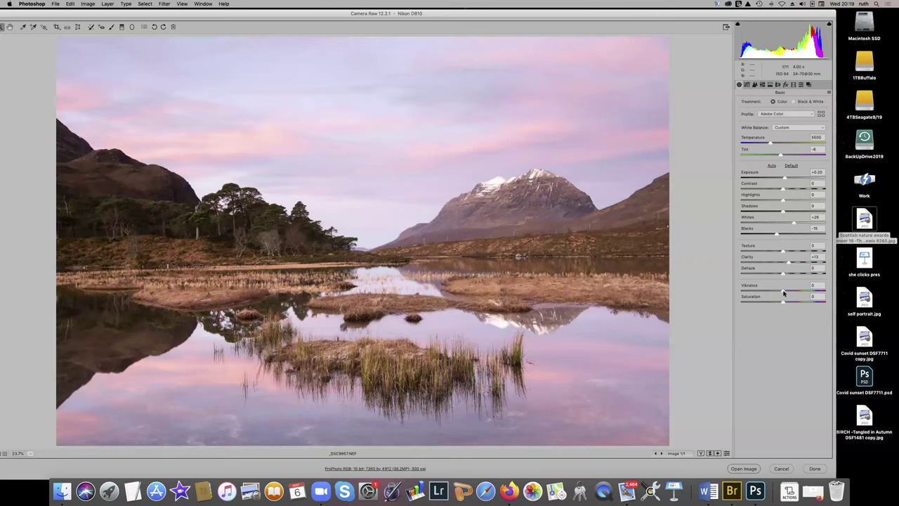
- Try Vibrance at +85 and Saturation at +67, return both to 0, and compare the photo with its default settings
drag(783, 292, 797, 294)
drag(797, 294, 819, 294)
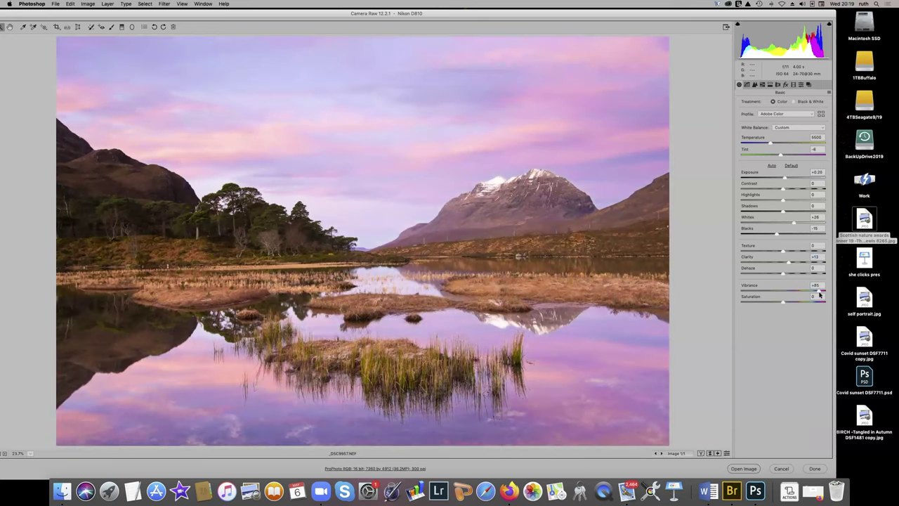
drag(819, 295, 783, 290)
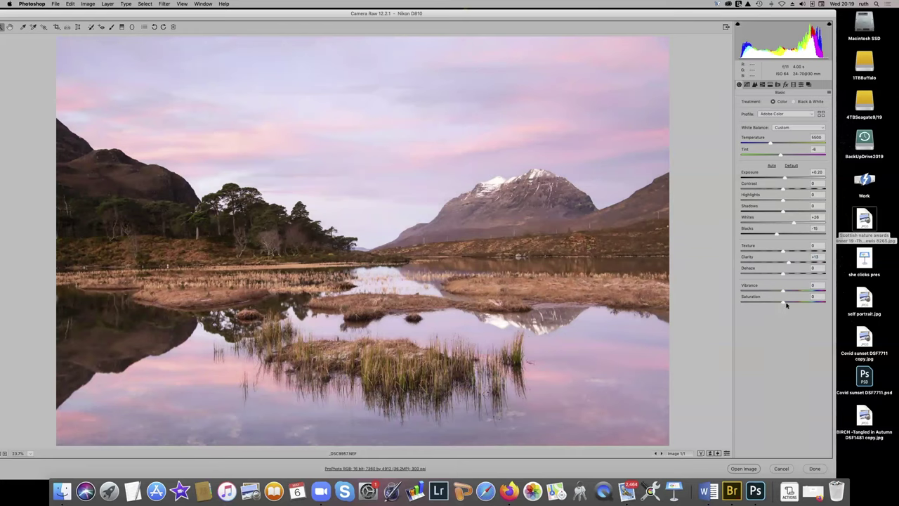
drag(783, 301, 811, 304)
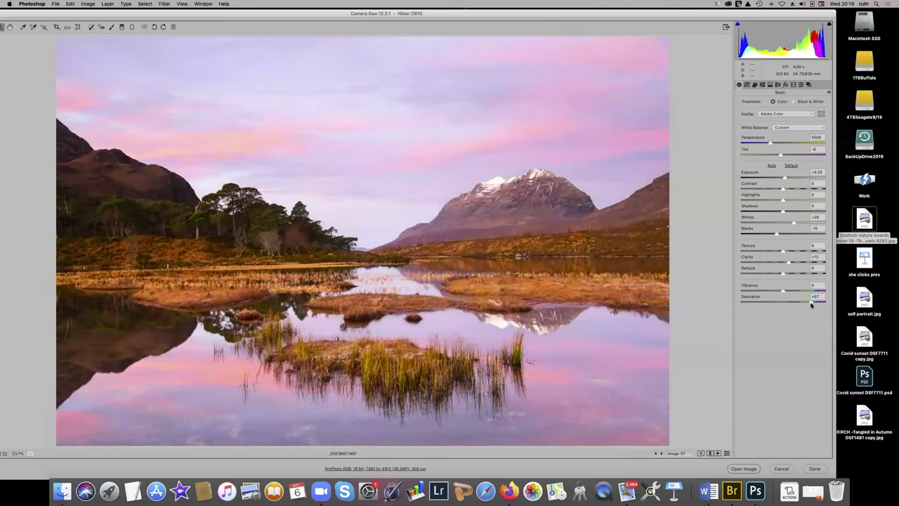
drag(811, 304, 783, 303)
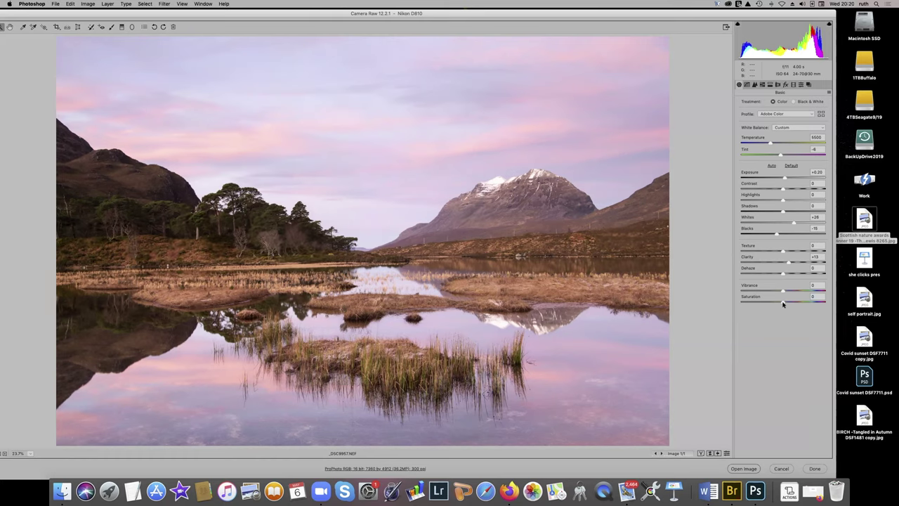
click(726, 453)
click(726, 453)
- Try lifting Shadows to +47 across the whole photo, and reset the value to 0
drag(784, 213, 803, 214)
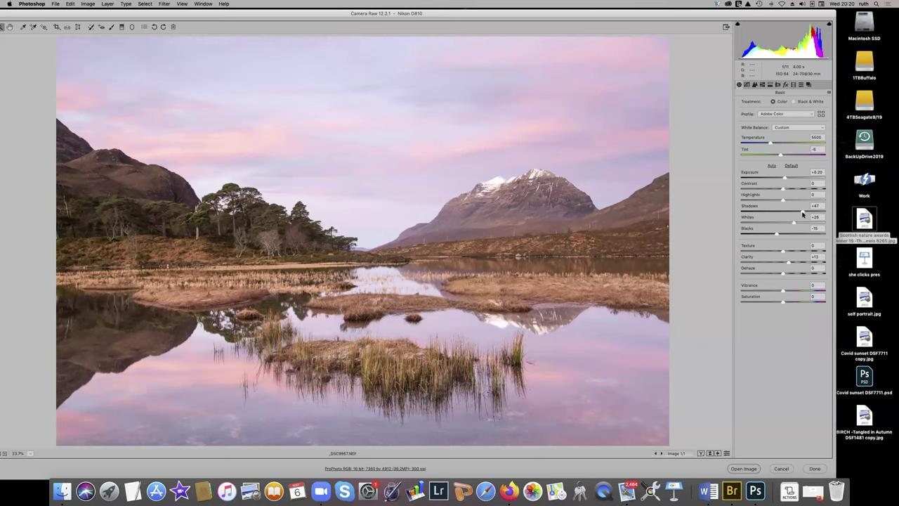
drag(802, 214, 785, 213)
double_click(784, 212)
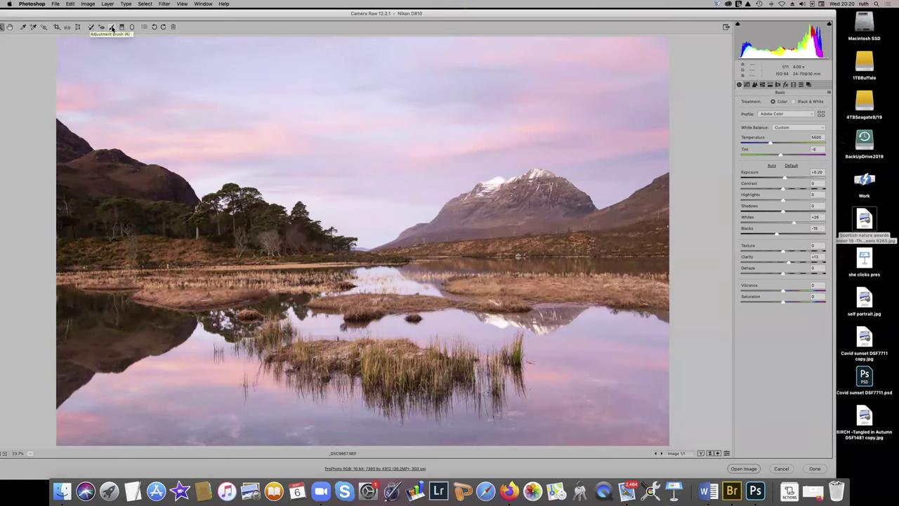
- Activate the Adjustment Brush and reset its local correction settings
click(111, 28)
click(111, 28)
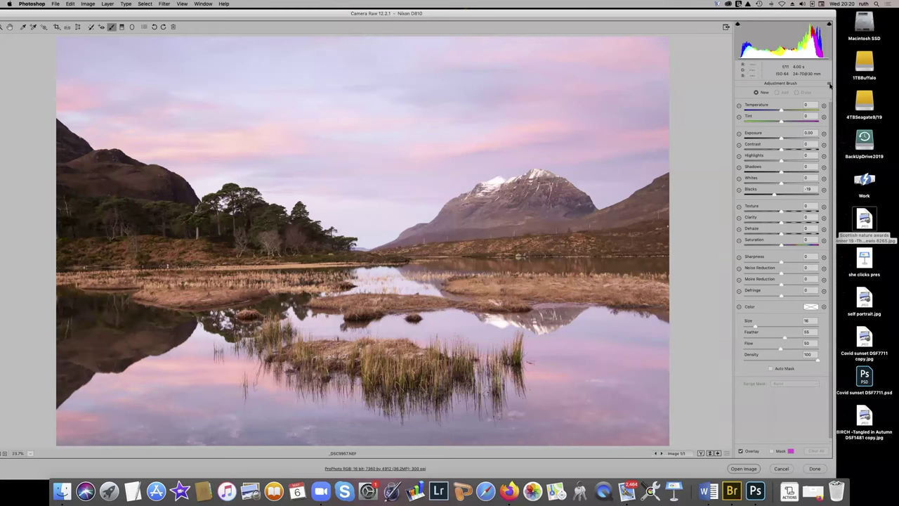
click(828, 85)
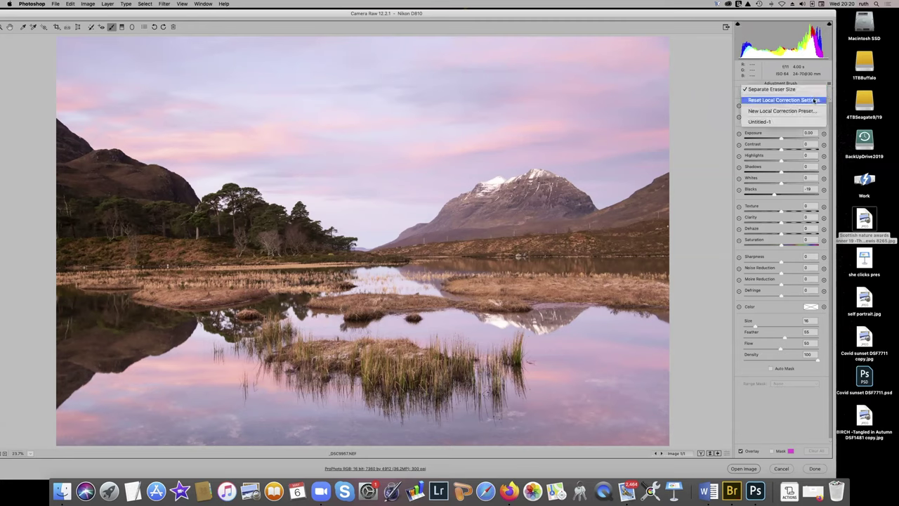
click(815, 100)
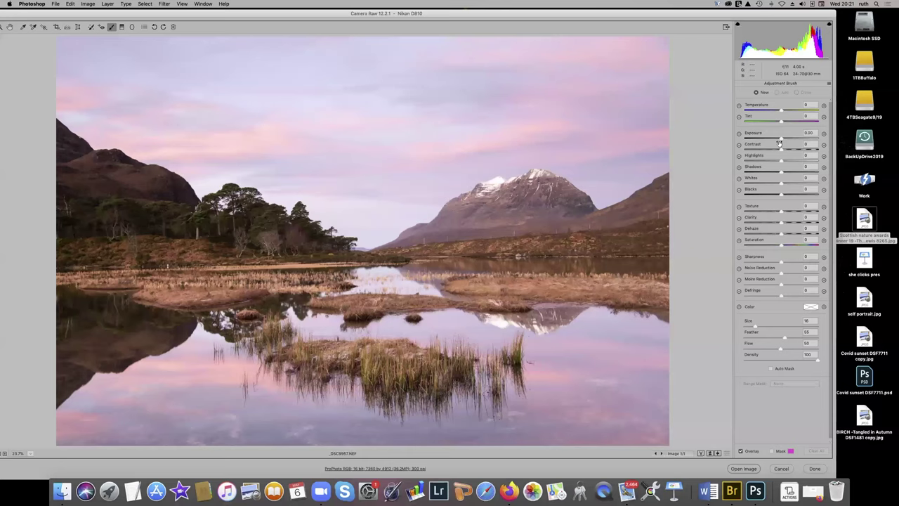
- Set the brush to Size 19 and Flow 69, and paint a test patch in the upper sky with its mask shown temporarily
mouse_move(757, 329)
mouse_down()
mouse_move(766, 329)
mouse_move(757, 328)
mouse_up()
drag(781, 348, 794, 351)
click(771, 450)
drag(324, 104, 365, 103)
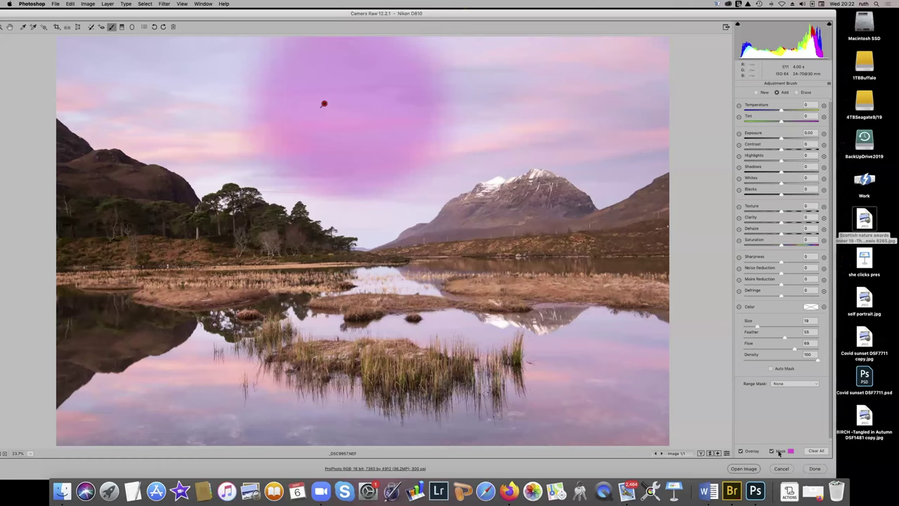
click(773, 451)
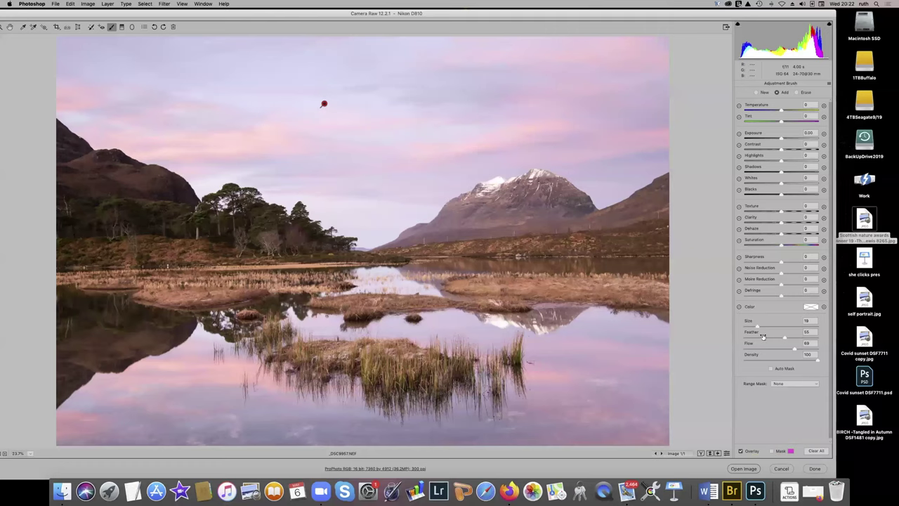
- Set the brush Size to 10, and extend the mask over the dark hillside and pine trees with the mask overlay shown
drag(757, 327, 754, 328)
click(4, 455)
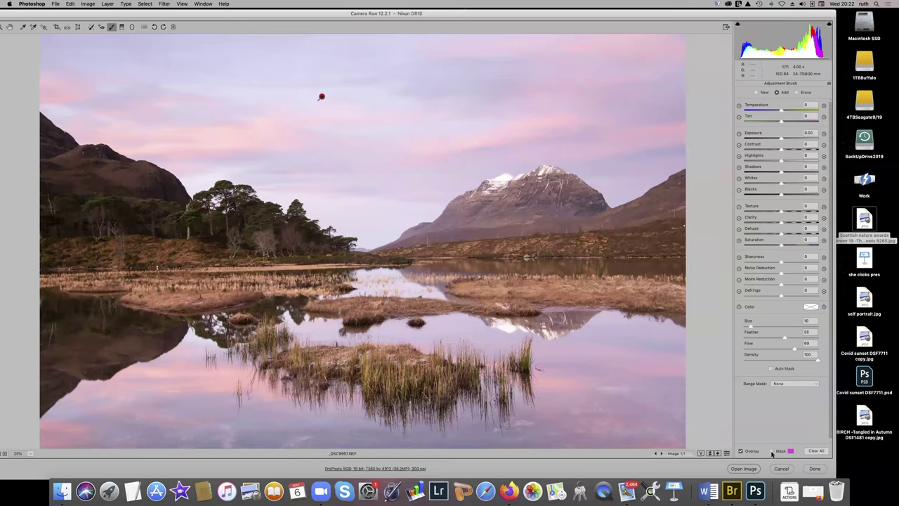
click(771, 450)
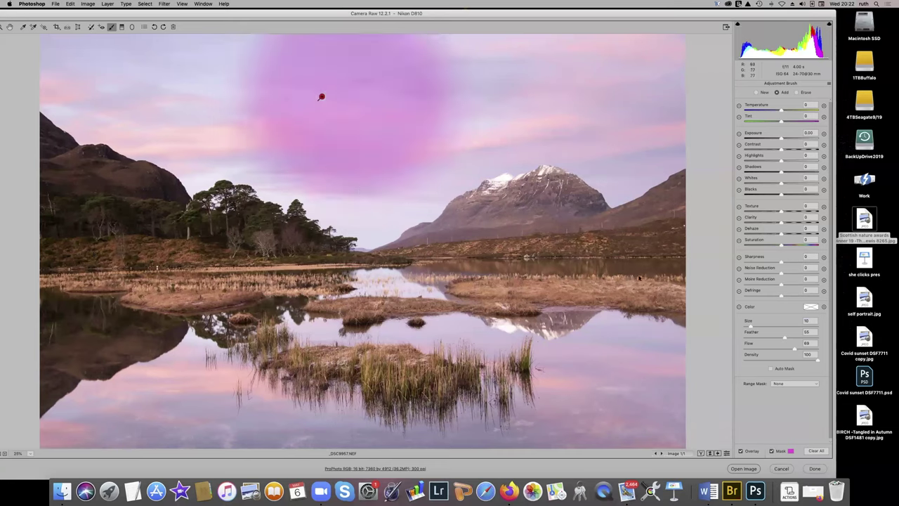
click(772, 450)
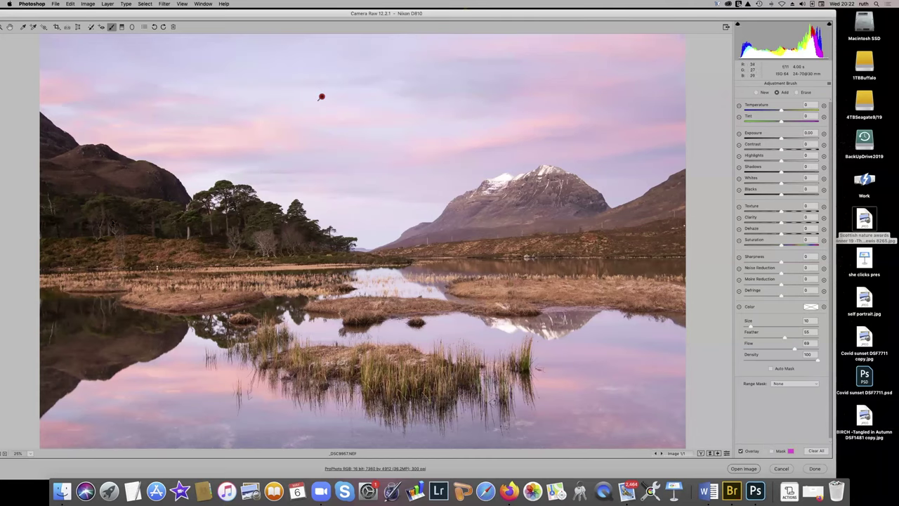
click(771, 450)
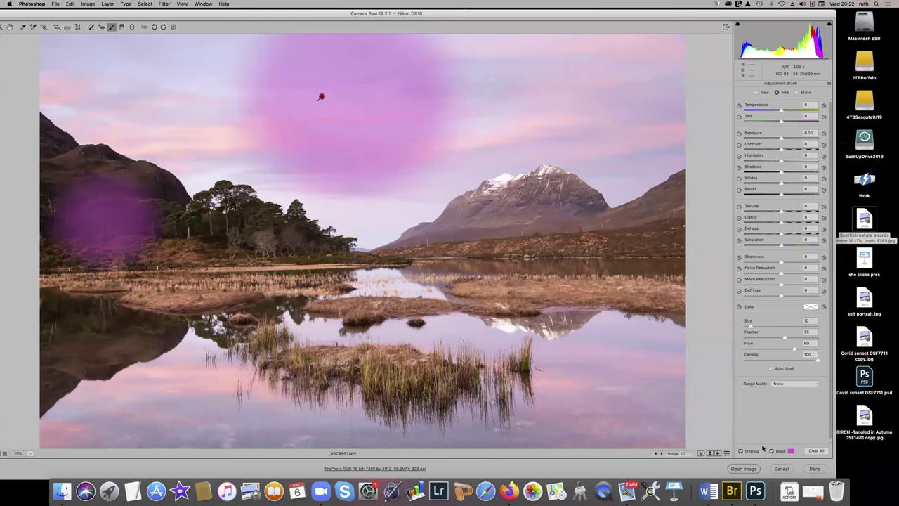
drag(151, 218, 329, 232)
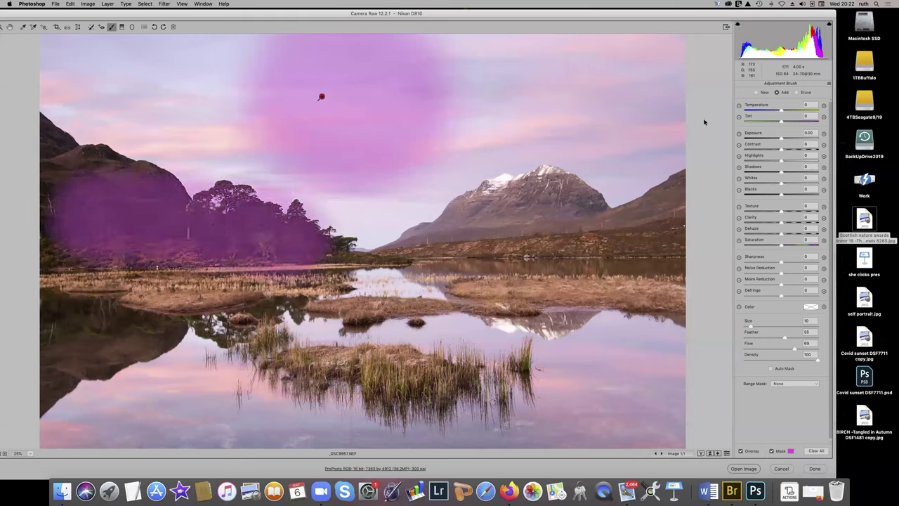
- Delete the brush correction that covers the sky and the trees
click(829, 84)
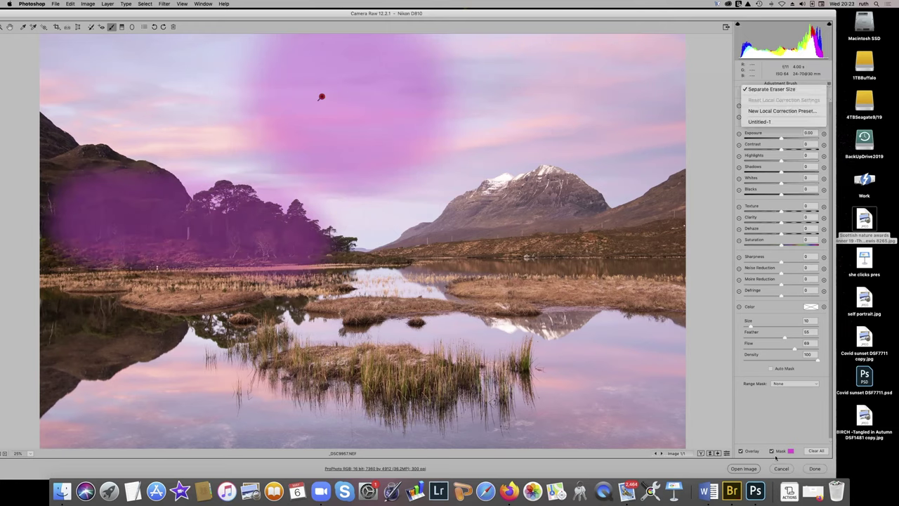
click(343, 166)
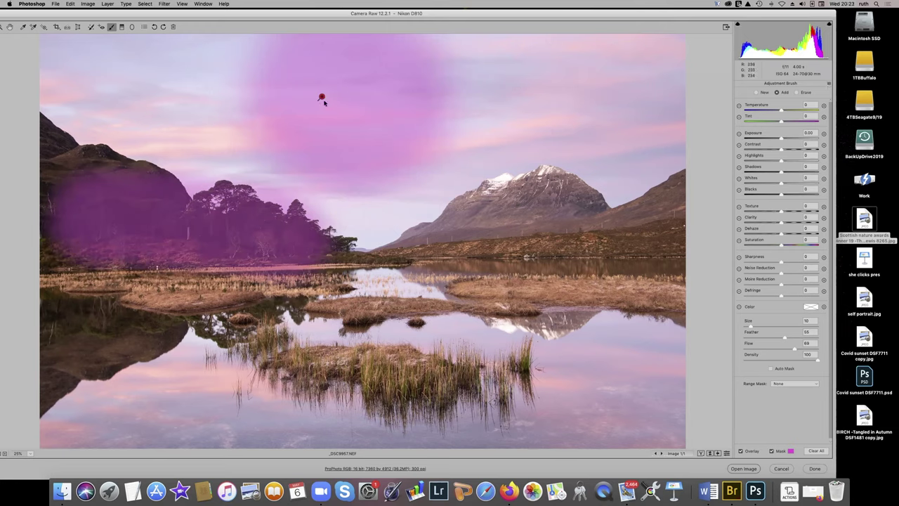
right_click(323, 98)
click(335, 106)
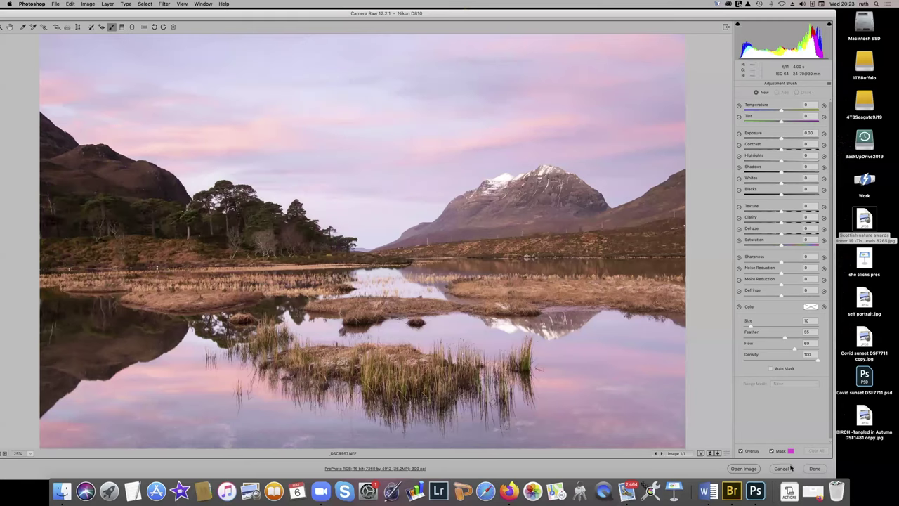
- Paint a new mask over the dark lower hillside and pine trees, using a smaller brush for the outermost trees
mouse_move(63, 218)
mouse_down()
mouse_move(313, 235)
mouse_move(278, 200)
mouse_move(73, 236)
mouse_move(57, 227)
mouse_move(114, 242)
mouse_up()
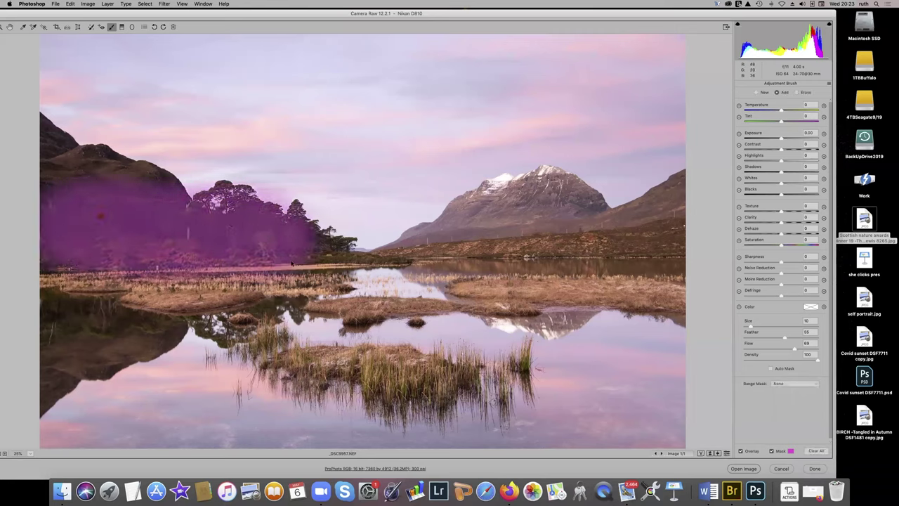
key(bracketleft)
key(bracketleft)
key(bracketleft)
key(bracketleft)
drag(325, 246, 340, 242)
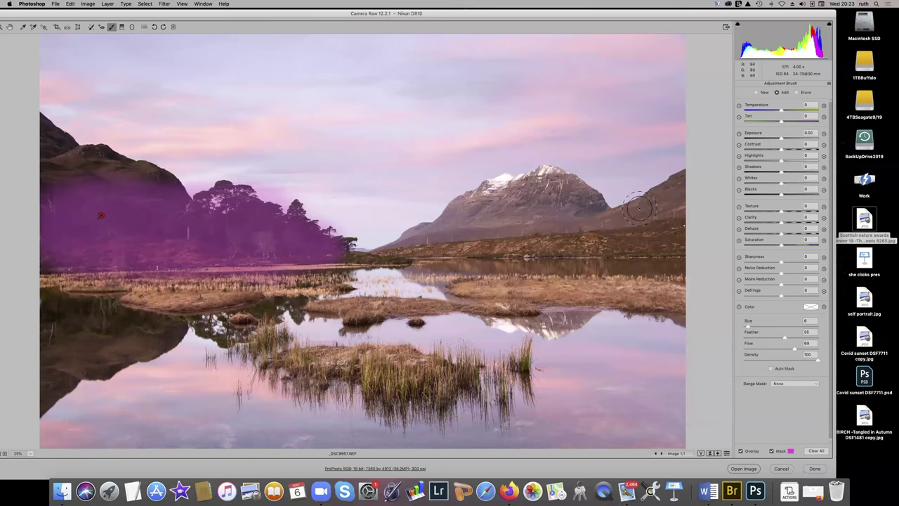
- Erase the mask spill from the upper hill and around the tree edges, and hide the mask overlay
click(797, 92)
mouse_move(113, 187)
mouse_down()
mouse_move(42, 191)
mouse_move(175, 193)
mouse_move(56, 183)
mouse_up()
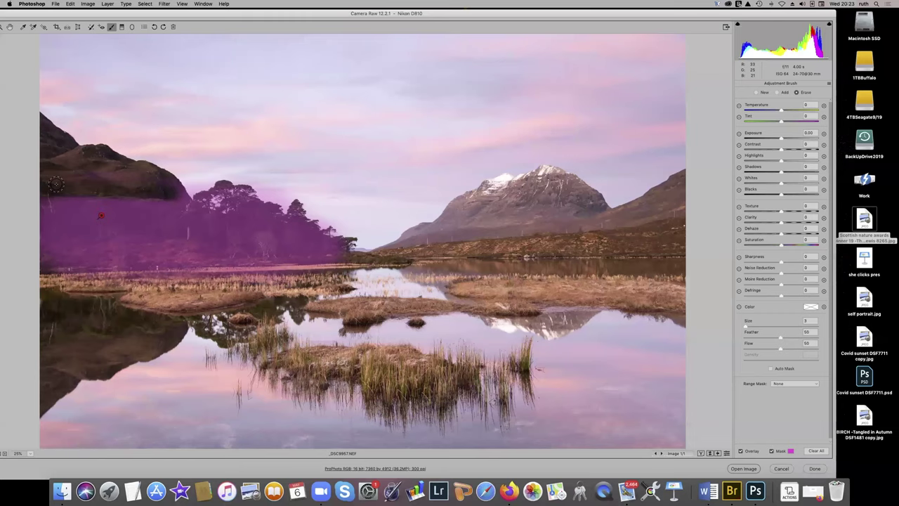
mouse_move(220, 179)
mouse_down()
mouse_move(258, 184)
mouse_move(281, 203)
mouse_move(289, 191)
mouse_move(283, 204)
mouse_move(315, 206)
mouse_move(320, 226)
mouse_move(342, 245)
mouse_up()
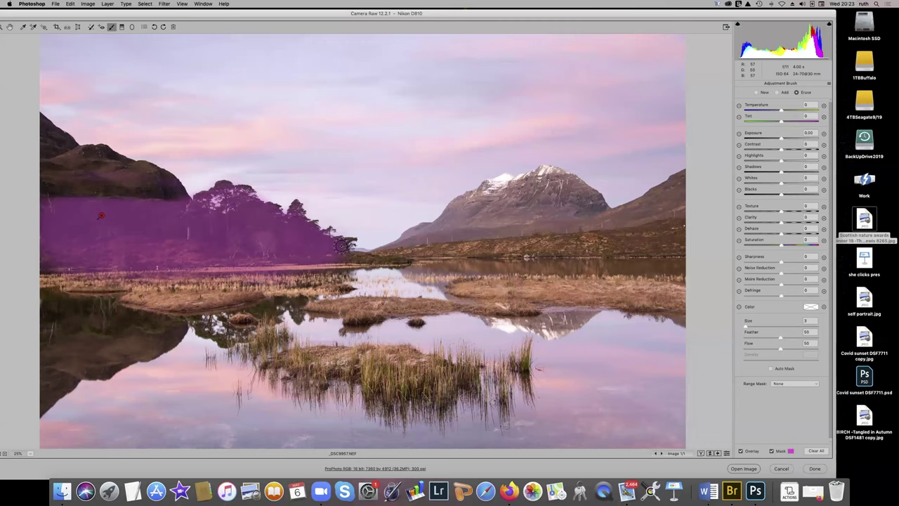
drag(341, 245, 336, 245)
click(772, 452)
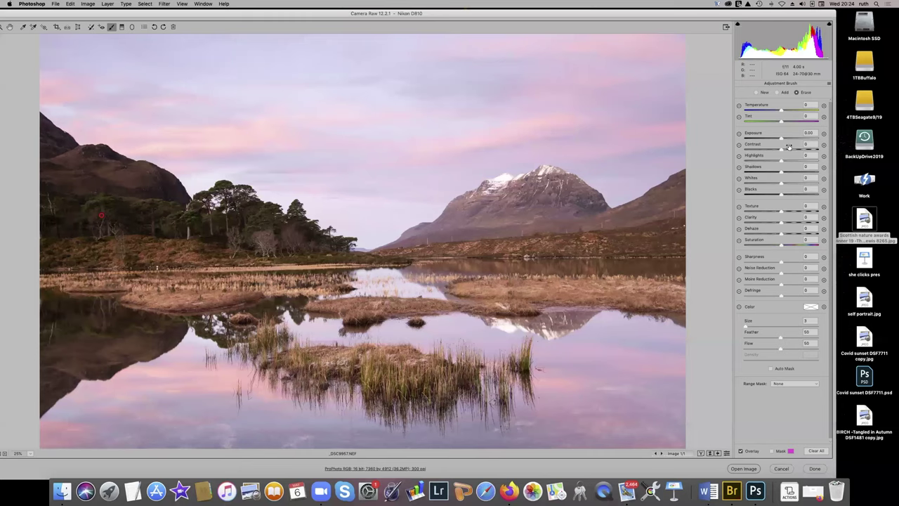
- Try Exposure at +1.45 on the masked trees, and reset it to 0.00
drag(780, 140, 794, 140)
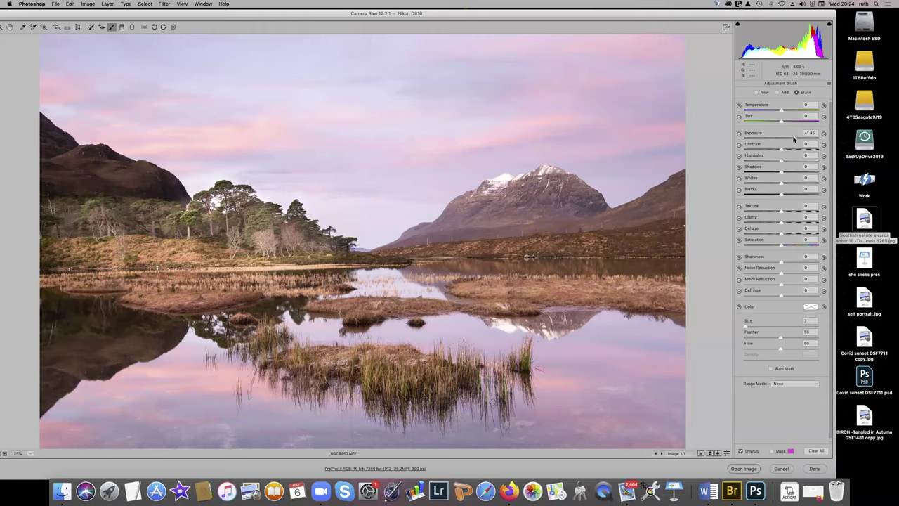
double_click(794, 139)
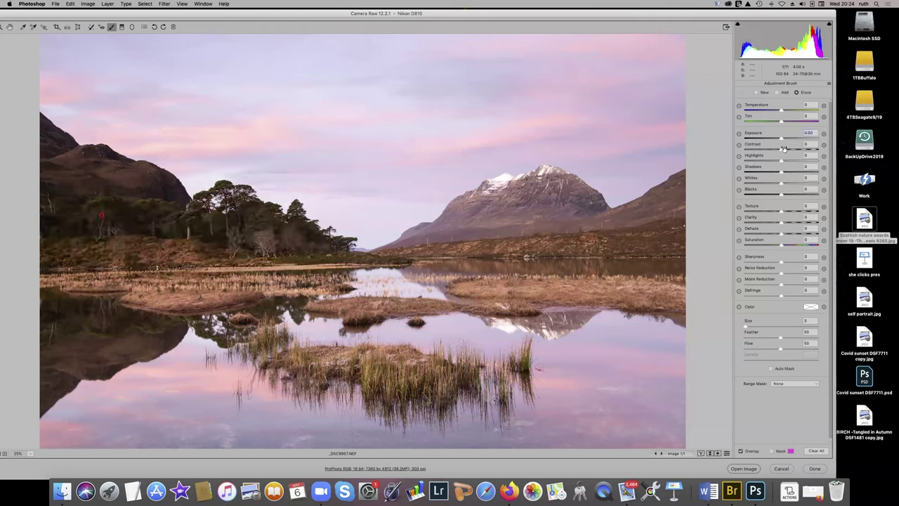
mouse_move(762, 150)
mouse_down()
mouse_move(737, 151)
mouse_move(780, 150)
mouse_up()
key(Tab)
- Set Shadows to +48 and Clarity to +18 for the tree area
drag(782, 171, 794, 173)
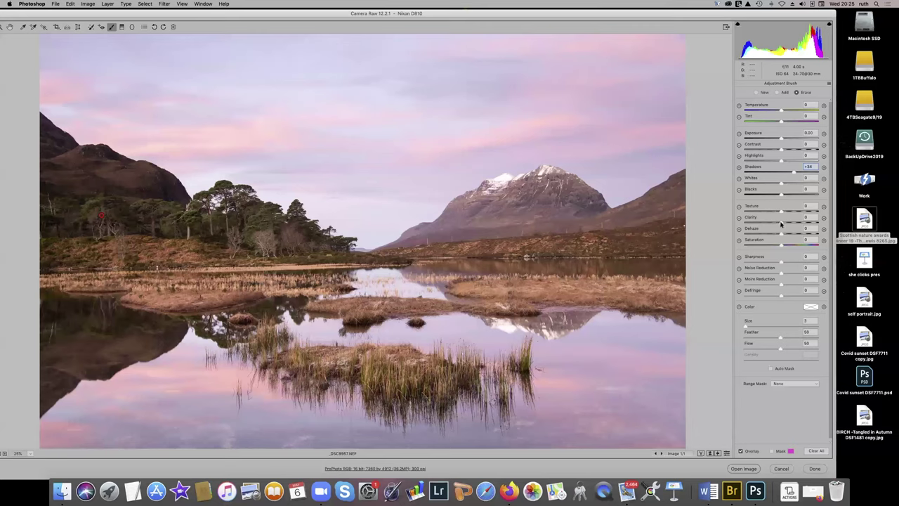
drag(780, 224, 786, 224)
drag(793, 173, 799, 173)
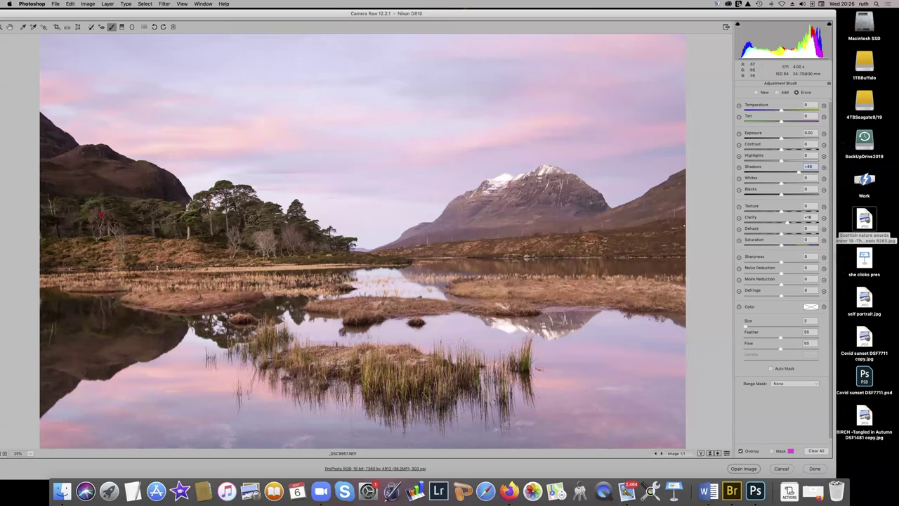
- Start a new brush correction with reset settings, and paint its visible mask over the foreground grass island and both grassy banks behind it
click(757, 93)
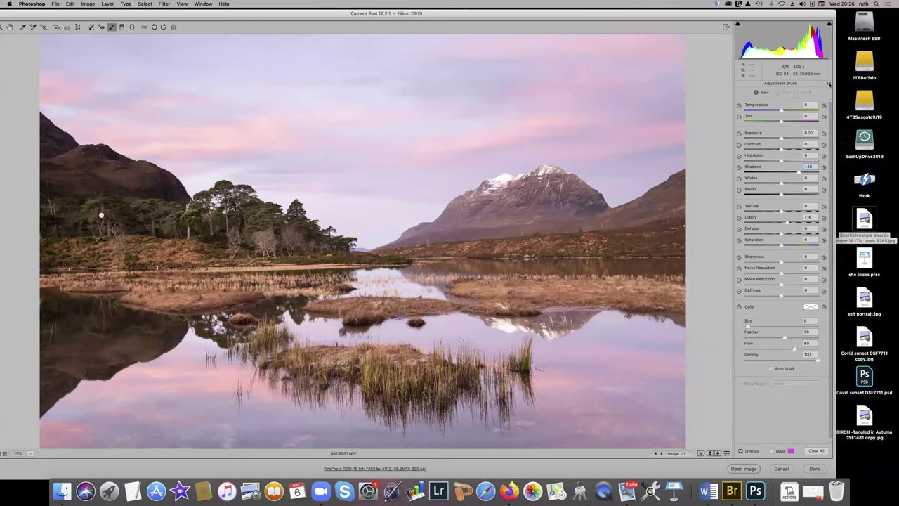
click(829, 84)
click(815, 100)
click(771, 450)
mouse_move(364, 358)
mouse_down()
mouse_move(313, 361)
mouse_move(393, 377)
mouse_move(453, 362)
mouse_move(399, 386)
mouse_move(438, 383)
mouse_move(457, 366)
mouse_move(414, 369)
mouse_up()
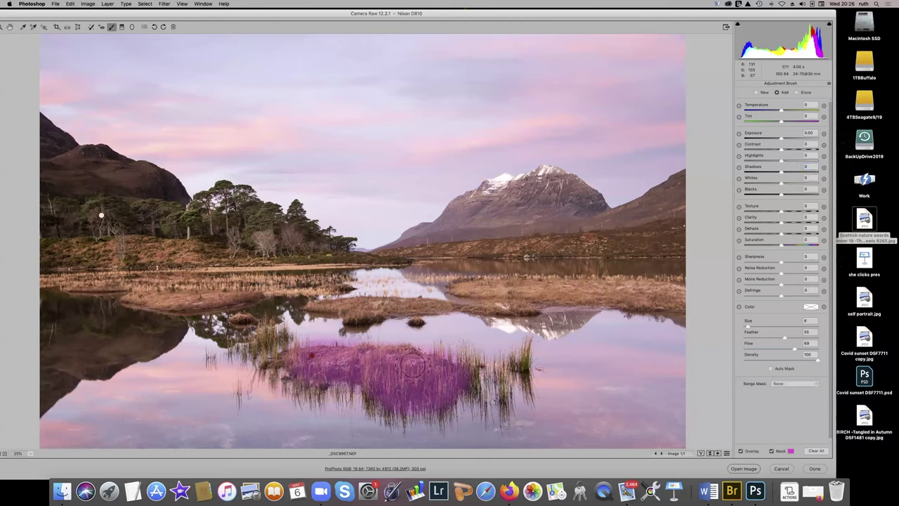
drag(470, 289, 680, 291)
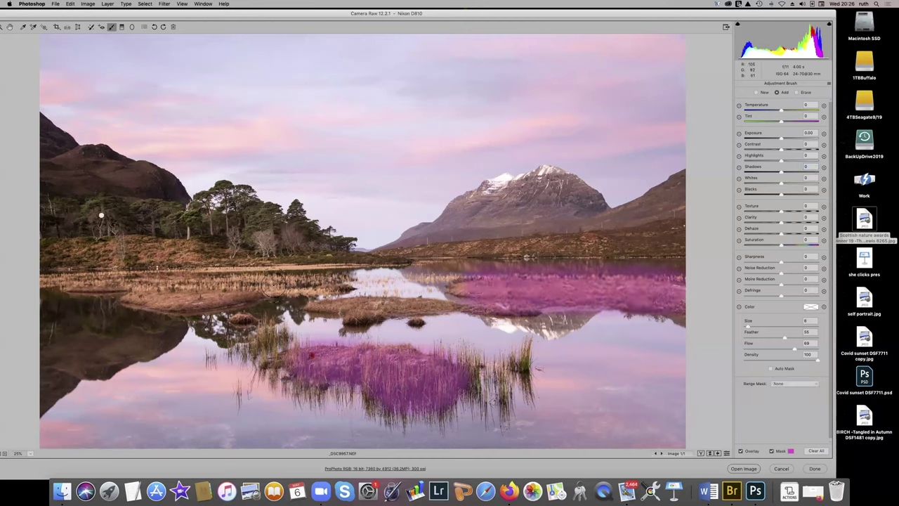
drag(310, 281, 160, 286)
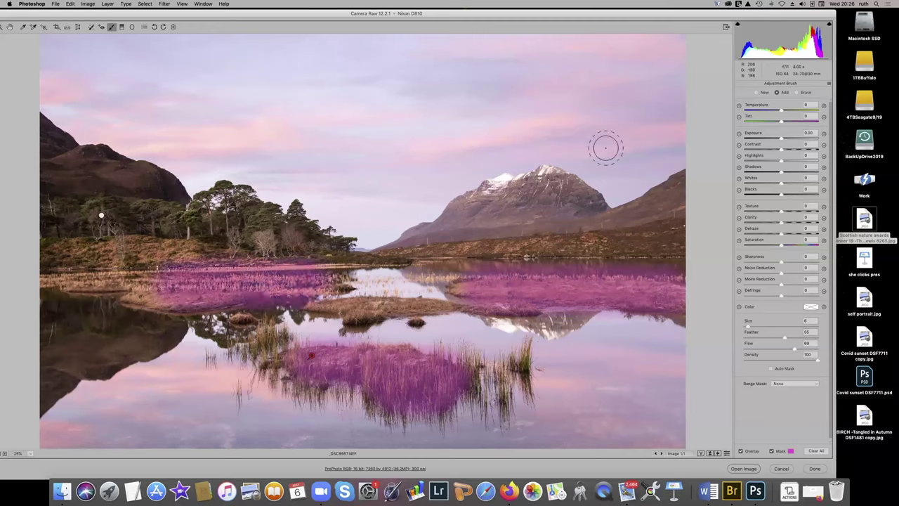
- Erase the mask spill along the far edges of the banks and the island's lower edge, and hide the mask overlay
click(796, 92)
drag(665, 268, 481, 267)
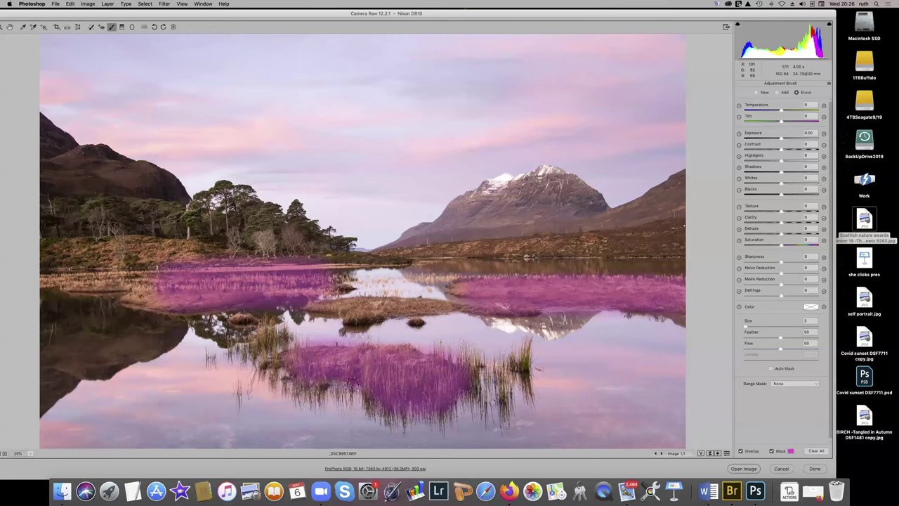
key(v)
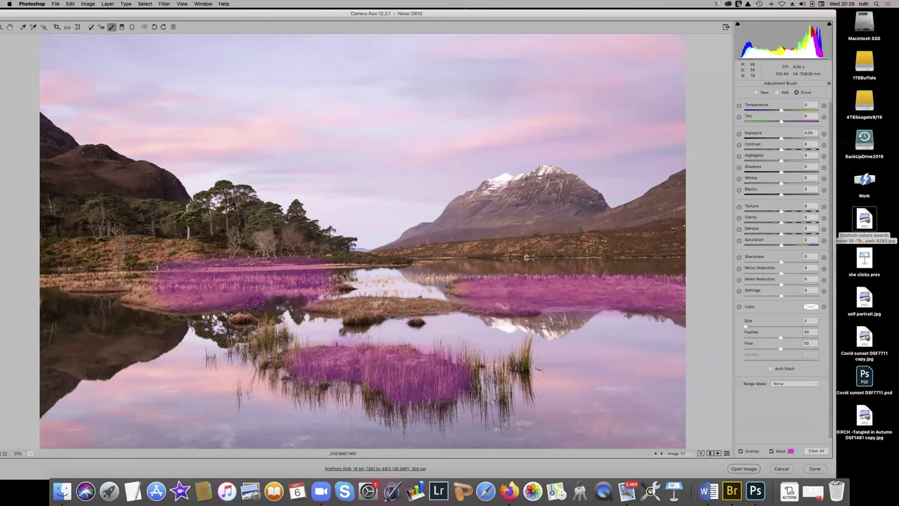
drag(186, 267, 329, 269)
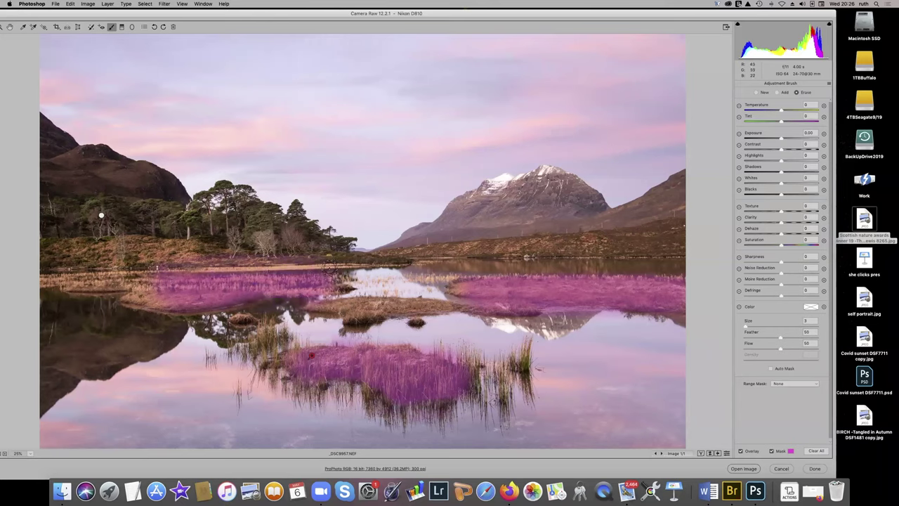
click(773, 452)
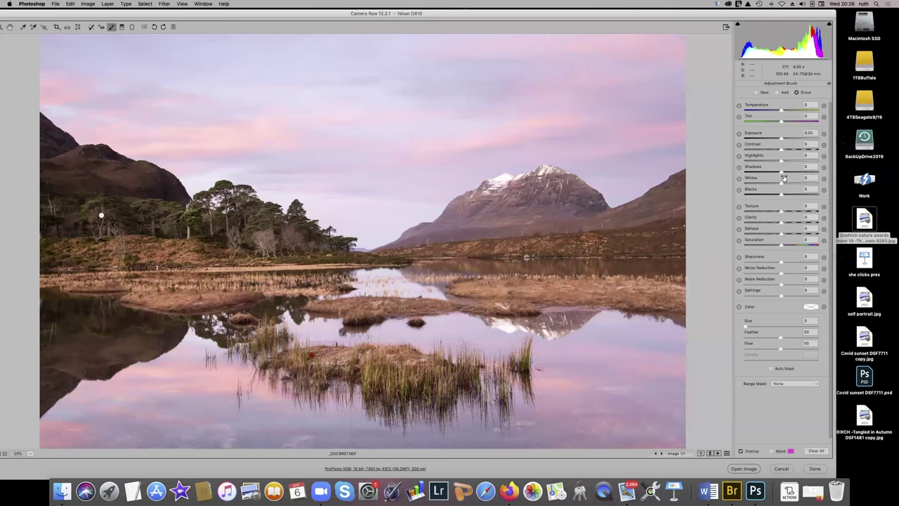
- Set the grass correction to Exposure +0.20, Highlights +34, Shadows +29, Whites +15 and Clarity +21
drag(780, 162, 787, 184)
drag(781, 140, 783, 140)
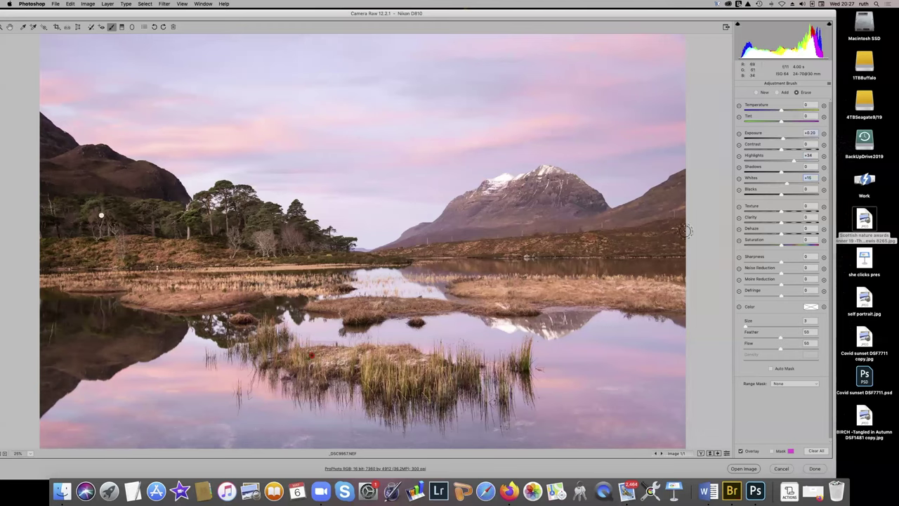
drag(781, 223, 789, 223)
drag(783, 172, 793, 172)
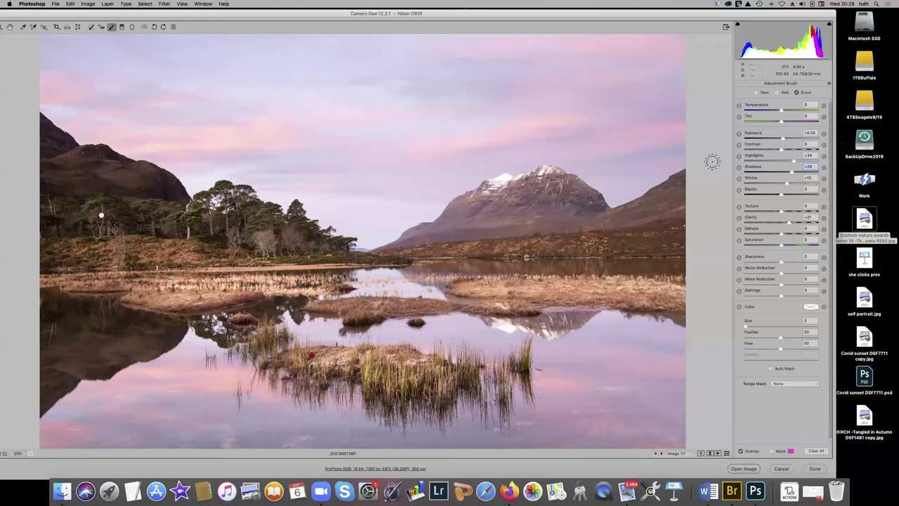
- Leave the brush, check the global Blacks for clipping, and set the global Whites to +19 and Exposure to -0.05
key(z)
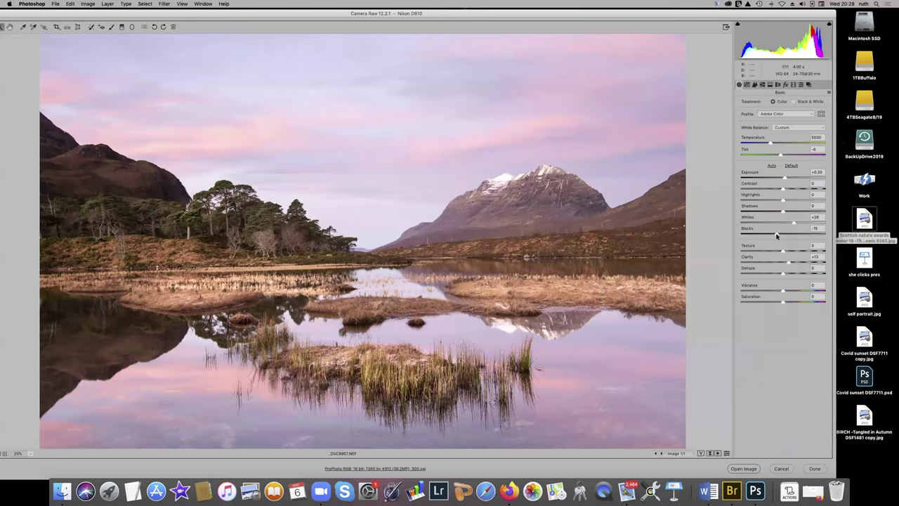
alt+click(776, 236)
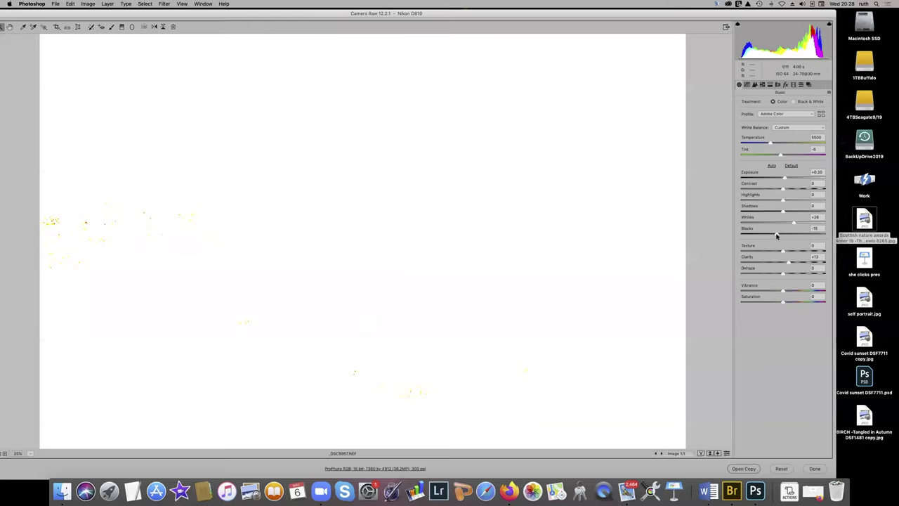
drag(776, 235, 776, 236)
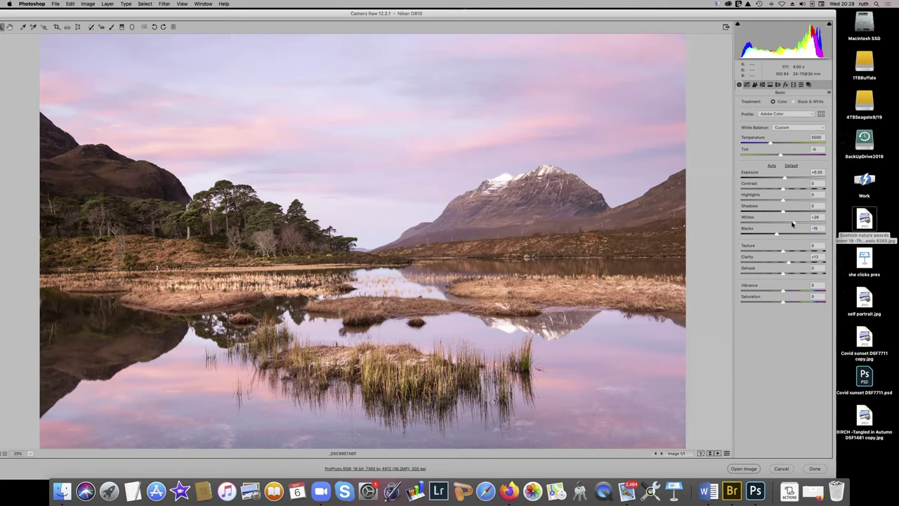
drag(792, 224, 791, 225)
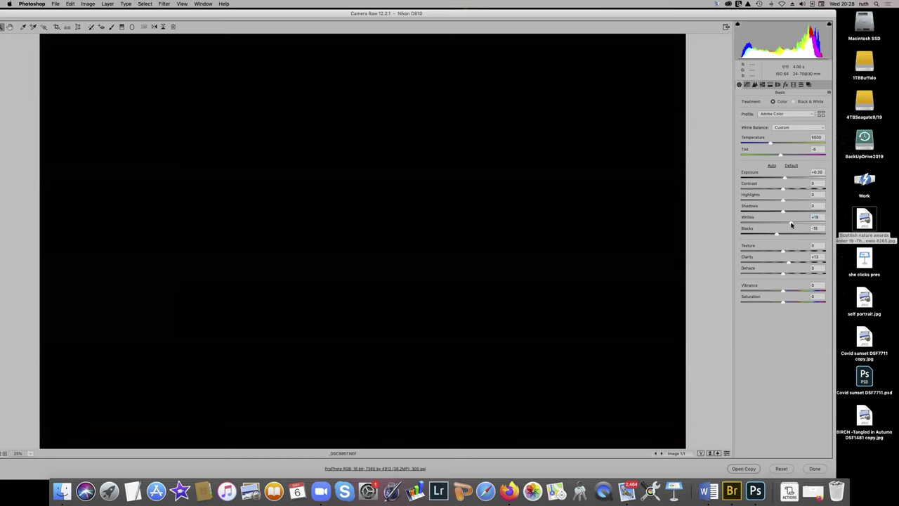
drag(791, 225, 790, 224)
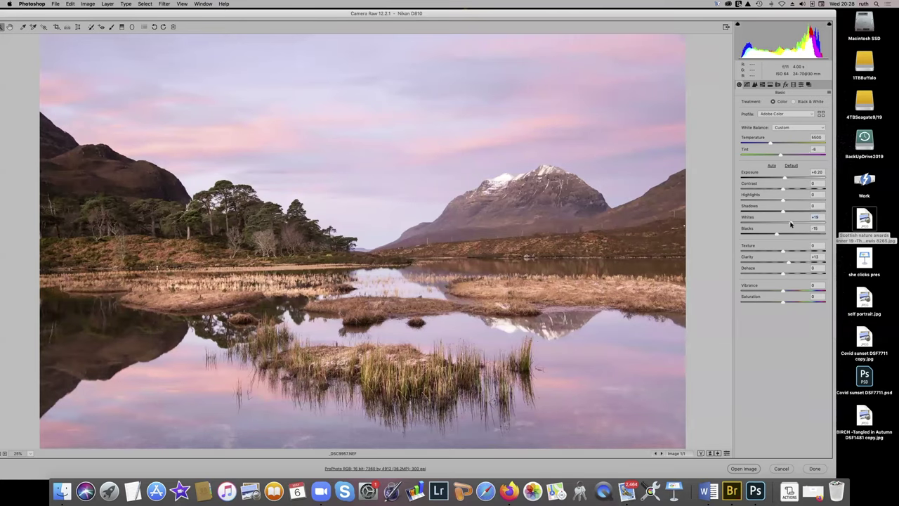
drag(784, 179, 783, 180)
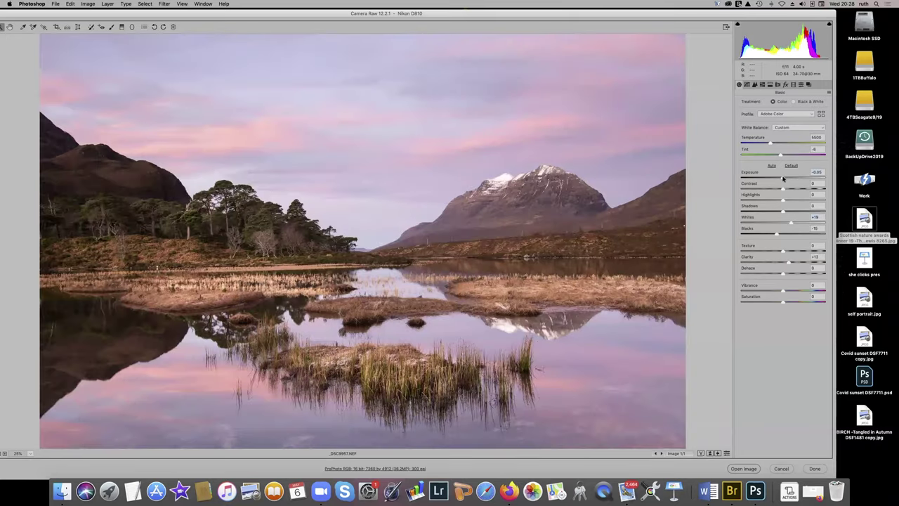
- Raise the global Exposure to +0.30, inspect the point tone curve, and check the Blacks for clipping
drag(783, 180, 784, 179)
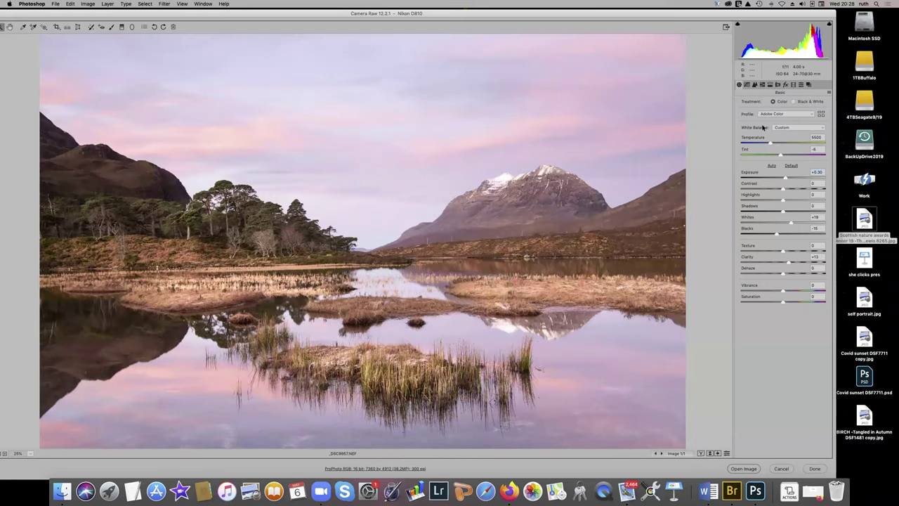
click(748, 85)
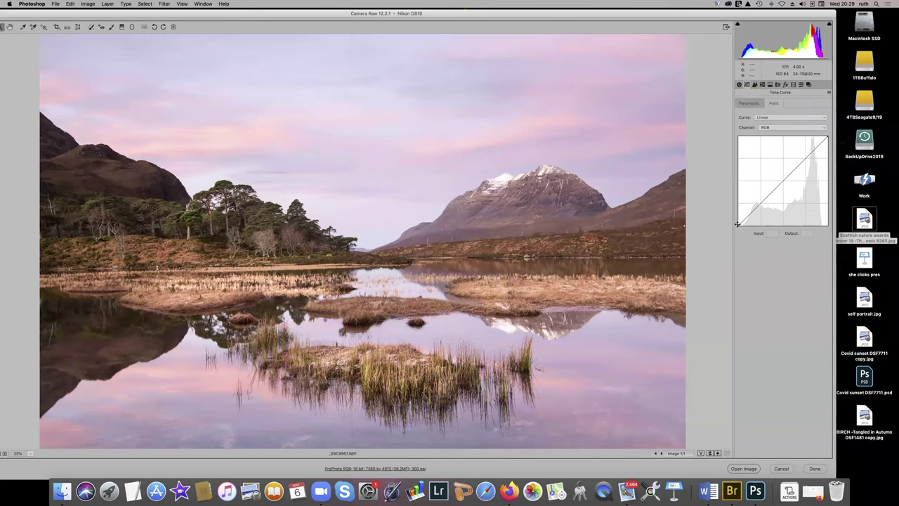
drag(738, 224, 737, 226)
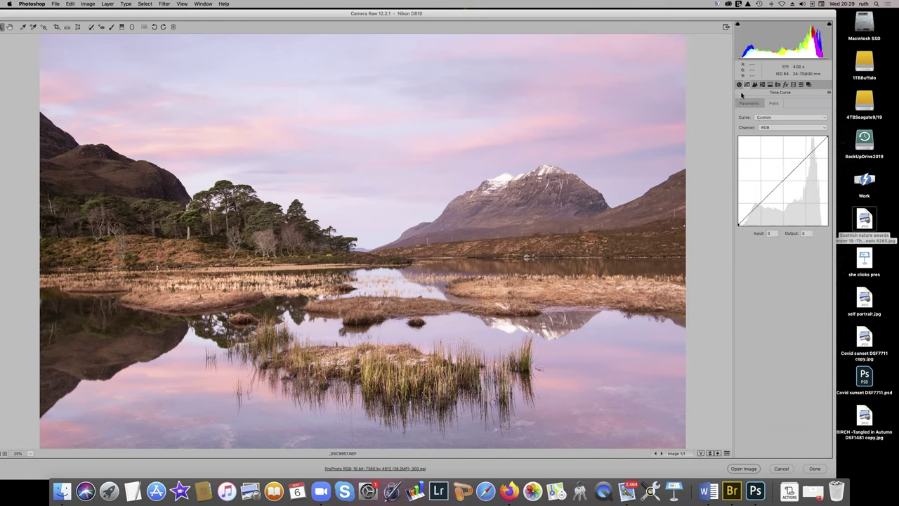
click(738, 85)
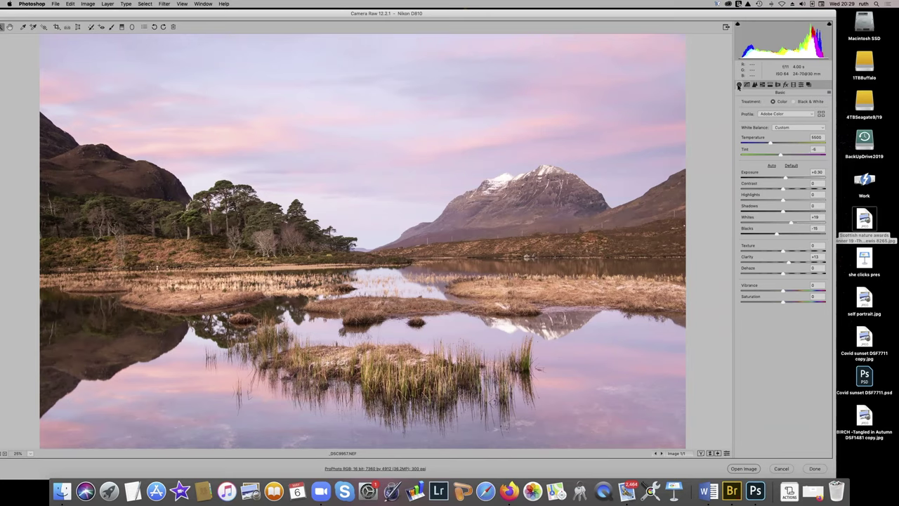
alt+click(776, 234)
- Turn on chromatic aberration removal and set the sharpening to Amount 26, Radius 0.8 and Masking 25
click(777, 85)
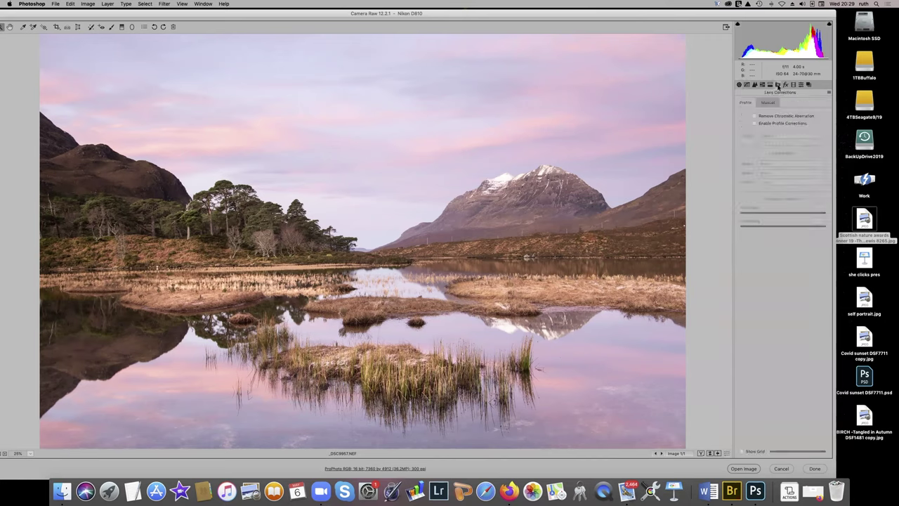
click(753, 117)
click(754, 84)
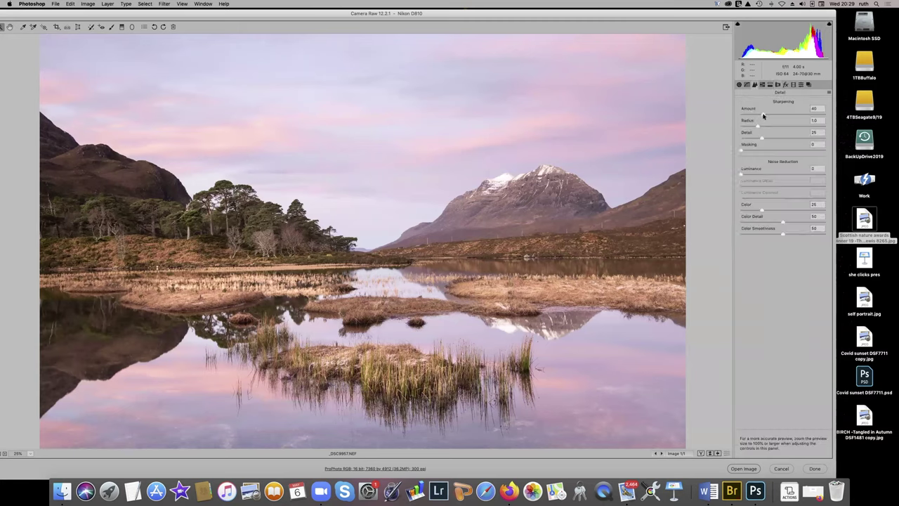
drag(762, 116, 750, 127)
alt+click(740, 151)
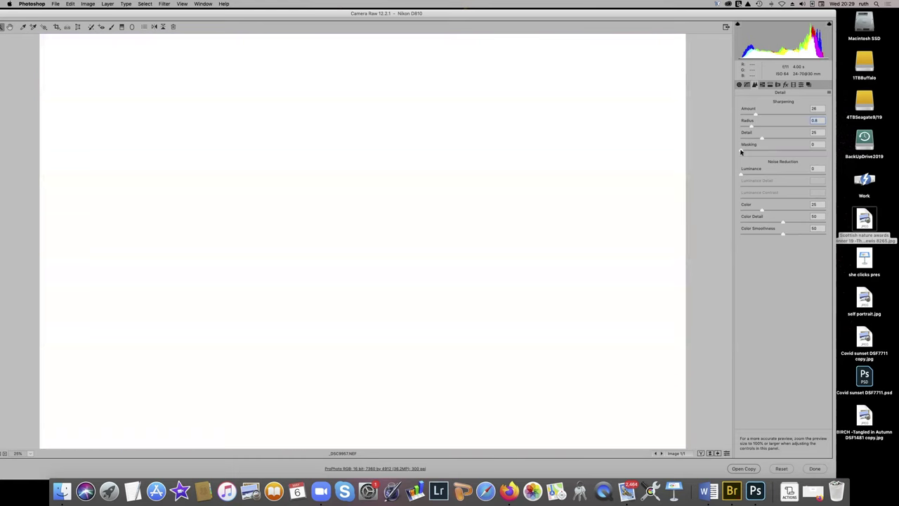
drag(740, 151, 761, 152)
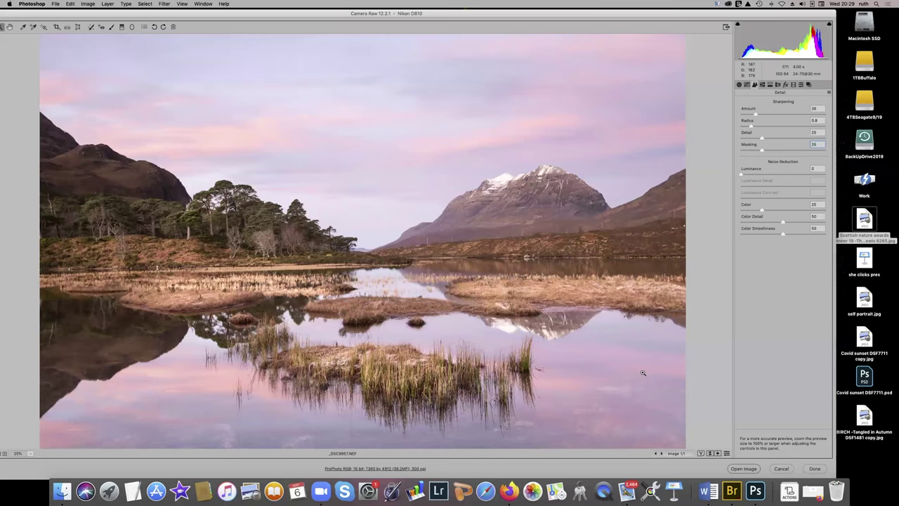
- Open the processed raw image as a document in Photoshop
click(726, 453)
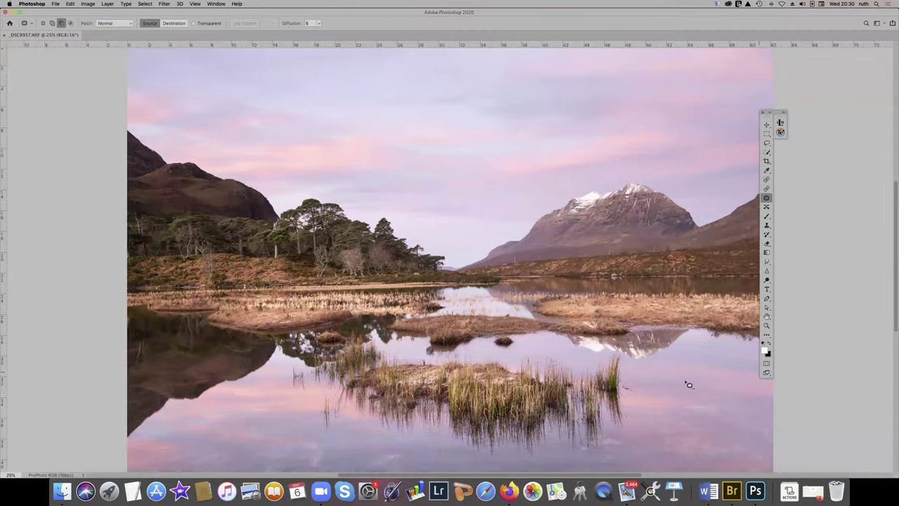
scroll(584, 240, right, 3)
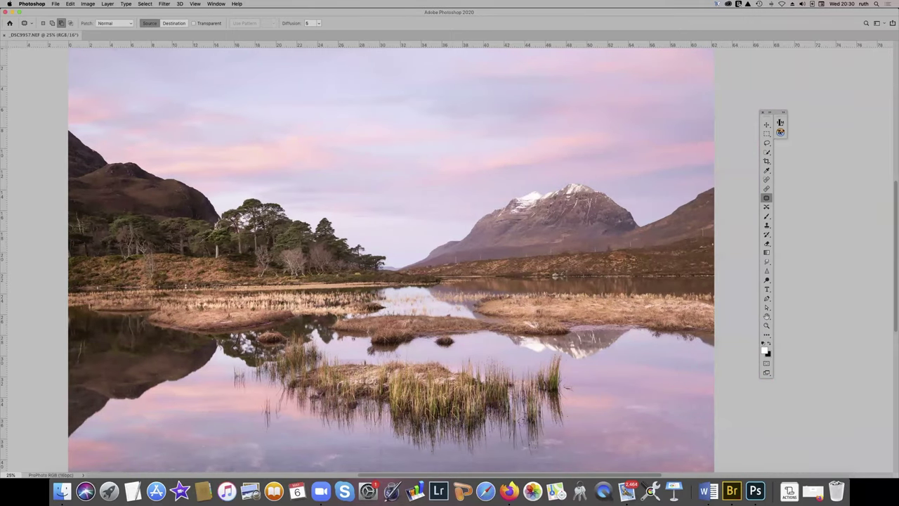
click(706, 3)
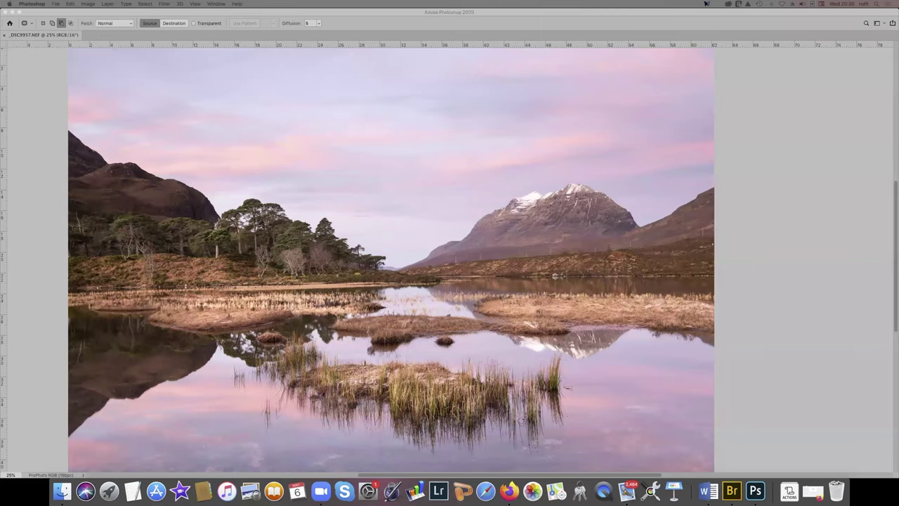
scroll(536, 175, up, 3)
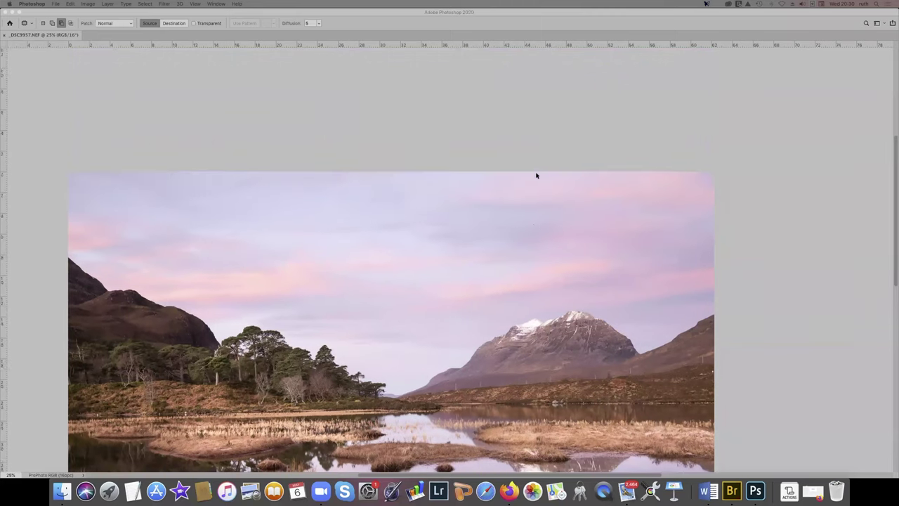
scroll(536, 175, down, 3)
scroll(536, 175, left, 2)
scroll(536, 175, right, 3)
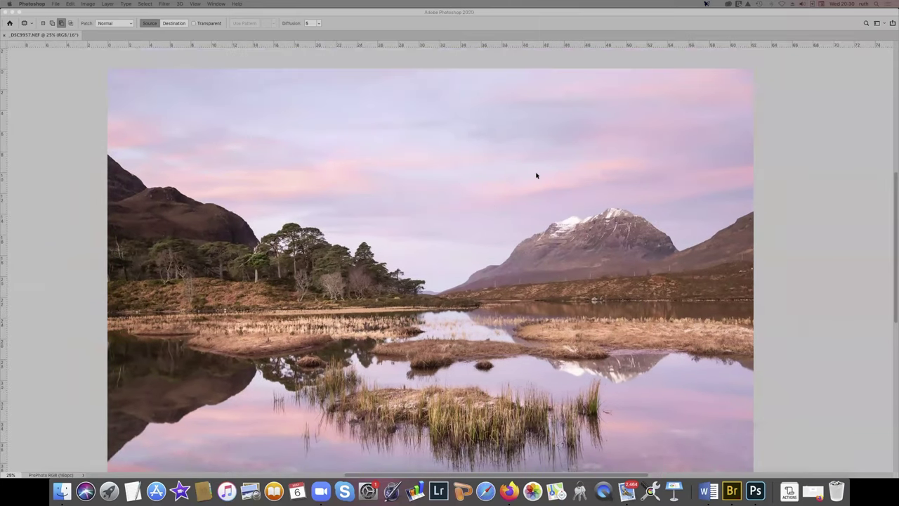
scroll(536, 175, left, 1)
scroll(536, 175, down, 1)
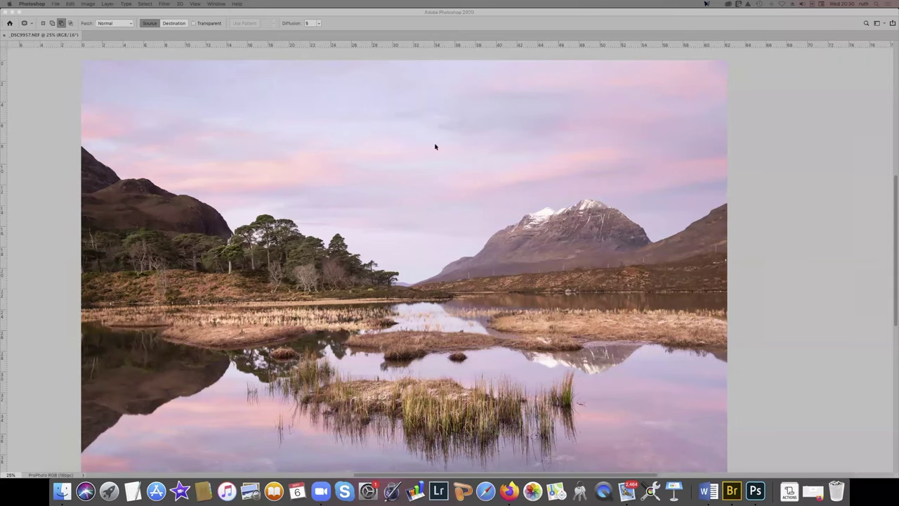
click(843, 119)
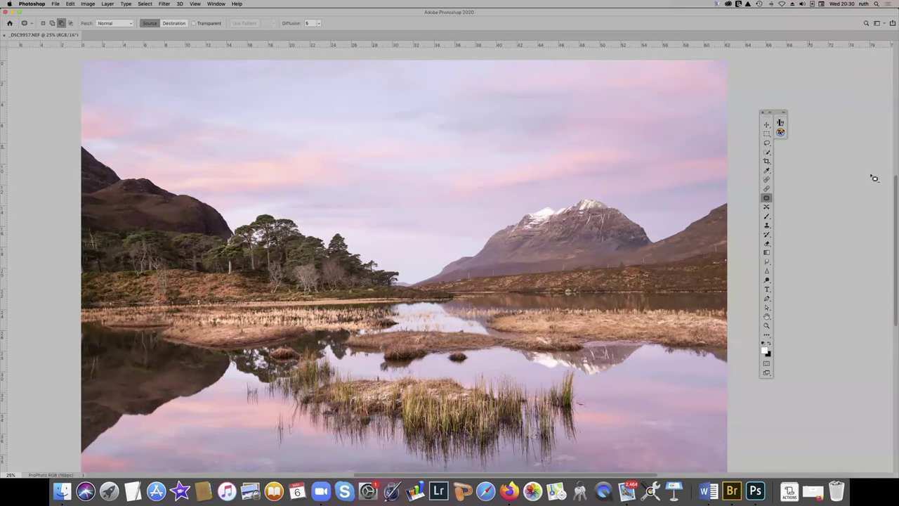
- Show the History and Layers panels and place both clear of the picture, with Layers above History
click(221, 6)
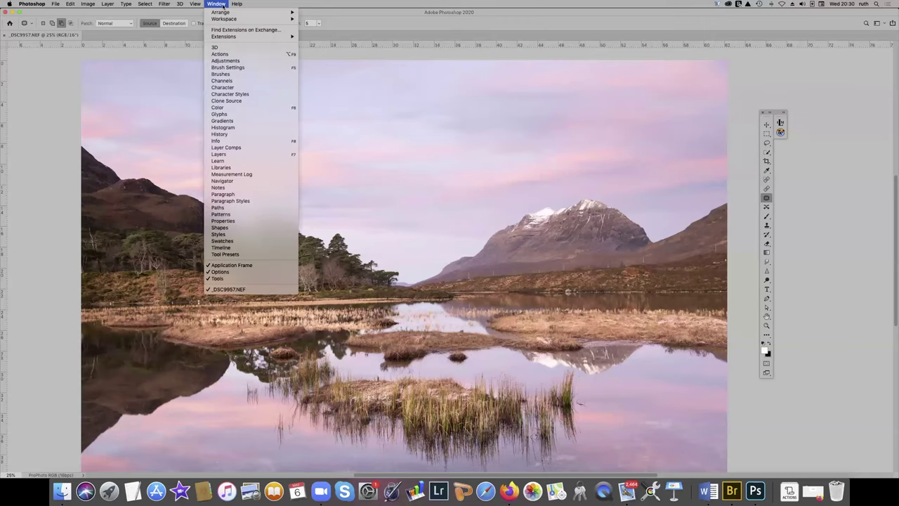
click(233, 55)
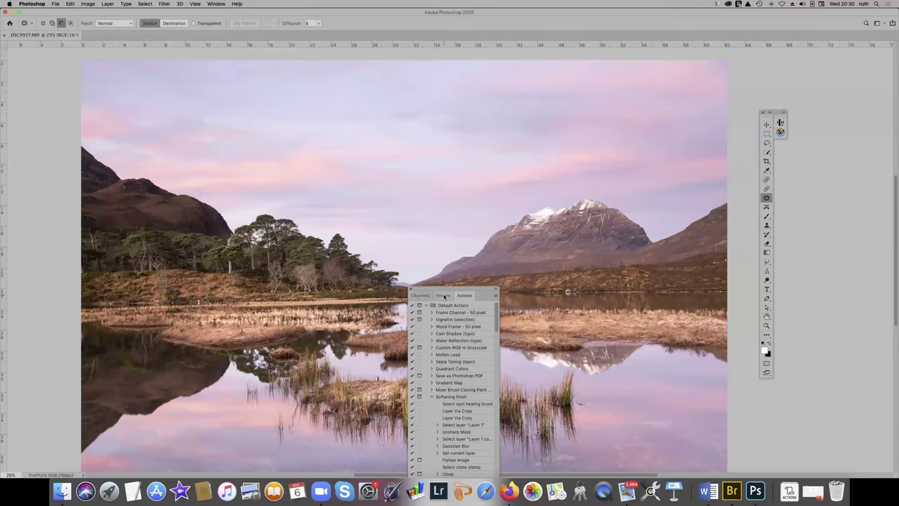
click(444, 295)
drag(483, 296, 867, 295)
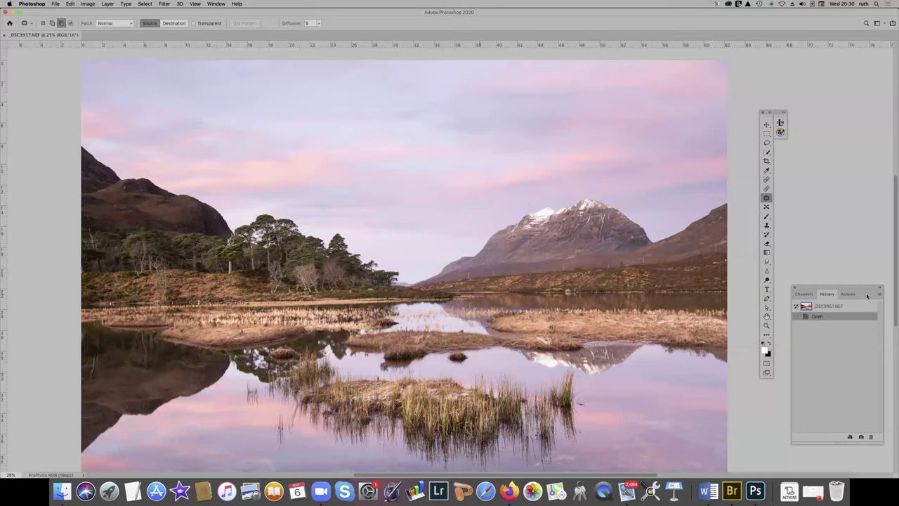
click(214, 4)
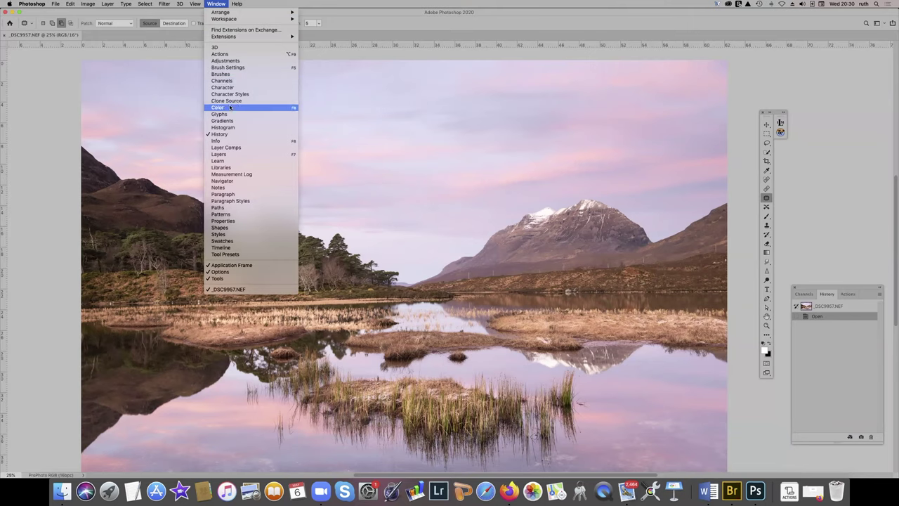
click(224, 156)
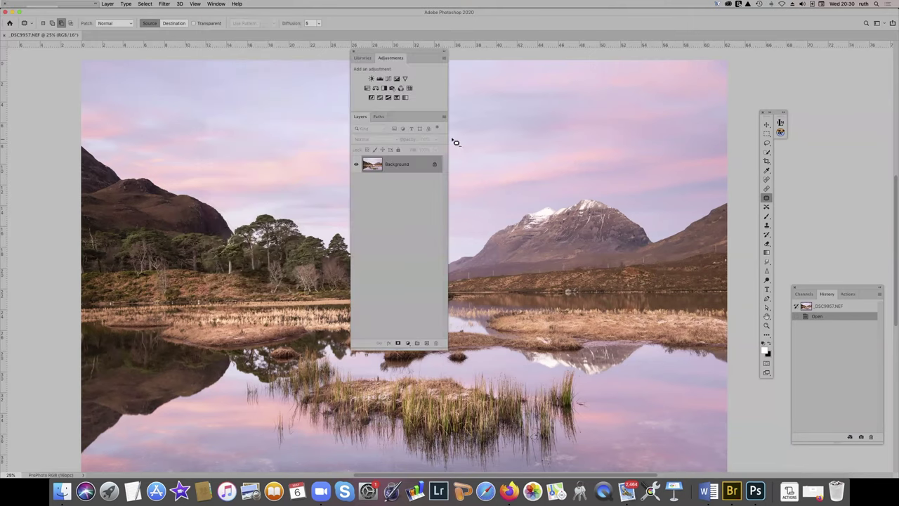
drag(438, 51, 863, 31)
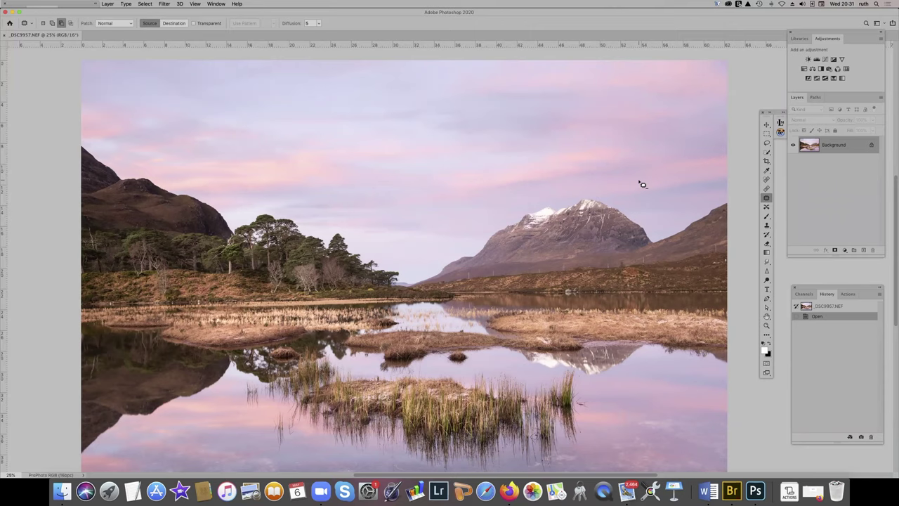
- Cycle through the screen modes and return to the standard screen mode
key(f)
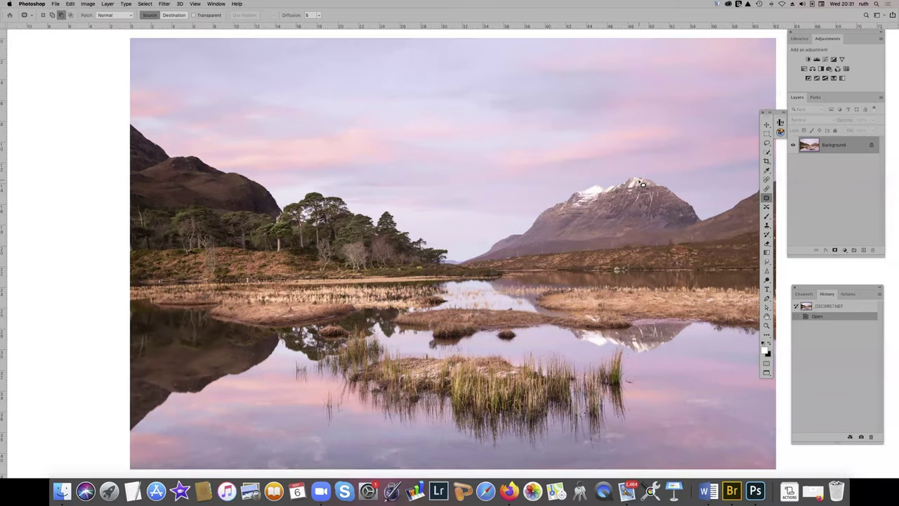
scroll(642, 184, right, 3)
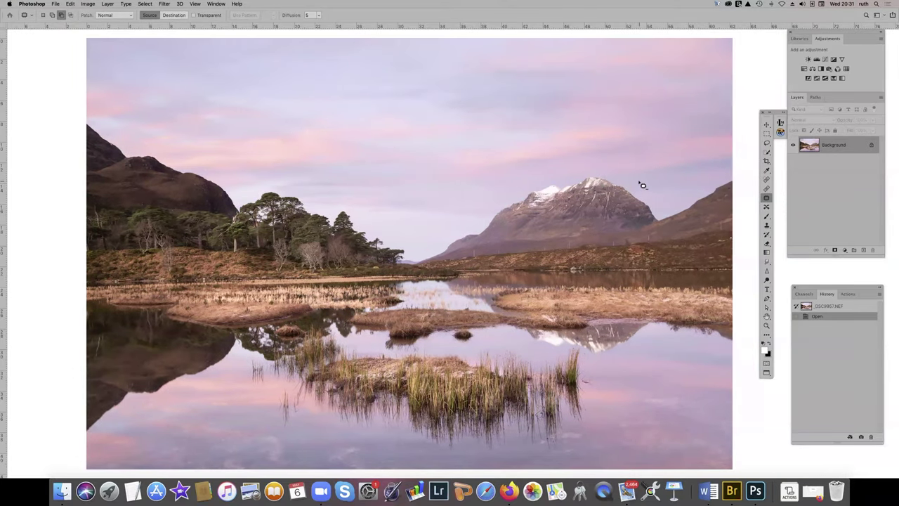
key(f)
key(f)
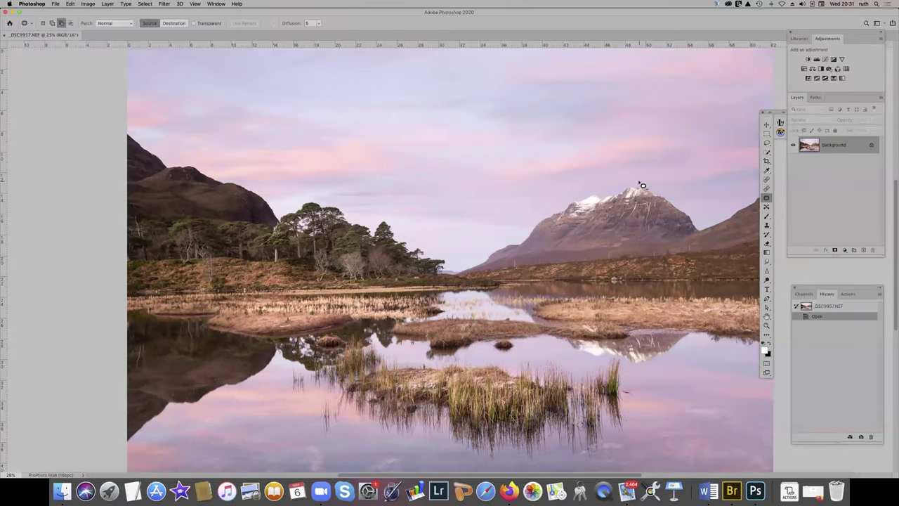
key(f)
key(f)
key(f)
scroll(794, 269, right, 3)
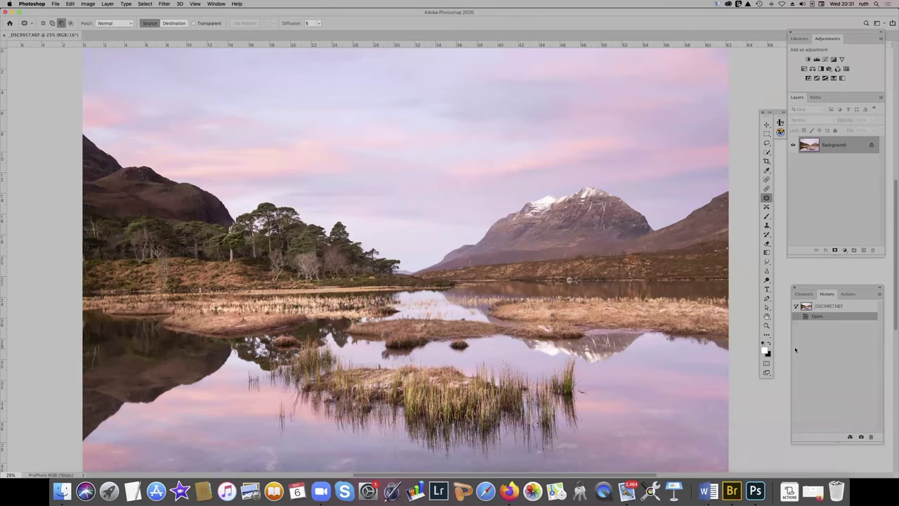
- Duplicate the Background layer of the lake image
key(super+minus)
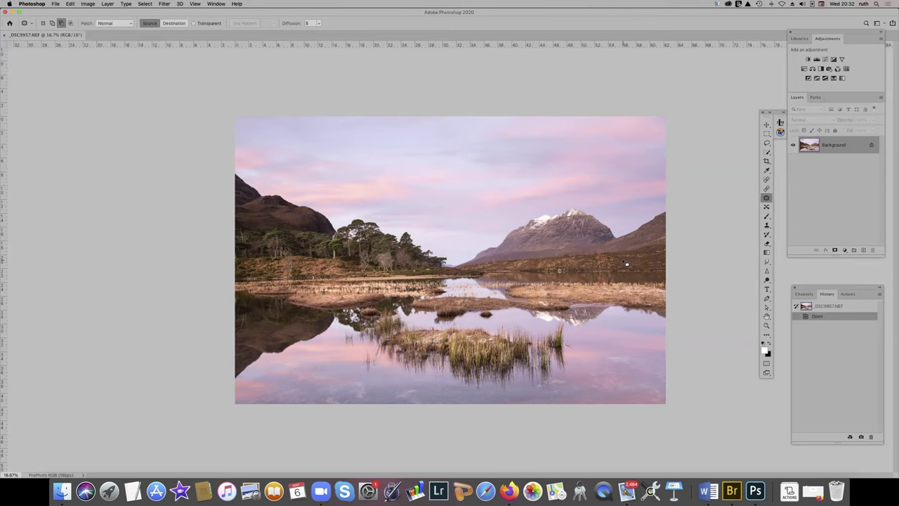
key(super+equal)
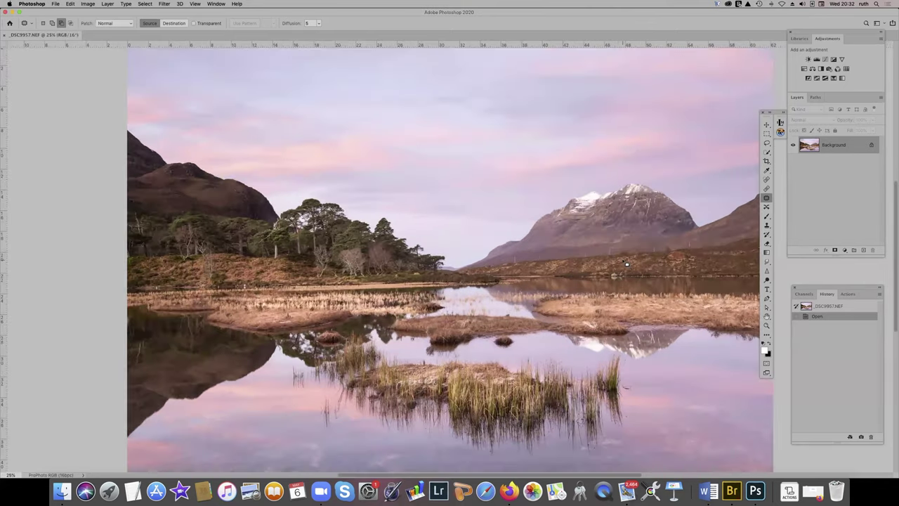
scroll(649, 225, right, 2)
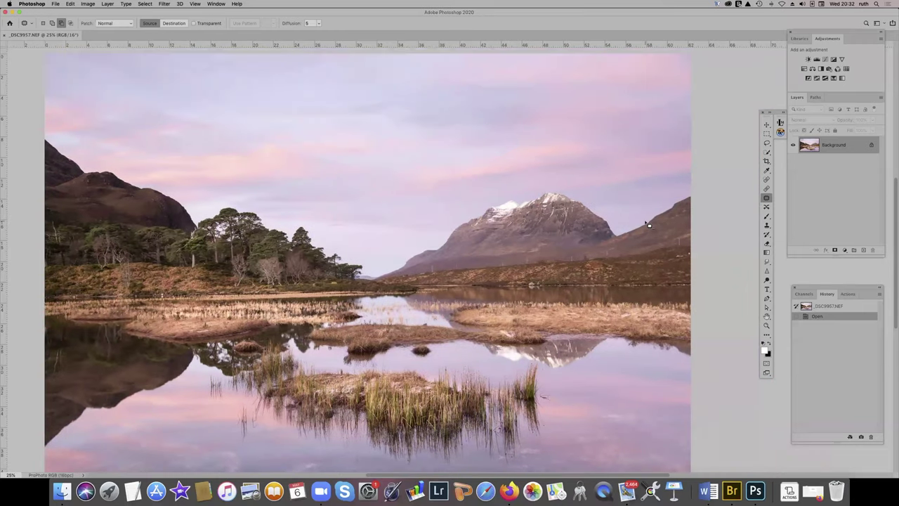
scroll(648, 225, left, 5)
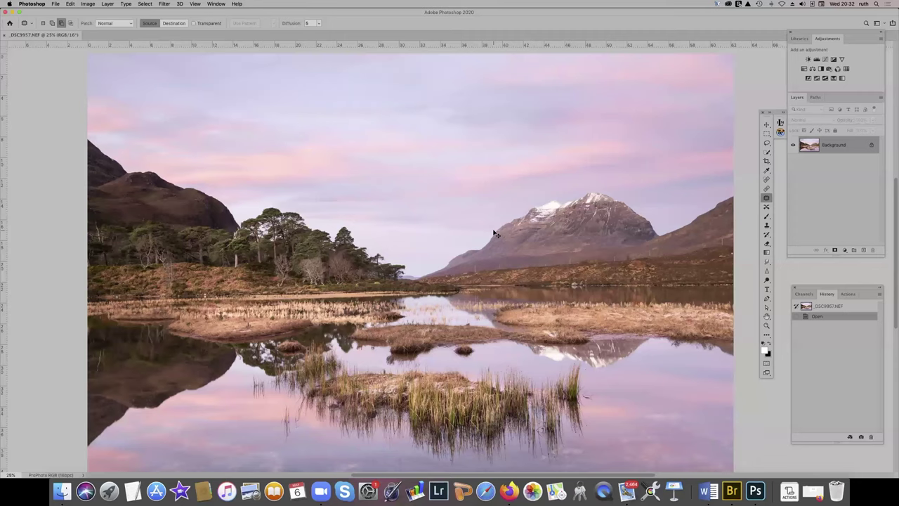
key(super+j)
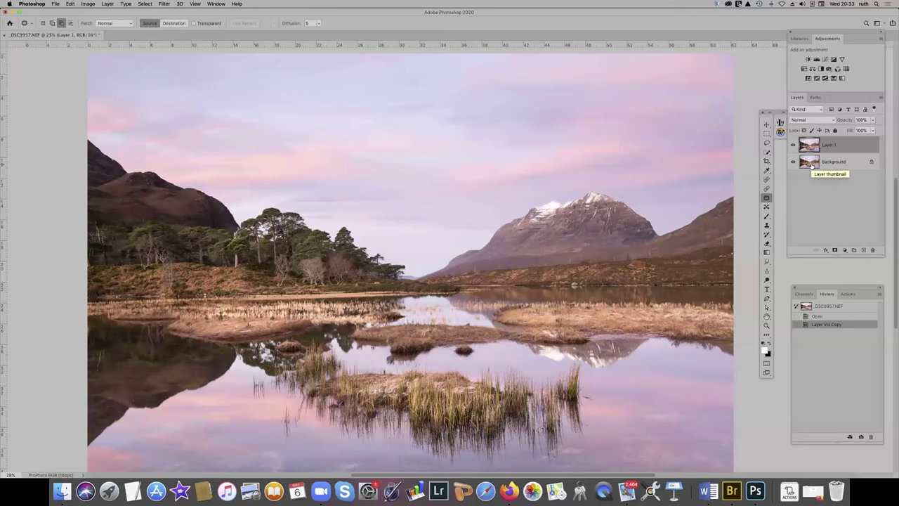
scroll(531, 201, right, 3)
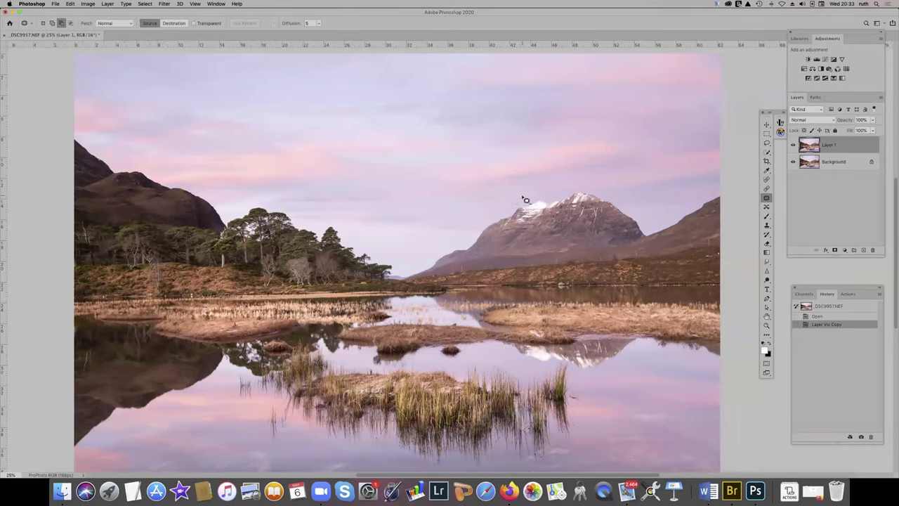
scroll(525, 200, up, 2)
scroll(525, 200, down, 2)
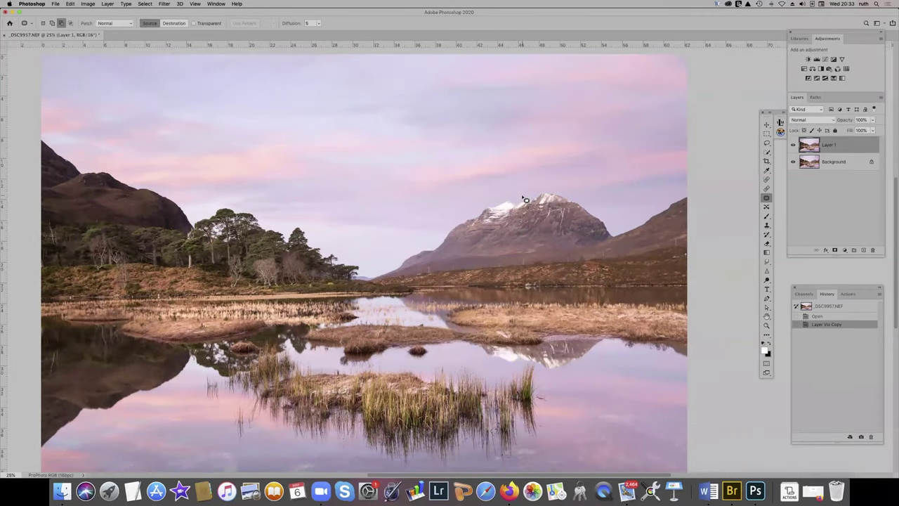
scroll(525, 200, left, 1)
scroll(525, 200, down, 2)
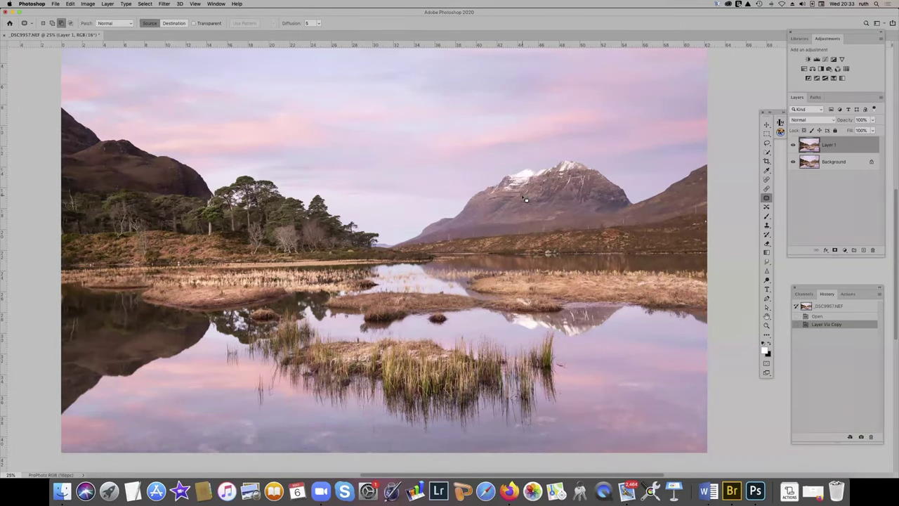
scroll(525, 200, up, 2)
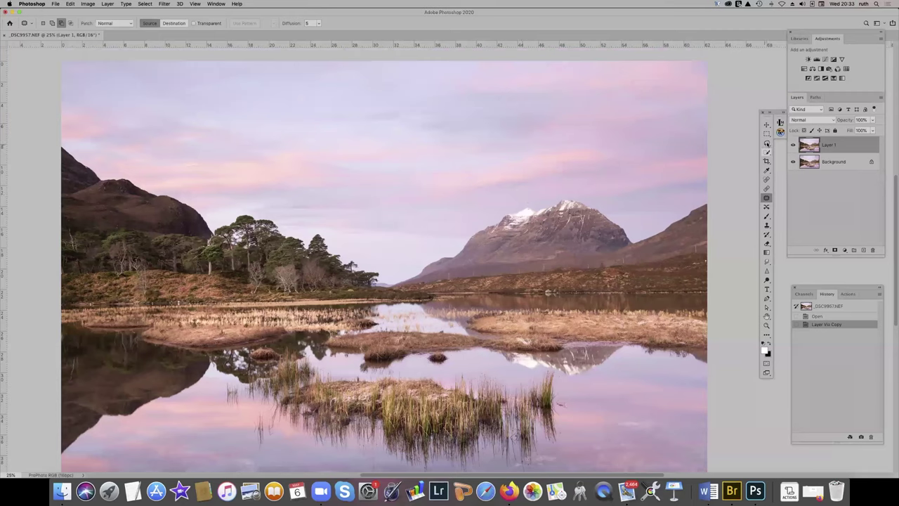
- Outline the sky above the hills and mountain with the Lasso tool, then add a Curves adjustment layer masked to that selection
click(766, 142)
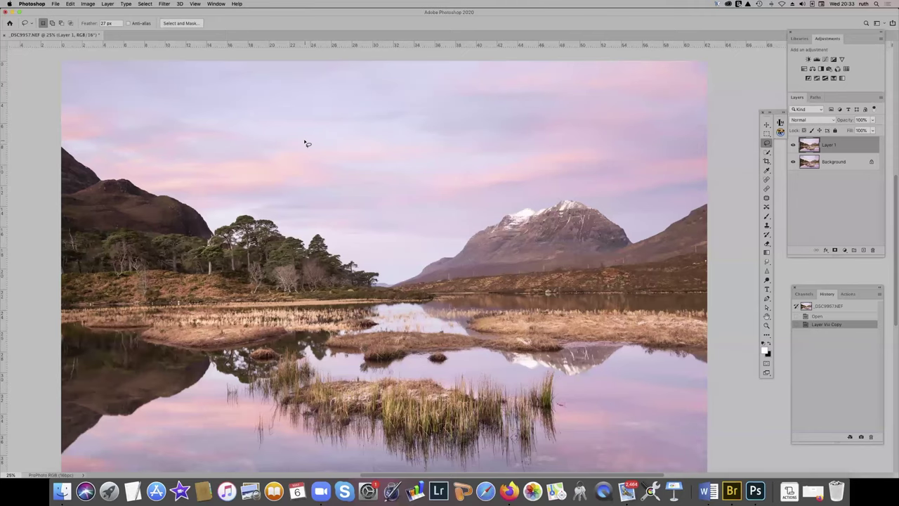
key(super+minus)
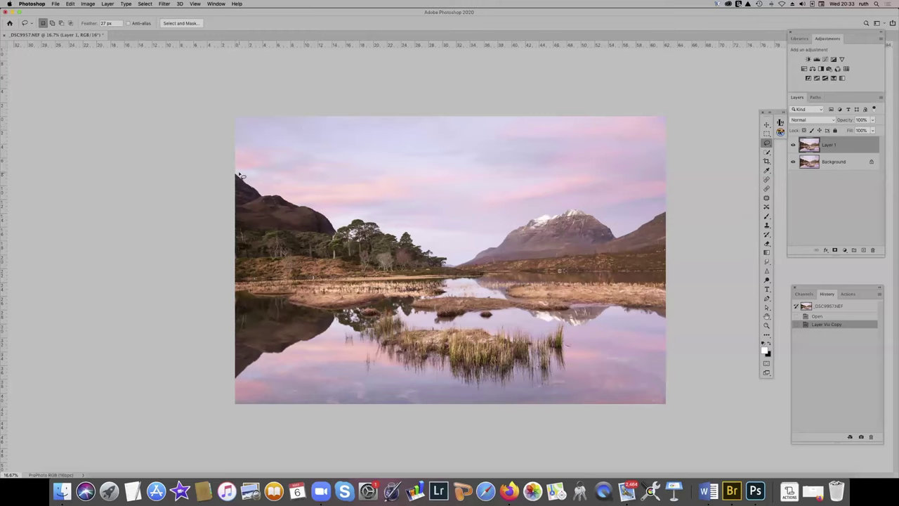
drag(235, 175, 257, 173)
click(767, 144)
click(782, 143)
mouse_move(231, 172)
mouse_down()
mouse_move(338, 224)
mouse_move(372, 220)
mouse_move(465, 253)
mouse_move(498, 243)
mouse_move(524, 220)
mouse_move(573, 207)
mouse_move(654, 221)
mouse_move(688, 193)
mouse_move(688, 147)
mouse_move(681, 129)
mouse_move(511, 99)
mouse_move(251, 114)
mouse_move(236, 121)
mouse_move(235, 175)
mouse_up()
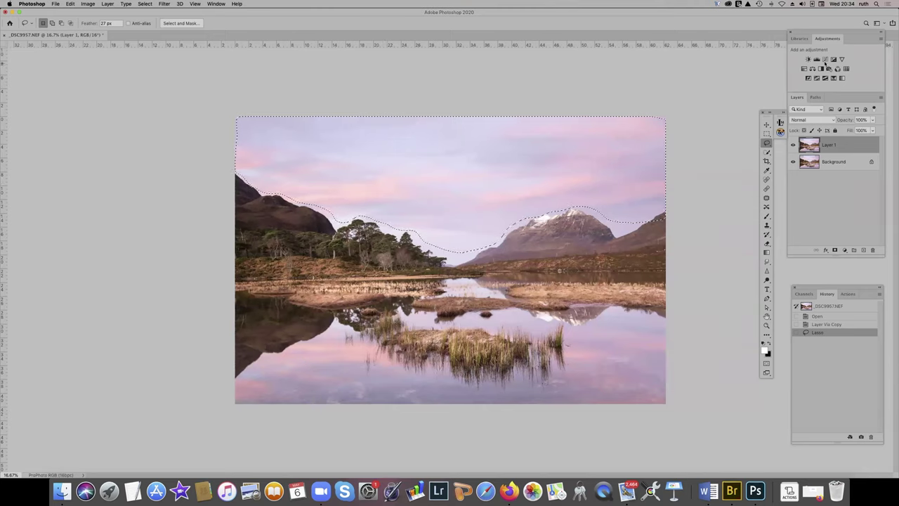
click(825, 60)
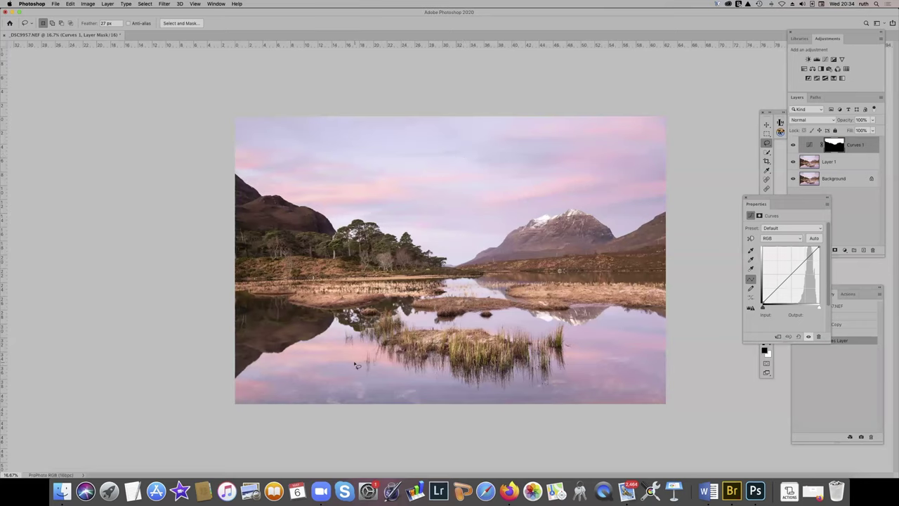
click(807, 259)
drag(806, 260, 809, 264)
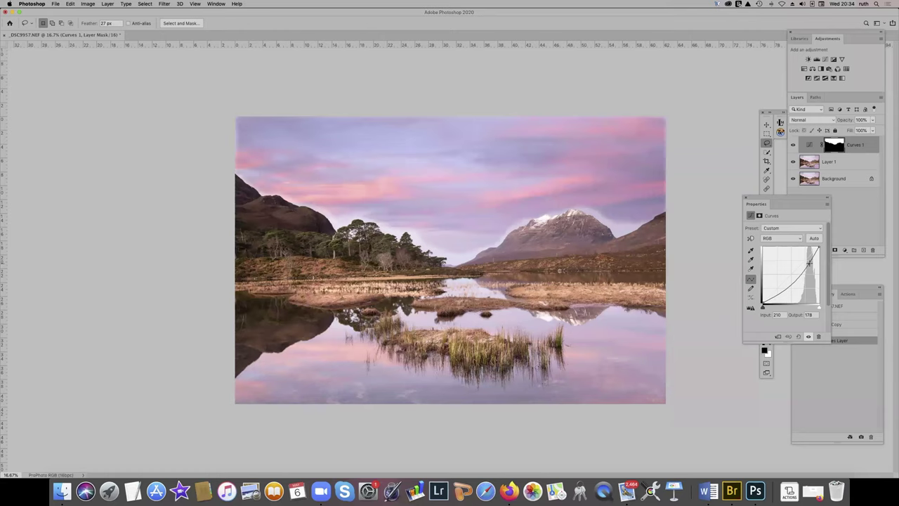
drag(809, 263, 807, 259)
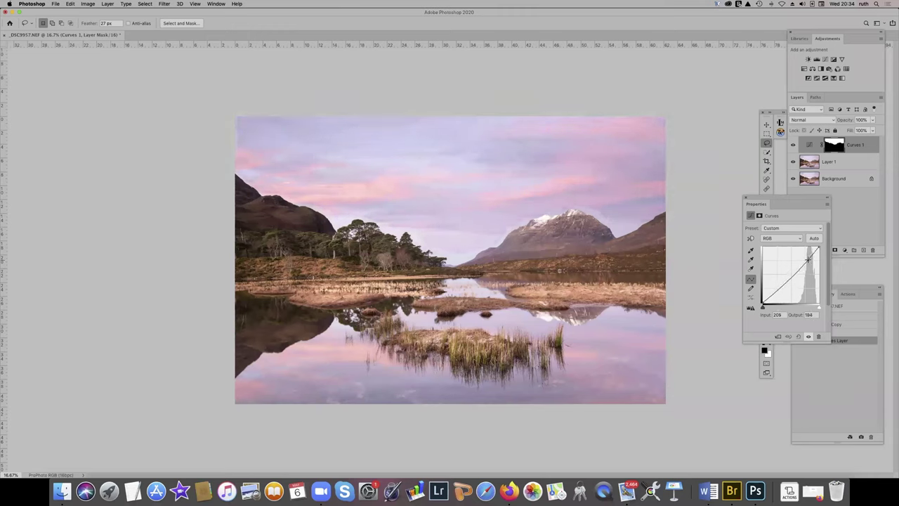
drag(808, 259, 807, 259)
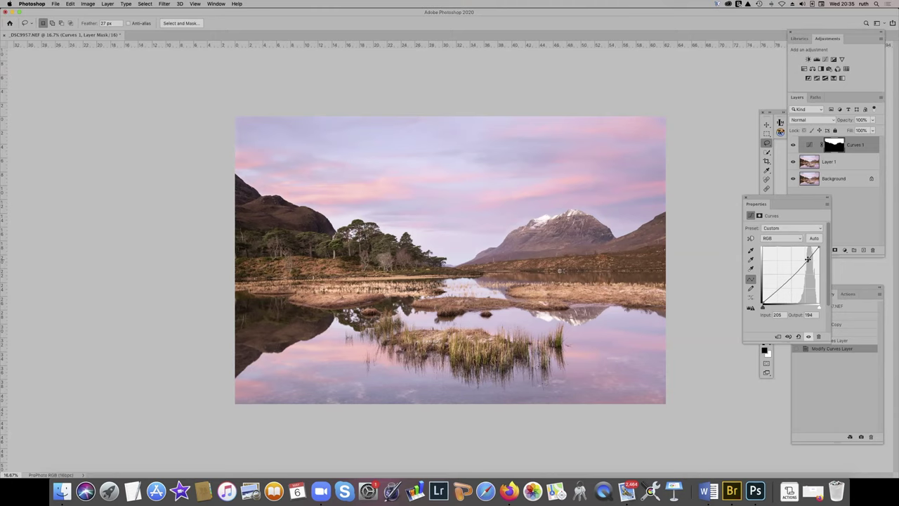
drag(807, 259, 730, 277)
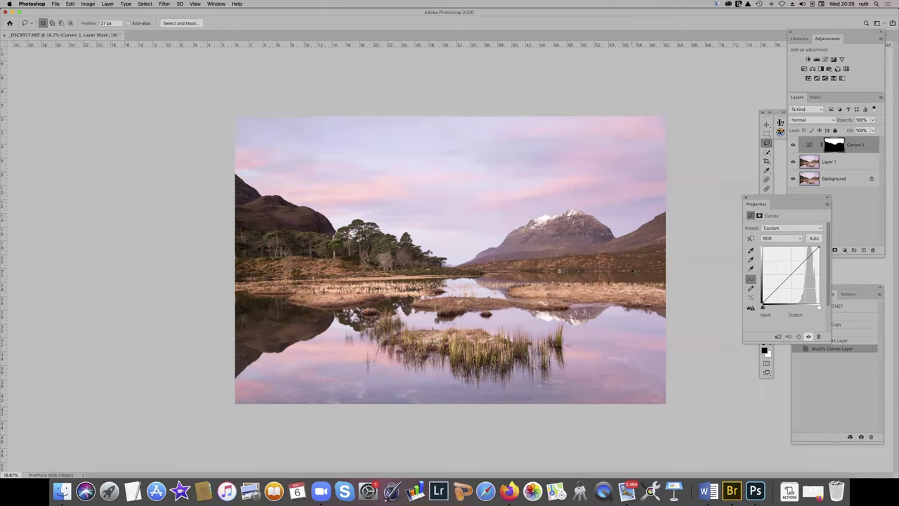
- Darken the sky slightly with a curve point at input 197, output 187, and check the picture in the full-screen modes
click(807, 258)
drag(807, 259, 806, 261)
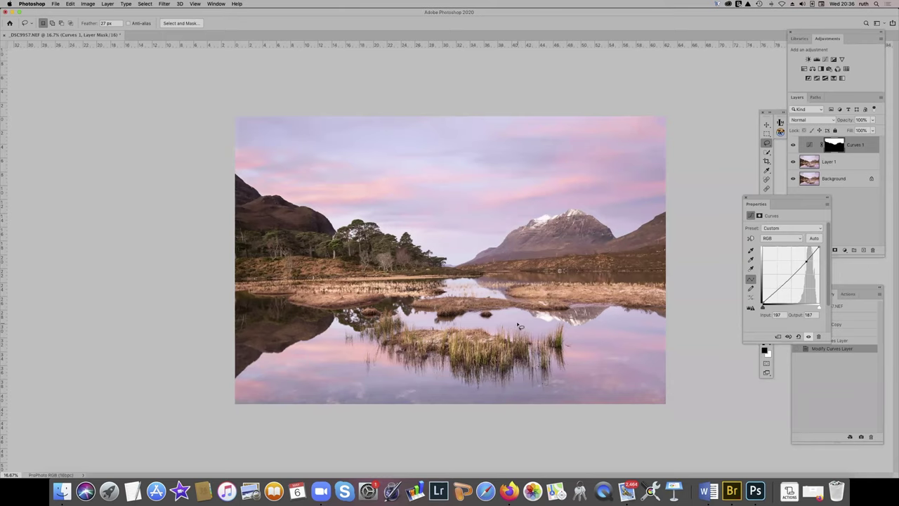
key(f)
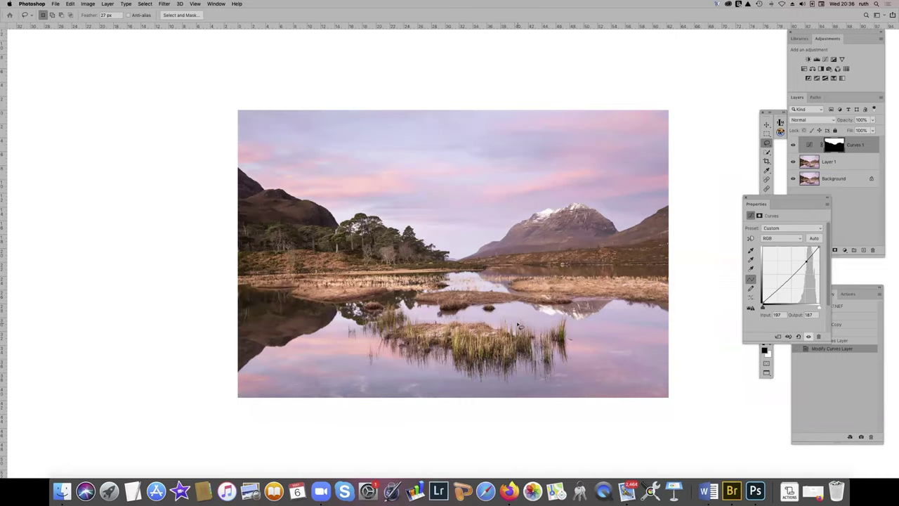
key(f)
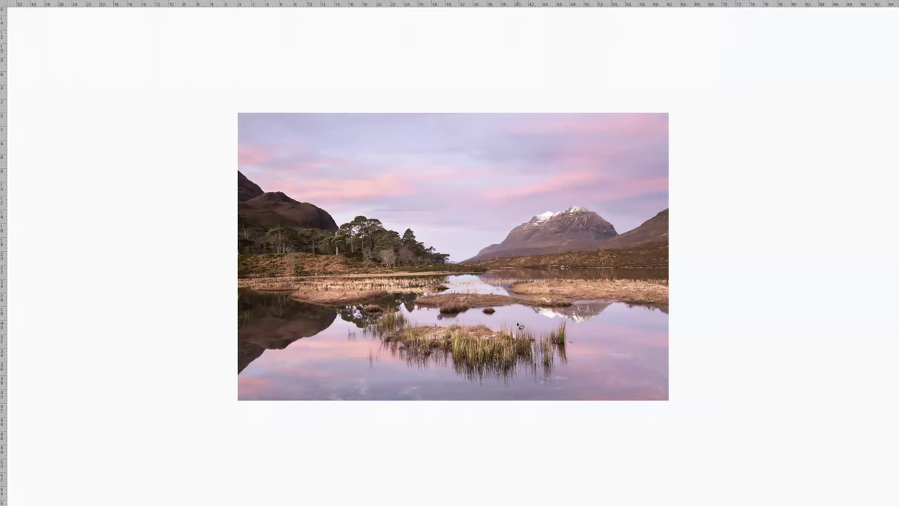
key(f)
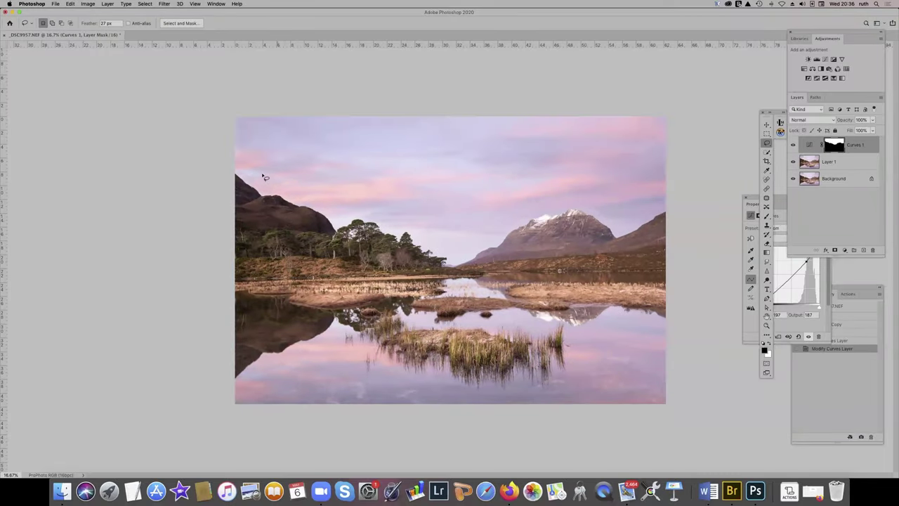
click(165, 4)
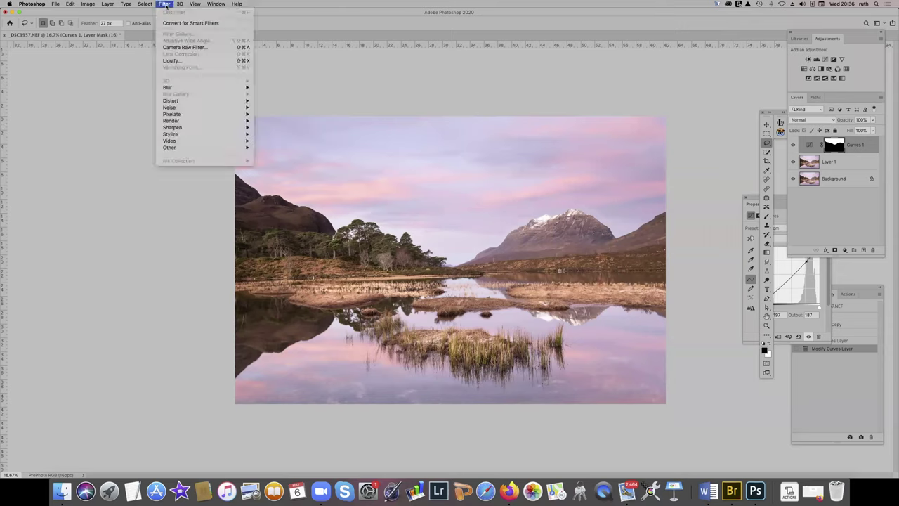
click(185, 47)
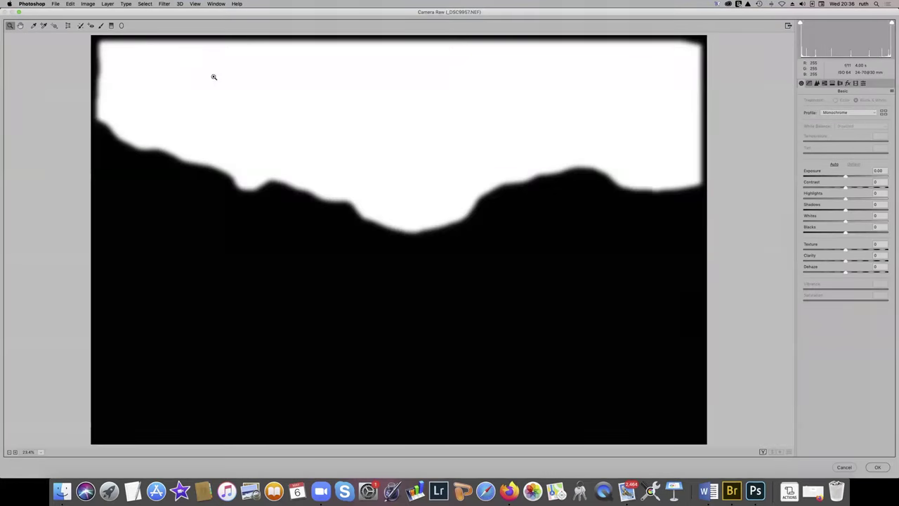
click(844, 467)
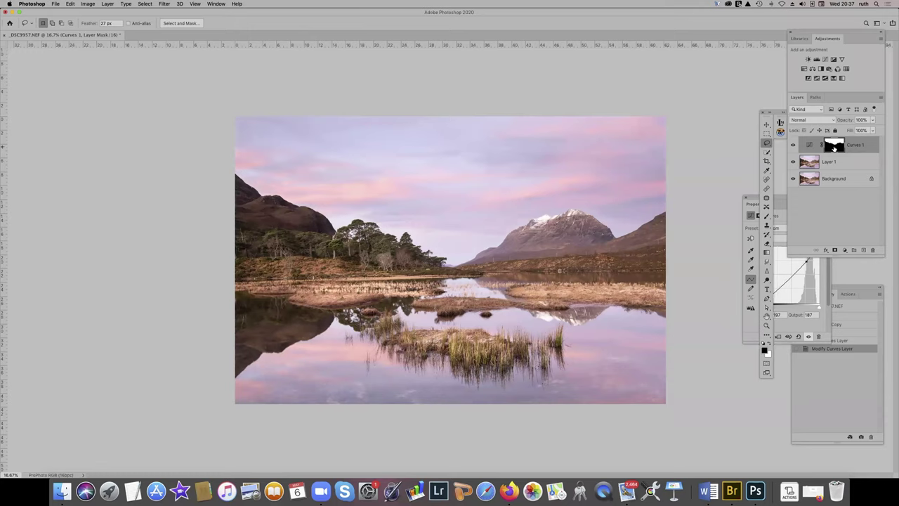
- Stamp all visible layers onto a new top layer and open that layer in the Camera Raw Filter
key(super+alt+shift+e)
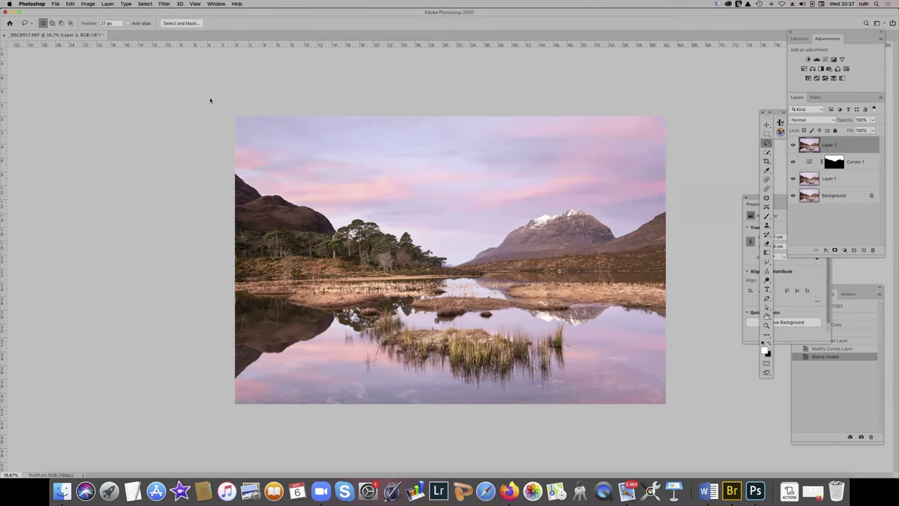
click(164, 5)
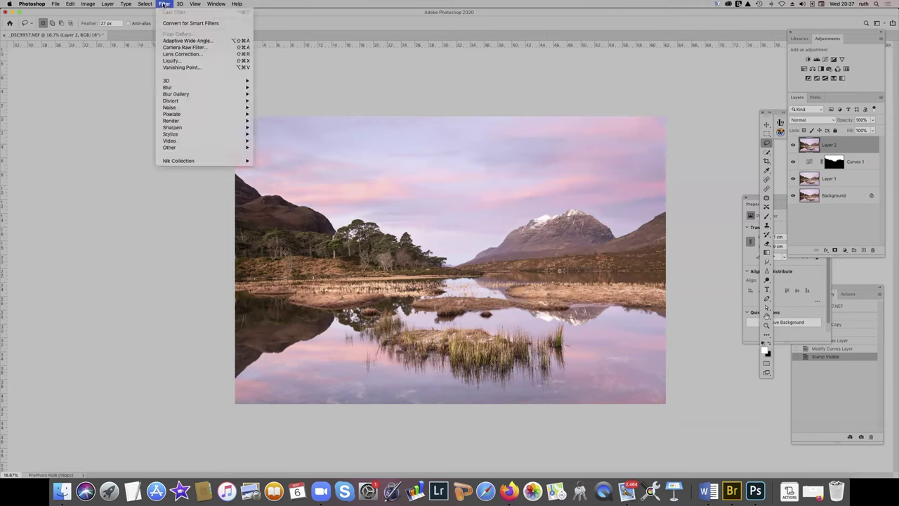
click(194, 49)
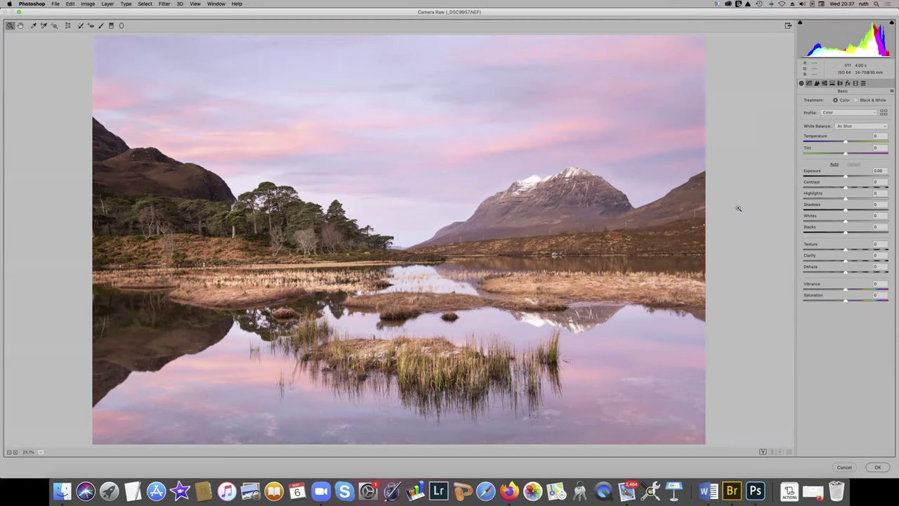
- Using Visualize Spots, heal the sky spot near the picture's right edge from a source in the nearby cloud, and apply the filter
click(80, 26)
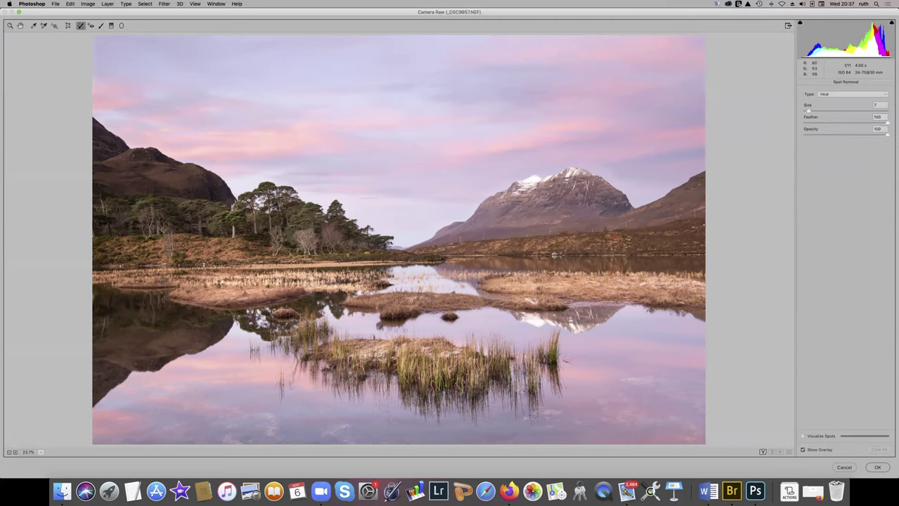
click(802, 436)
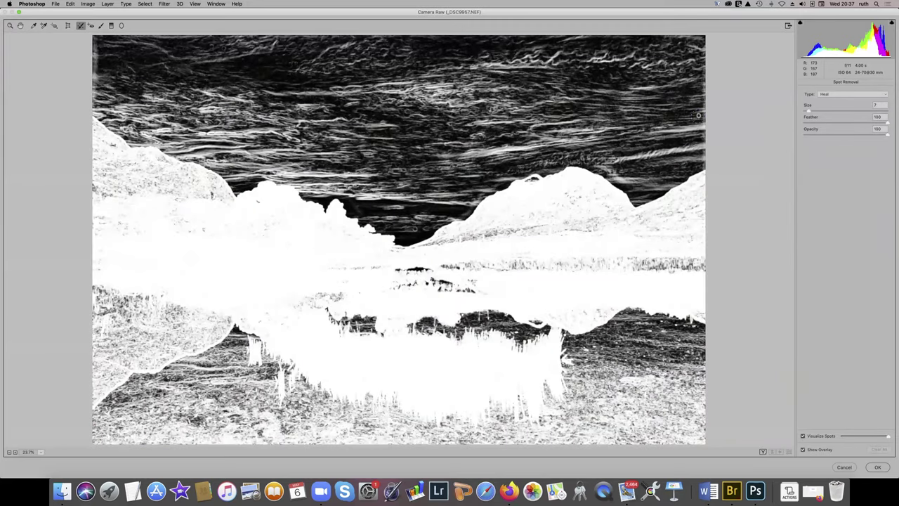
click(699, 115)
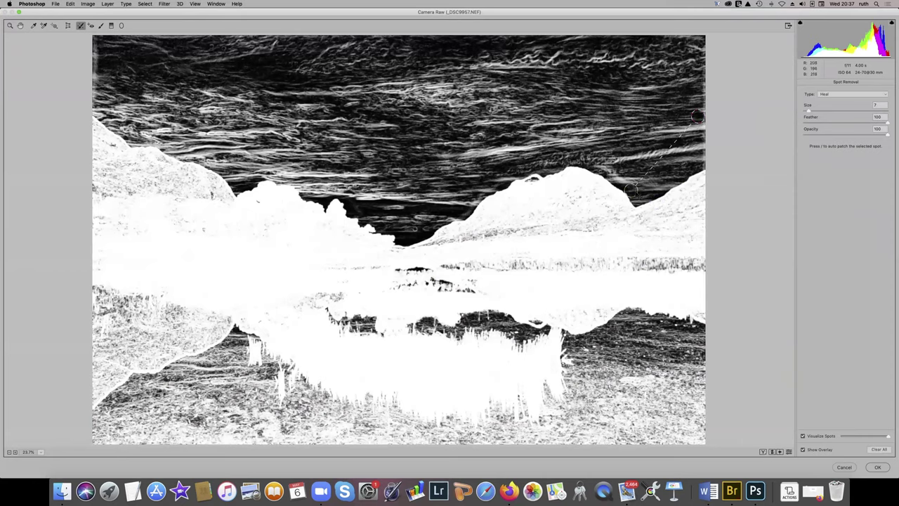
drag(631, 188, 629, 141)
click(803, 436)
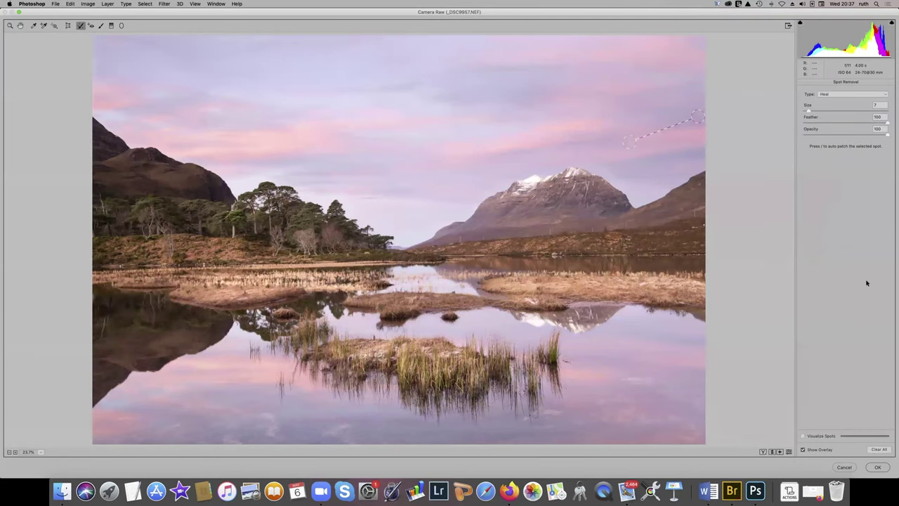
click(879, 466)
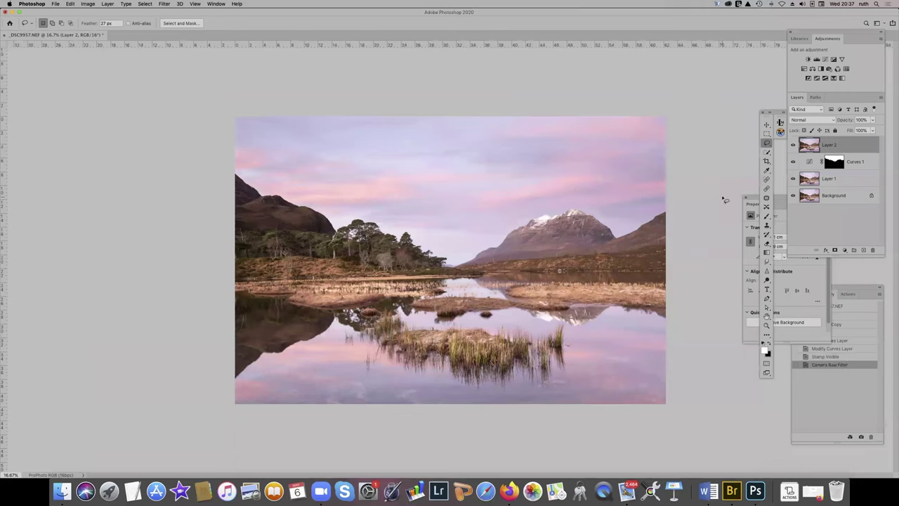
- Reopen the stamped layer in the Camera Raw Filter, set Blacks to -6, check Whites for clipping and lower Highlights slightly
click(164, 4)
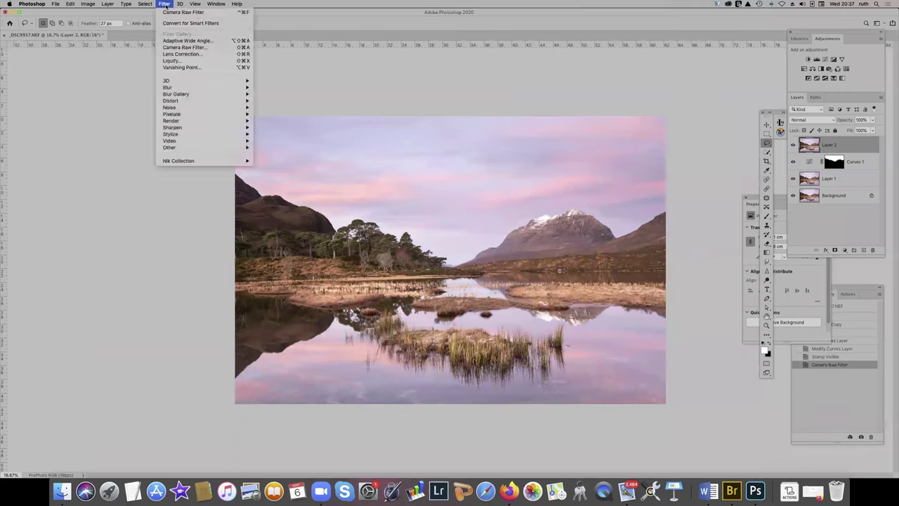
click(192, 47)
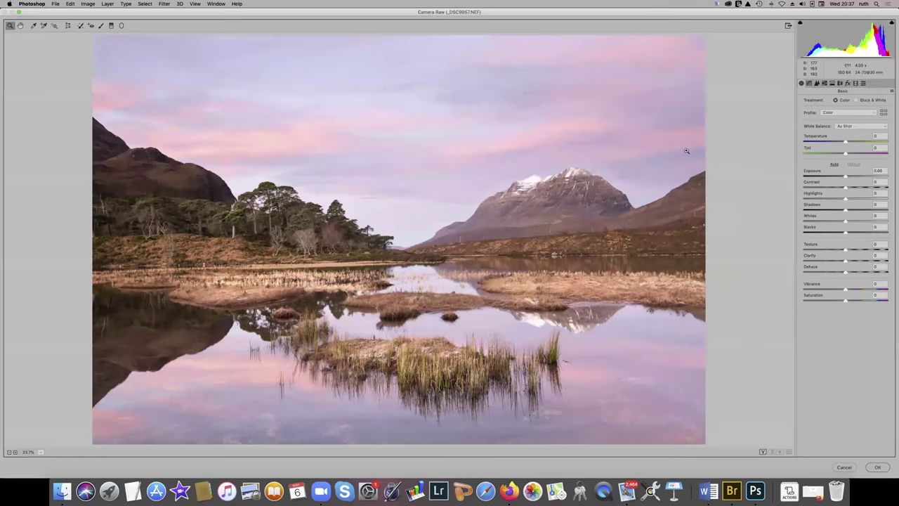
alt+click(845, 232)
drag(845, 232, 841, 234)
alt+click(846, 222)
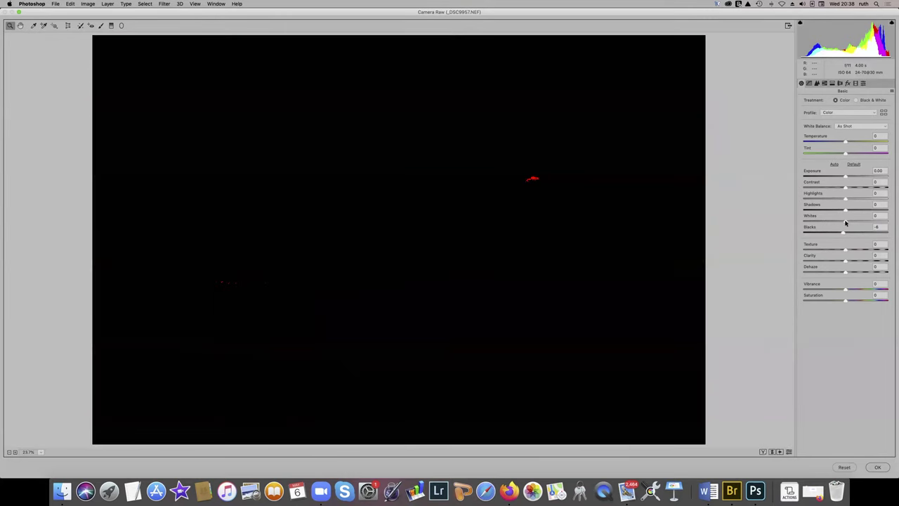
drag(846, 222, 846, 222)
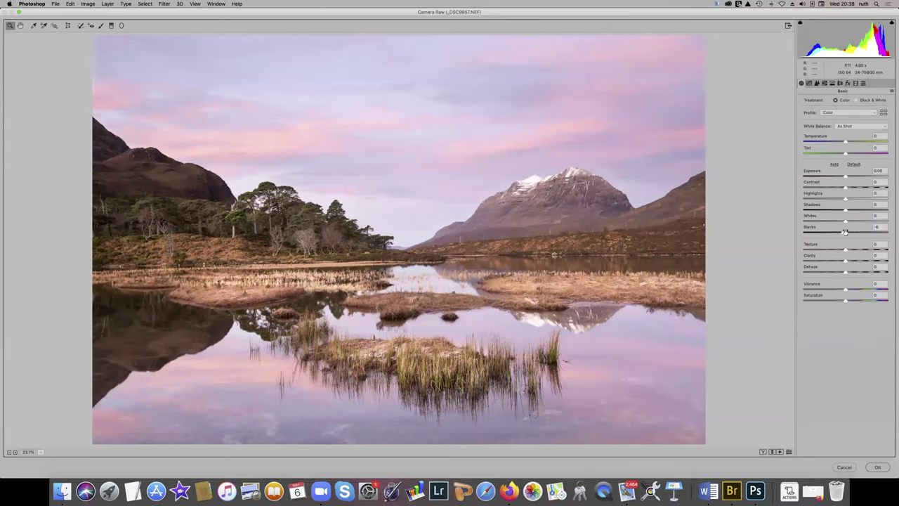
alt+click(844, 200)
drag(845, 200, 842, 200)
- Sharpen the lake image with Amount 40, Radius 0.8 and Detail 80, and raise Masking to limit it to edges
click(816, 83)
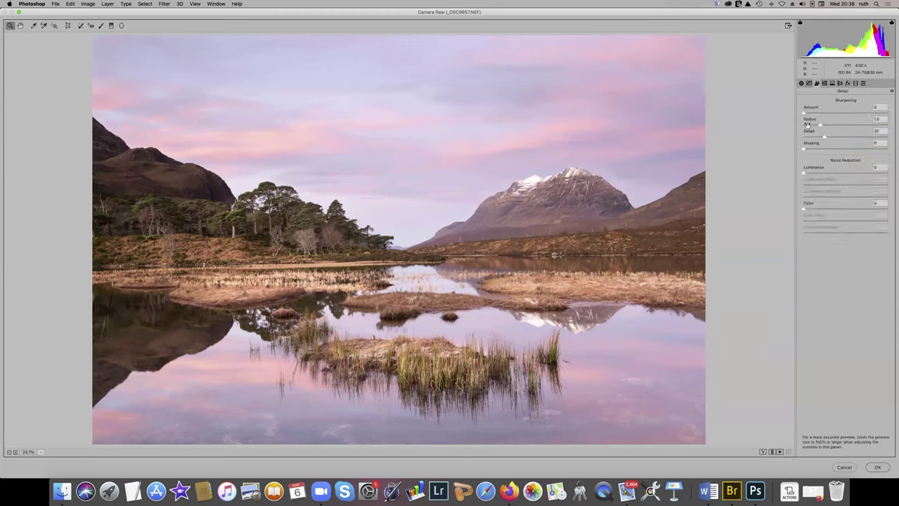
alt+drag(804, 113, 826, 115)
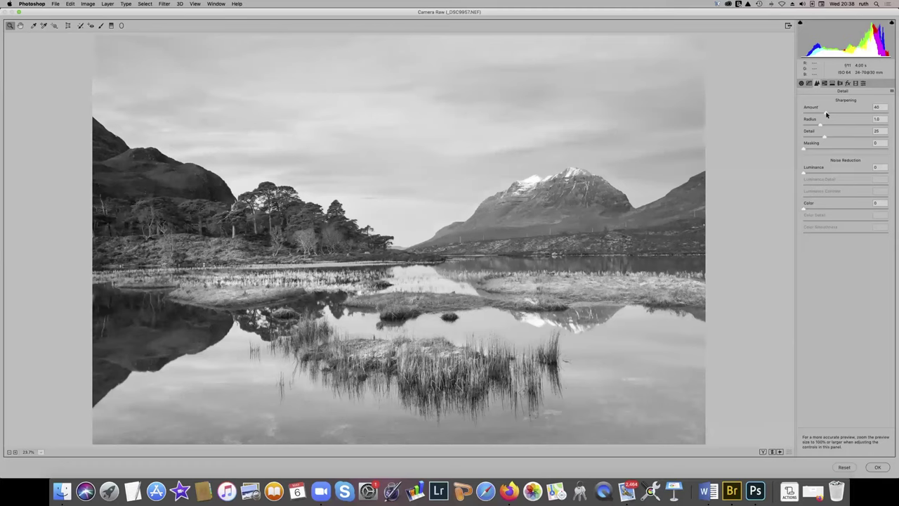
drag(826, 115, 826, 114)
drag(826, 115, 870, 140)
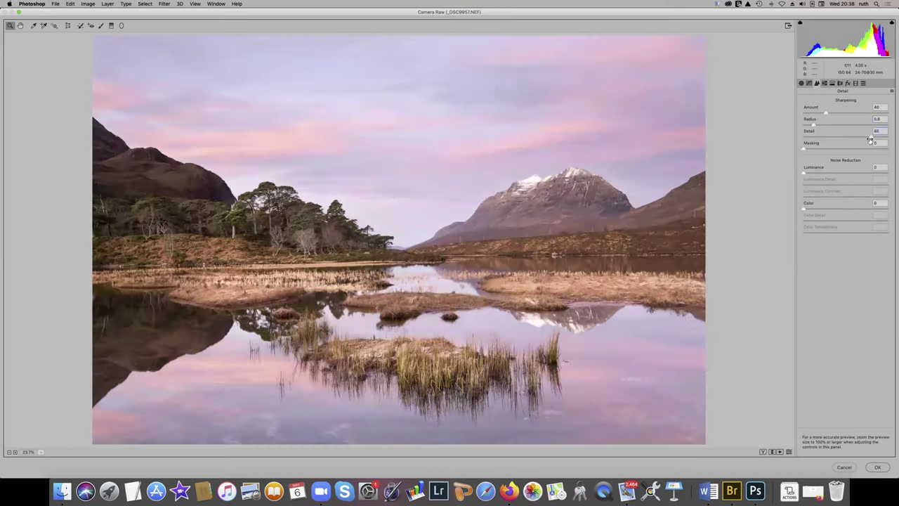
alt+click(802, 149)
drag(803, 149, 815, 151)
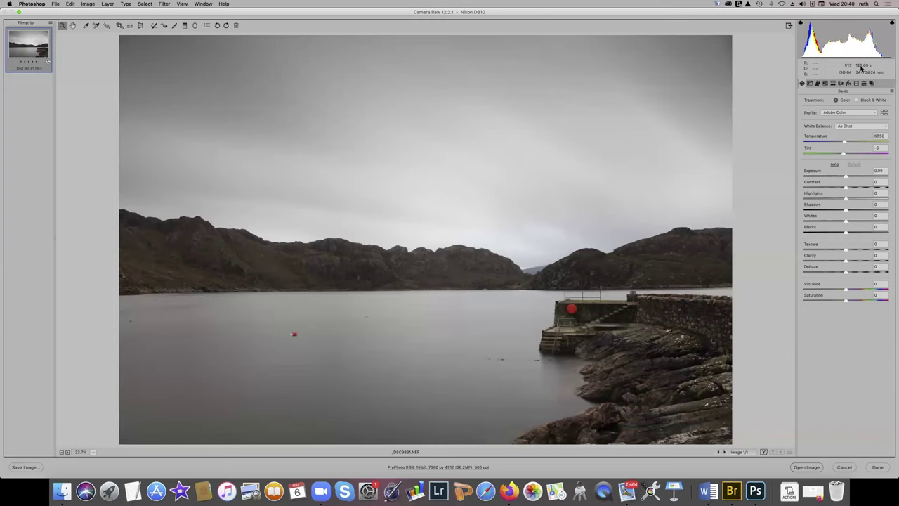
drag(799, 14, 634, 18)
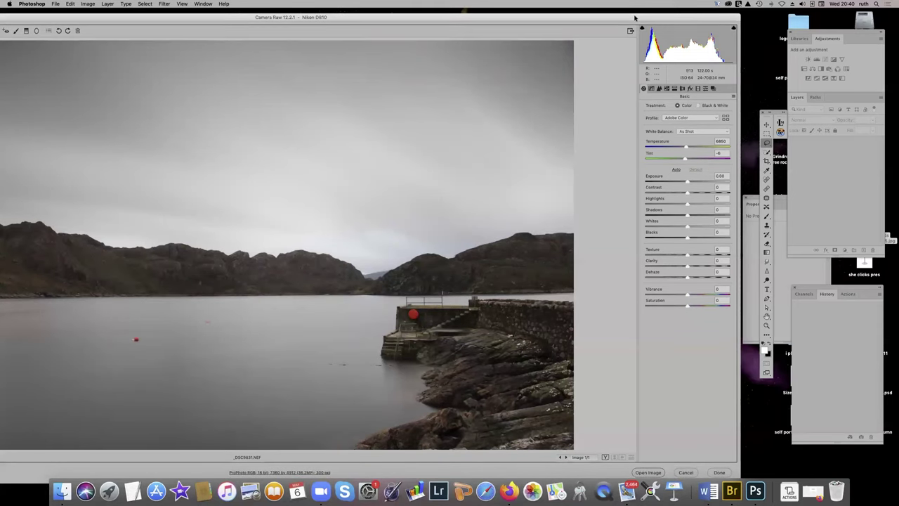
mouse_move(634, 18)
mouse_down()
mouse_move(616, 19)
mouse_move(633, 17)
mouse_up()
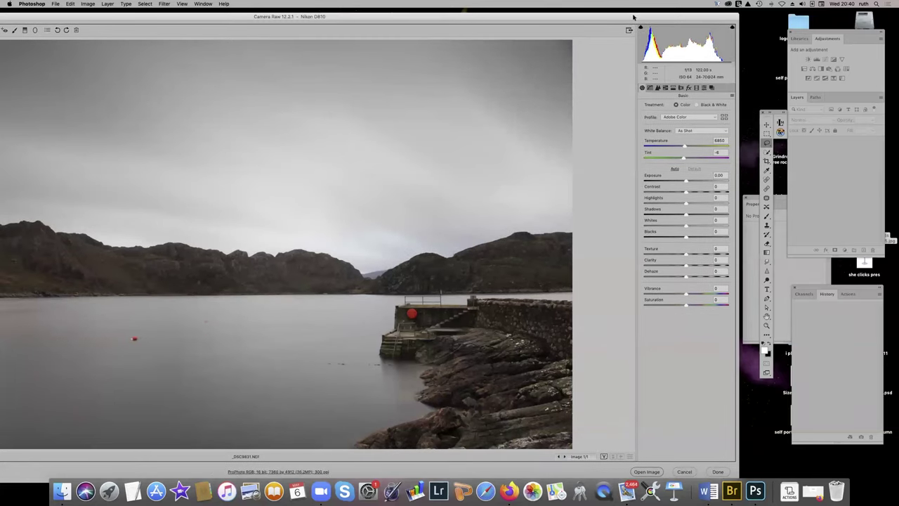
drag(633, 17, 633, 16)
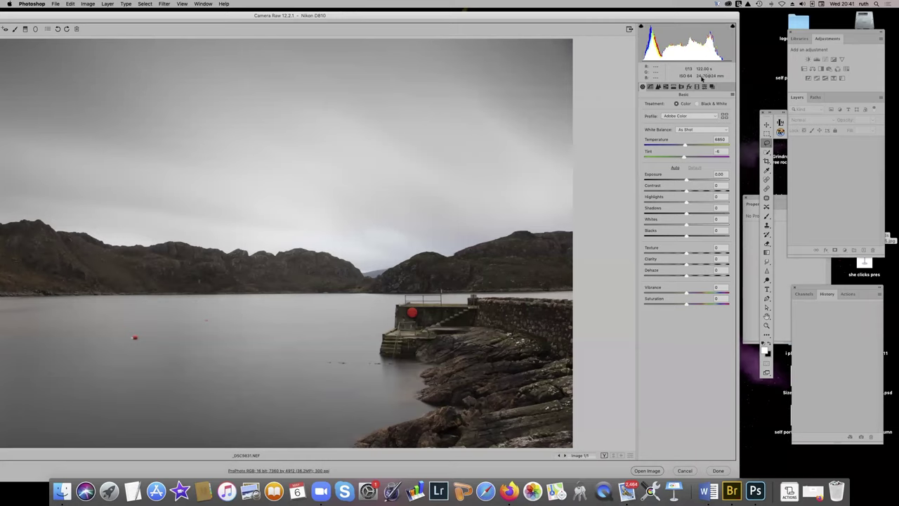
double_click(535, 15)
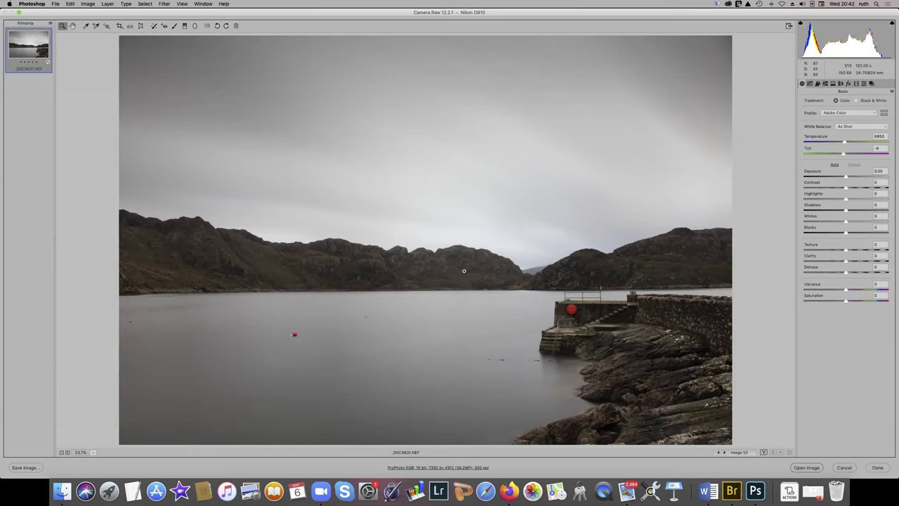
- With Visualize Spots on, heal the sky dust spot near the picture's right edge and place its source in the sky above it
click(154, 27)
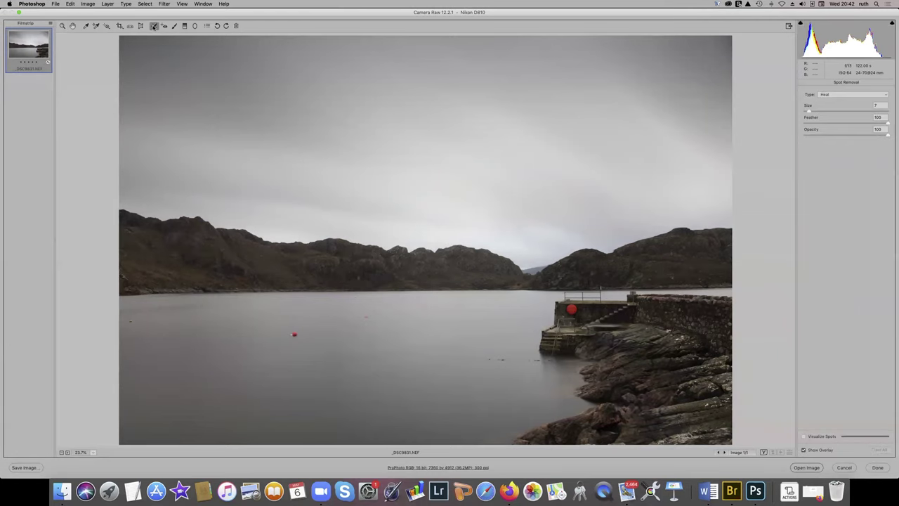
click(804, 437)
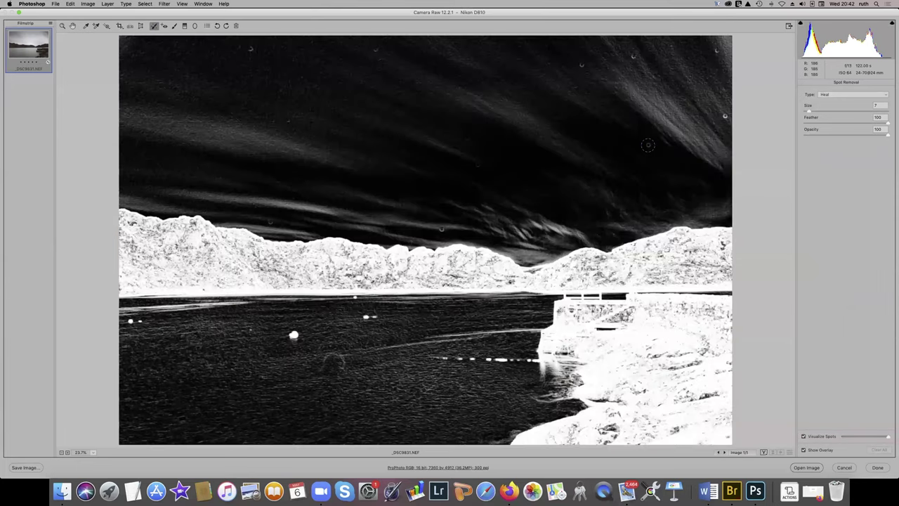
click(725, 117)
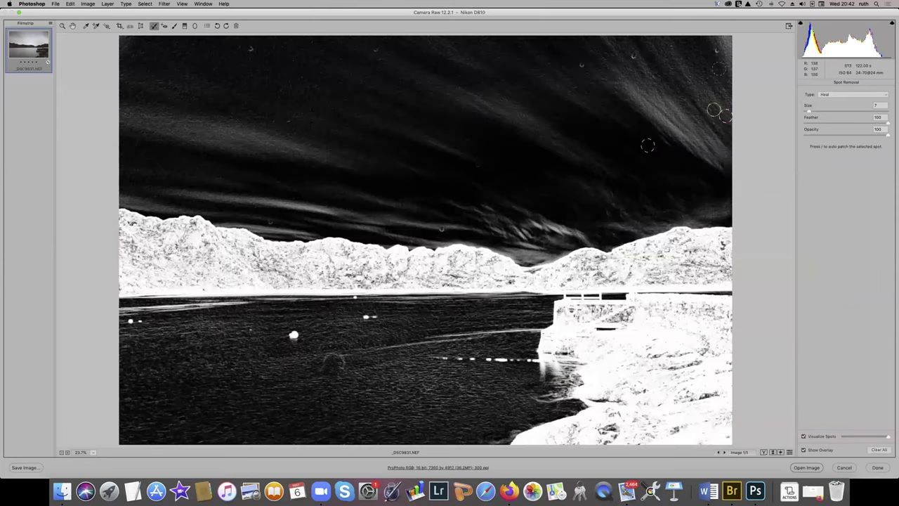
drag(713, 110, 722, 65)
- Heal the remaining dust spots across the upper, left and central sky, delete the unwanted central heal, and leave spot removal
click(377, 50)
click(288, 122)
click(251, 51)
click(272, 221)
click(478, 163)
click(468, 138)
key(Delete)
key(z)
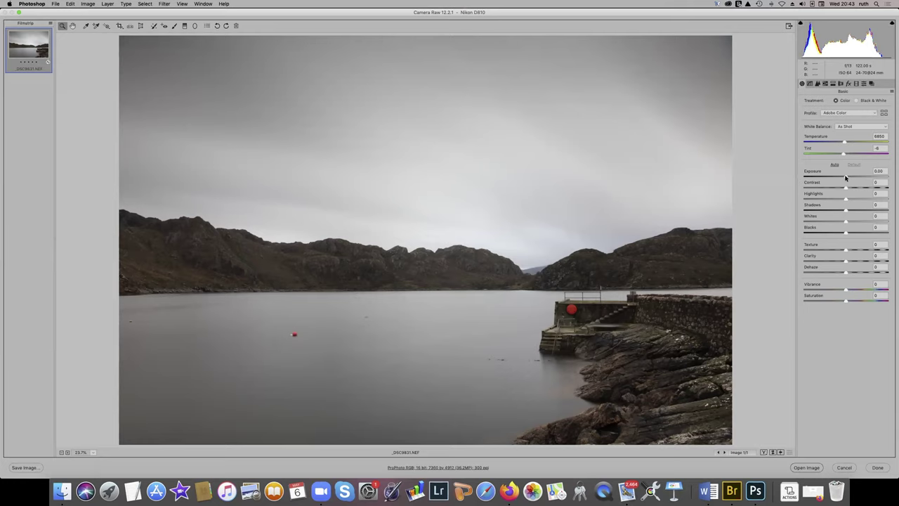
- Set Exposure to +0.25, and try Contrast at +62 before resetting it to 0
drag(845, 177, 847, 177)
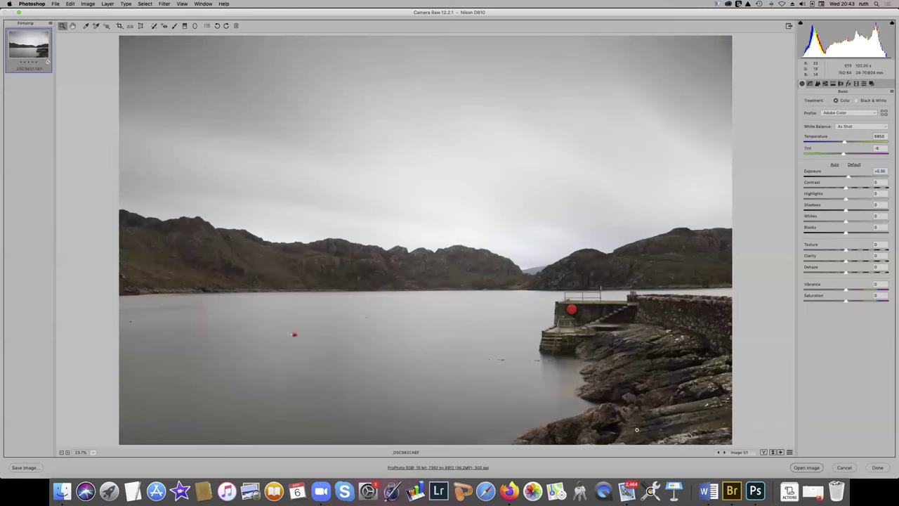
double_click(847, 177)
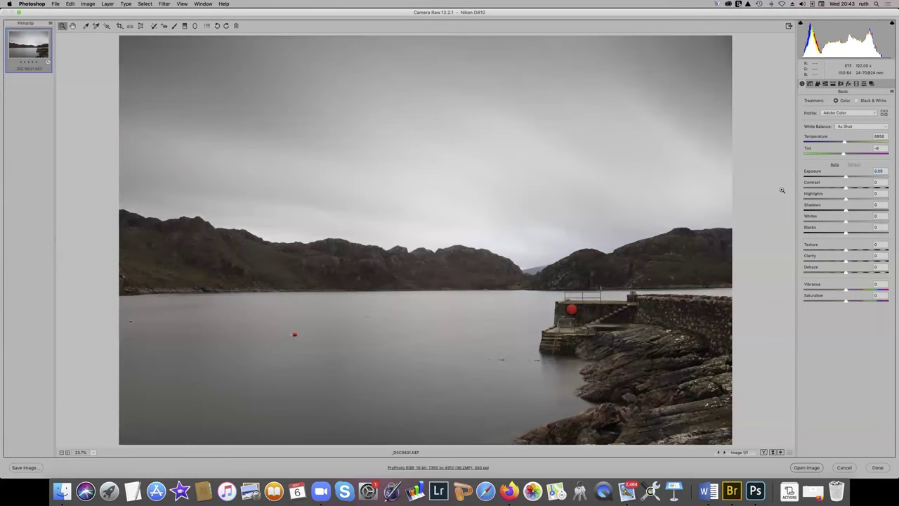
drag(847, 177, 848, 178)
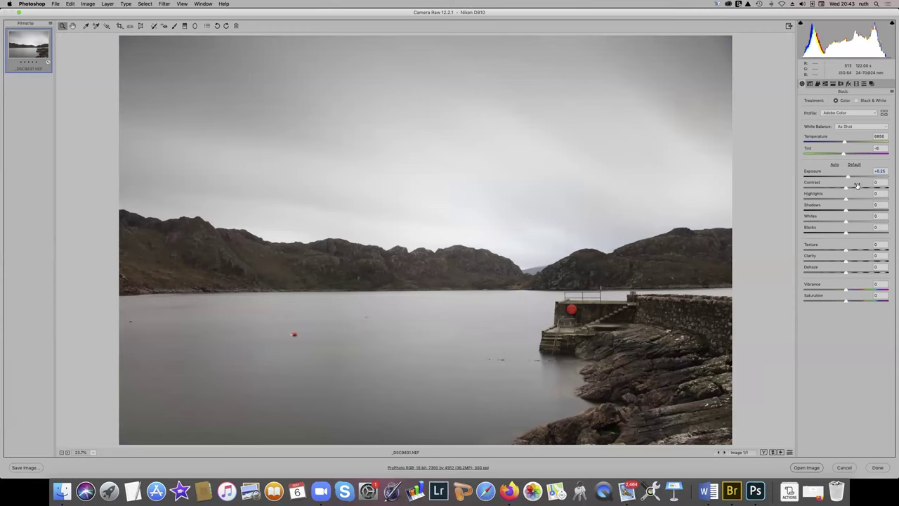
drag(845, 188, 872, 189)
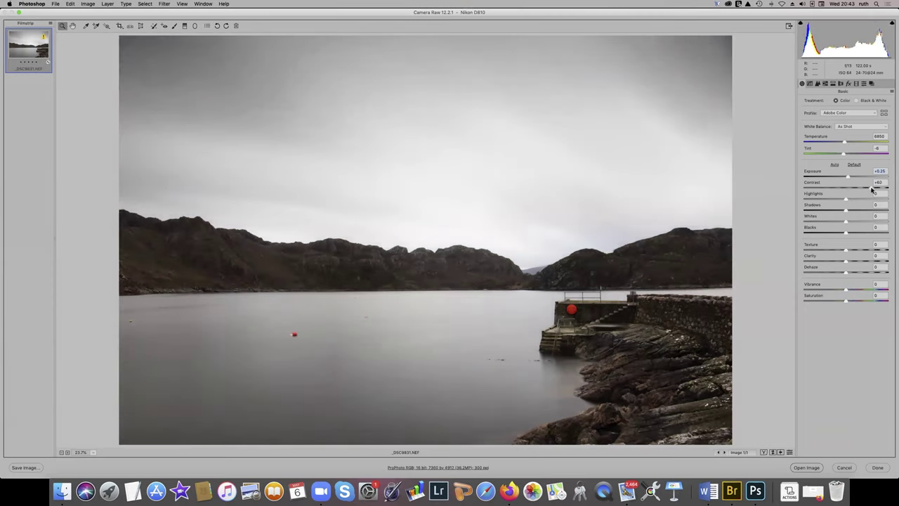
double_click(871, 188)
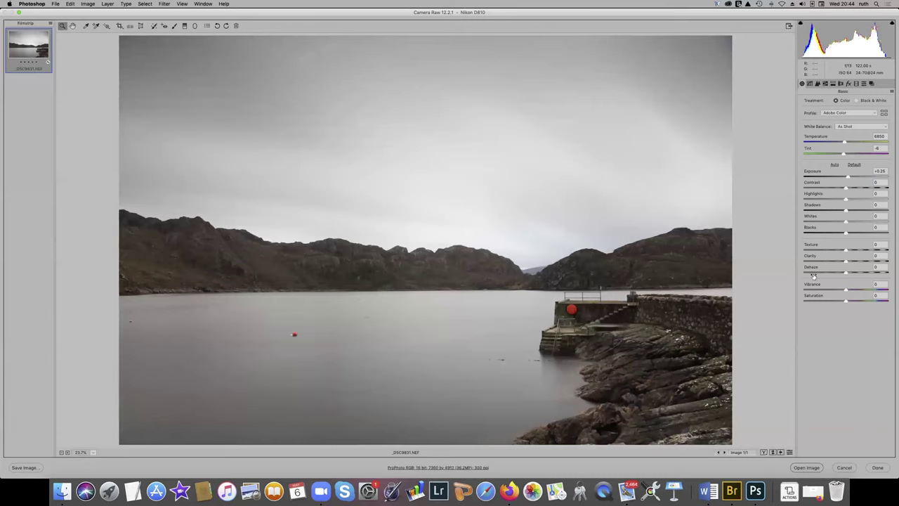
- Set Whites to +38, using the clipping preview to check the highlights
alt+click(845, 223)
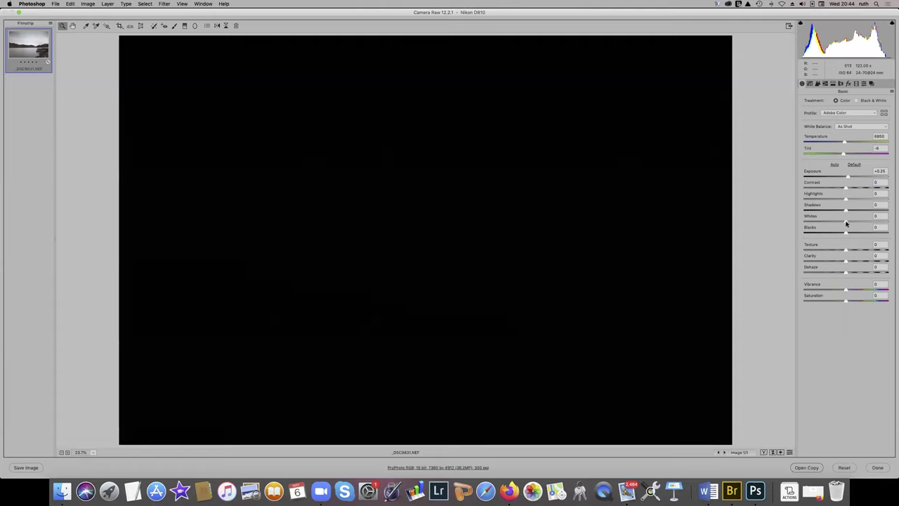
drag(846, 224, 868, 223)
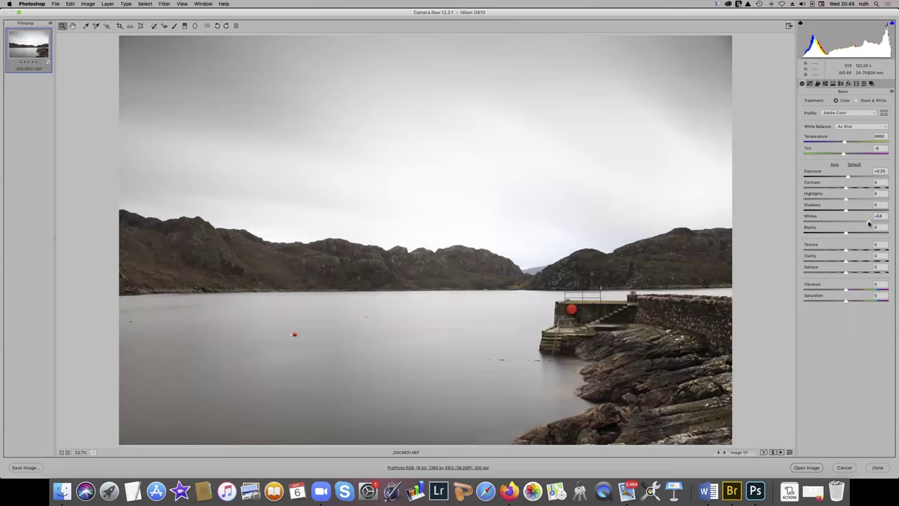
drag(868, 222, 863, 223)
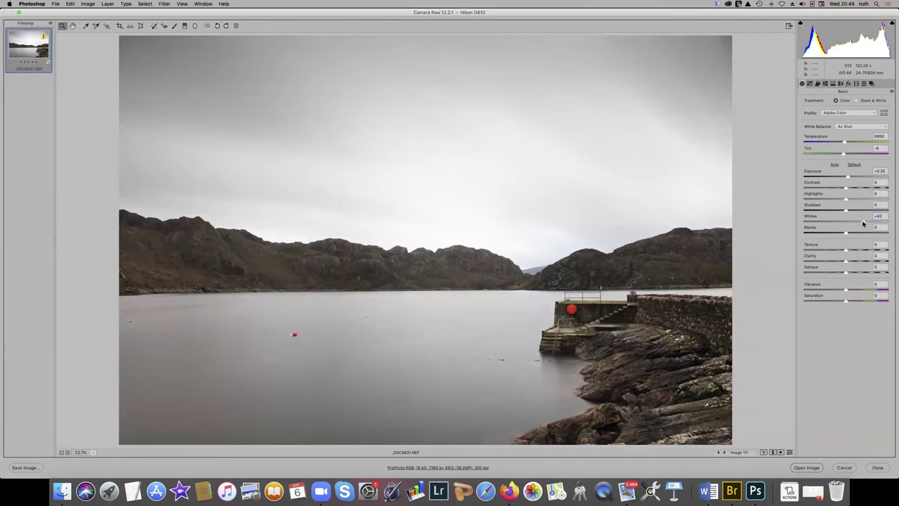
alt+drag(863, 222, 862, 224)
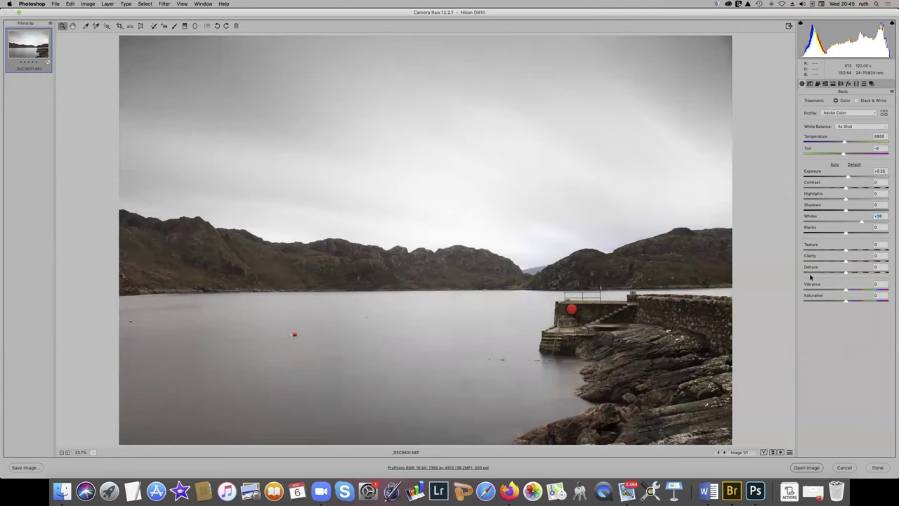
- Set Blacks to +4 and Clarity to +13, and compare the picture with the default Basic settings
drag(845, 234, 848, 234)
key(alt)
drag(845, 262, 851, 263)
click(790, 453)
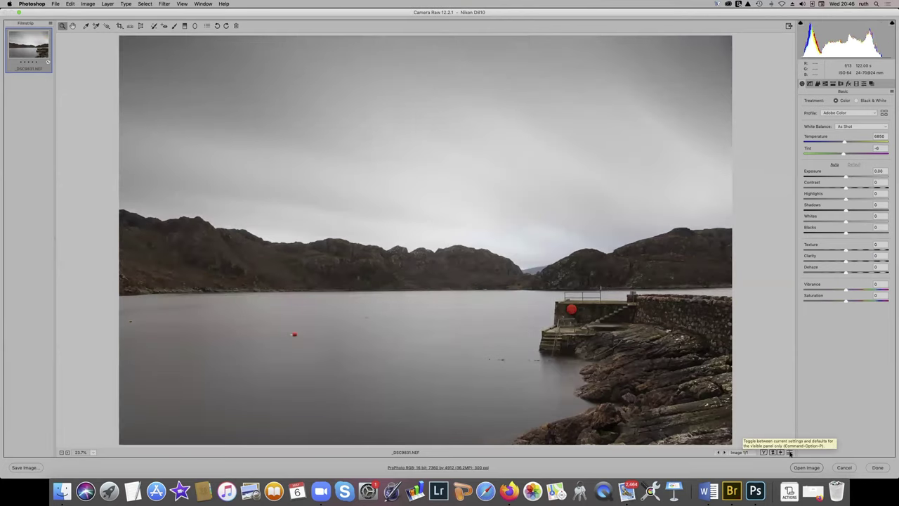
click(790, 453)
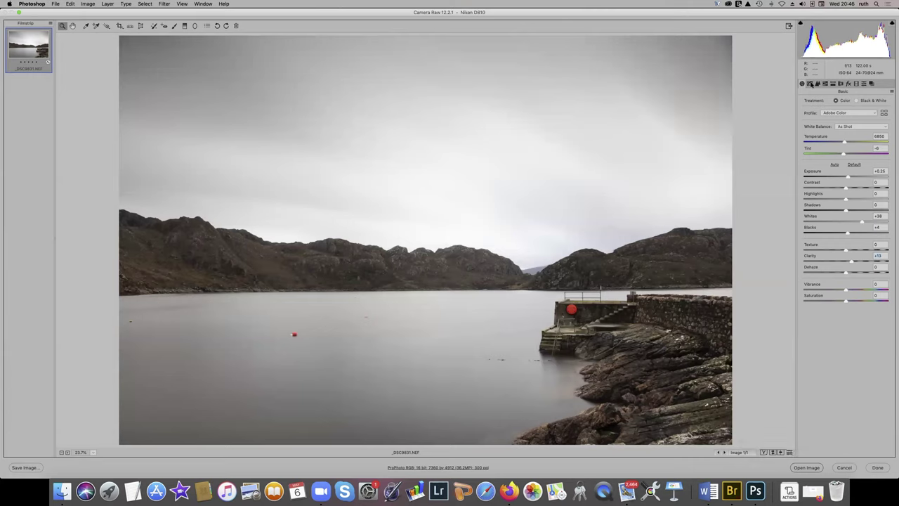
- Shape the RGB point curve: lower the midtones from input 135 to 123, anchor the highlights, and set a shadow point at 52 to 46
click(811, 83)
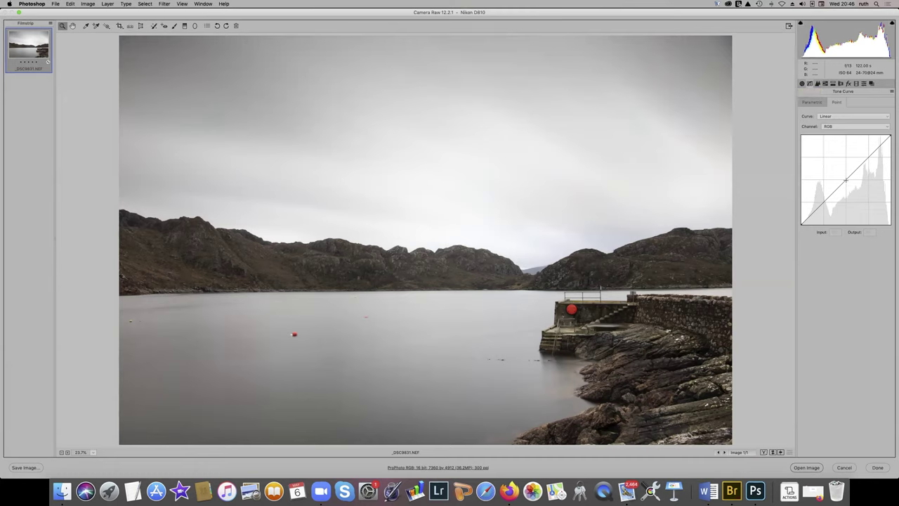
drag(845, 179, 848, 184)
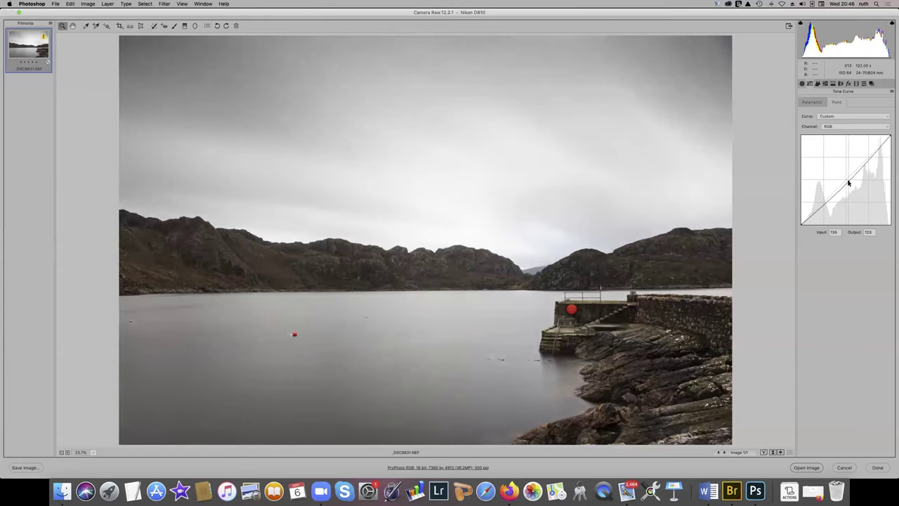
click(868, 157)
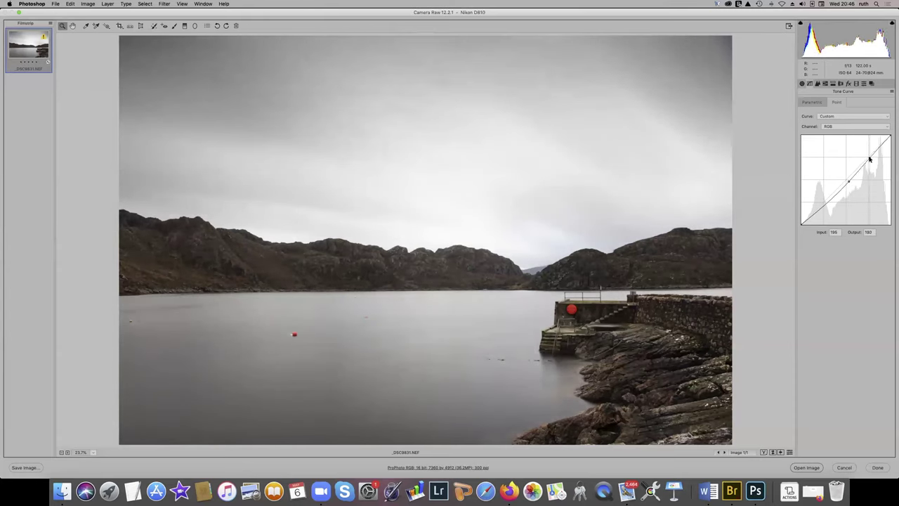
drag(868, 158, 869, 158)
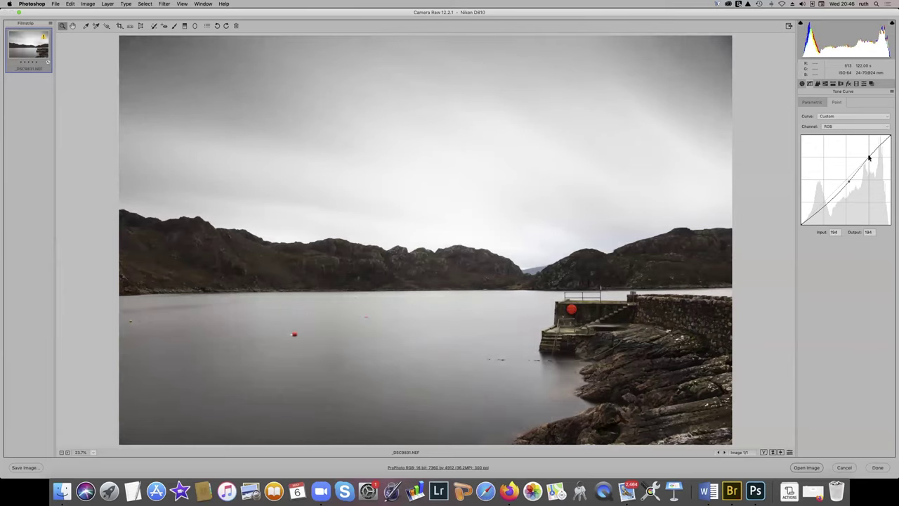
key(Up)
click(818, 209)
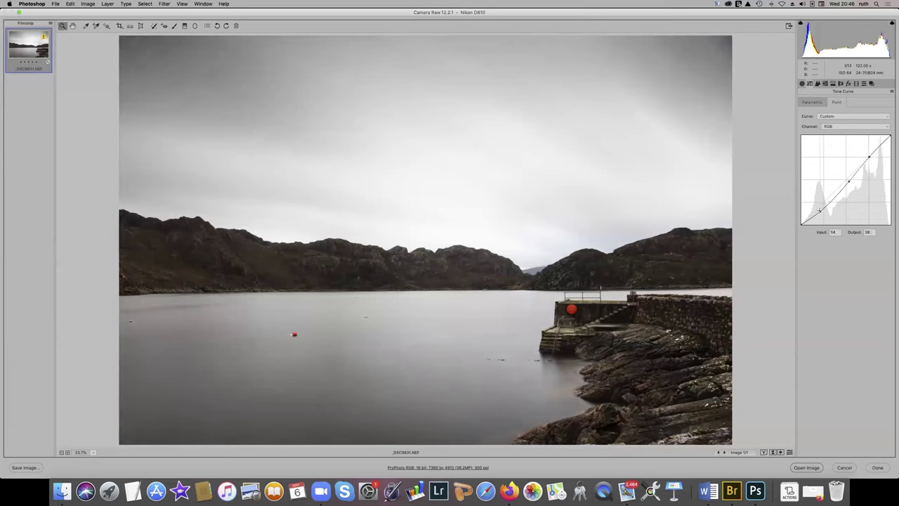
drag(819, 211, 819, 209)
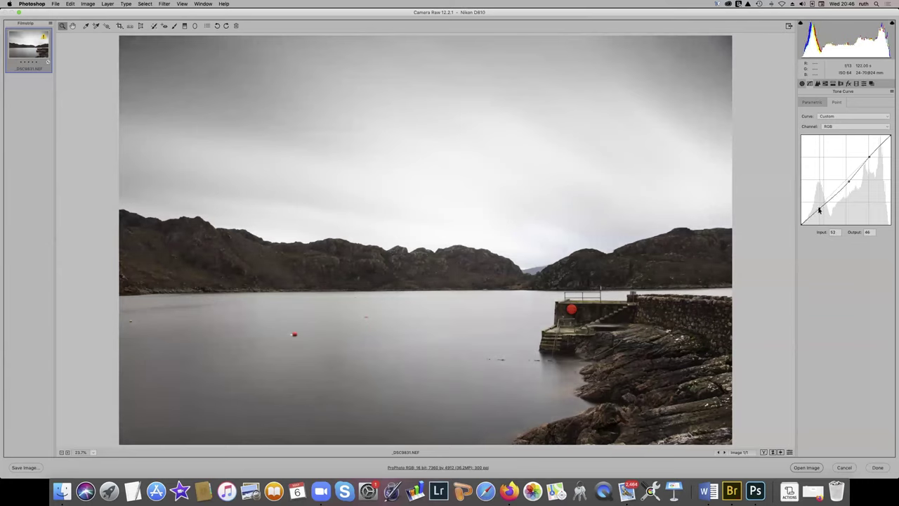
click(801, 84)
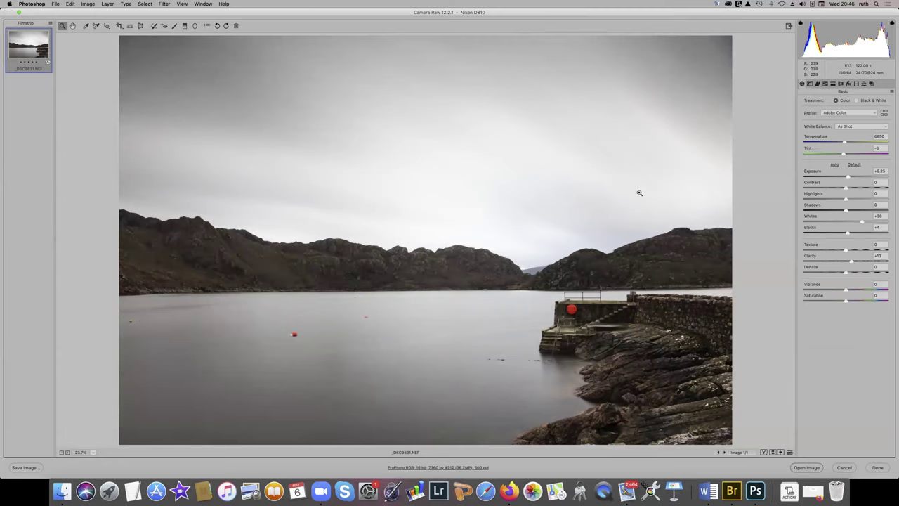
- Paint an Adjustment Brush mask over the whole sky with reset local settings and a larger brush, and erase the overlap on the hills
click(174, 27)
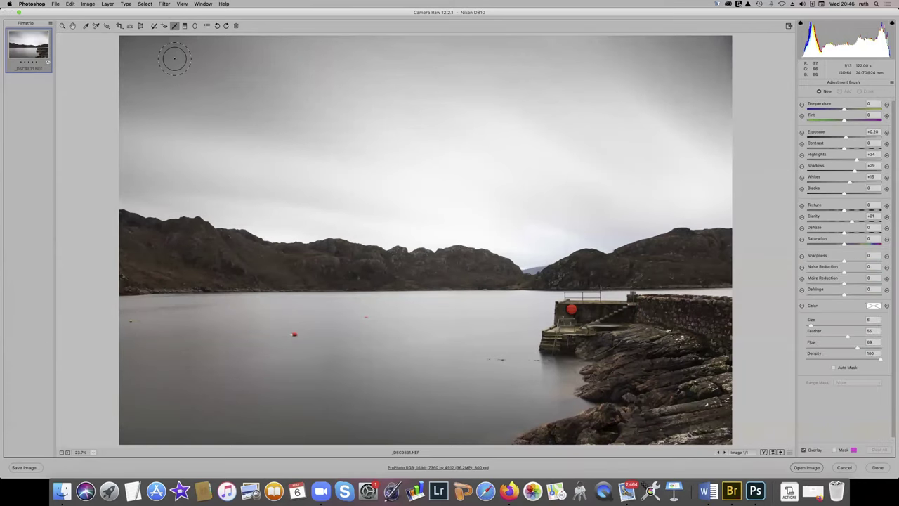
key(bracketright)
key(bracketright)
key(bracketright)
key(bracketright)
click(888, 83)
click(874, 100)
drag(685, 47, 92, 44)
mouse_move(18, 60)
mouse_down()
mouse_move(337, 81)
mouse_move(40, 96)
mouse_move(713, 95)
mouse_move(607, 127)
mouse_move(706, 134)
mouse_move(342, 127)
mouse_move(100, 140)
mouse_move(159, 152)
mouse_move(159, 170)
mouse_move(146, 173)
mouse_move(160, 183)
mouse_move(497, 208)
mouse_move(548, 222)
mouse_move(738, 197)
mouse_move(477, 164)
mouse_move(673, 175)
mouse_move(589, 215)
mouse_move(511, 225)
mouse_move(319, 210)
mouse_move(188, 170)
mouse_up()
drag(127, 166, 735, 64)
click(861, 92)
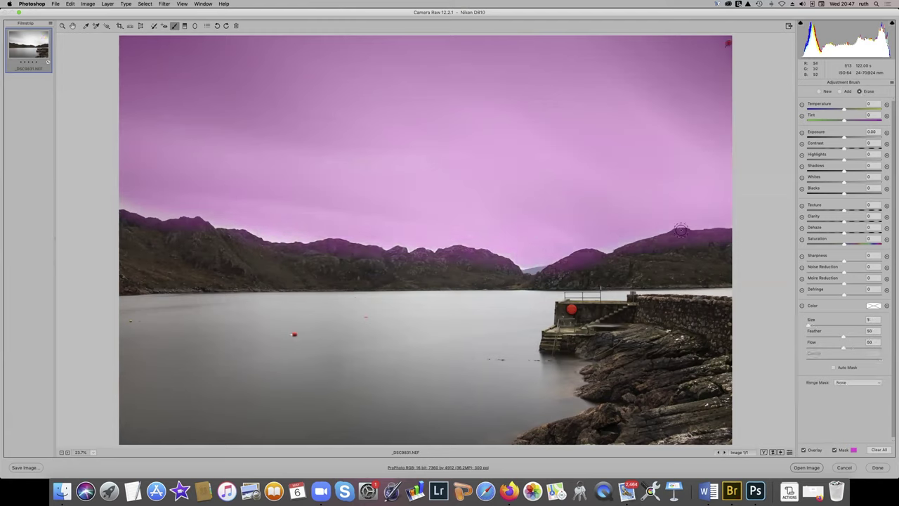
mouse_move(692, 237)
mouse_down()
mouse_move(548, 272)
mouse_move(460, 256)
mouse_move(275, 250)
mouse_move(197, 225)
mouse_move(114, 214)
mouse_up()
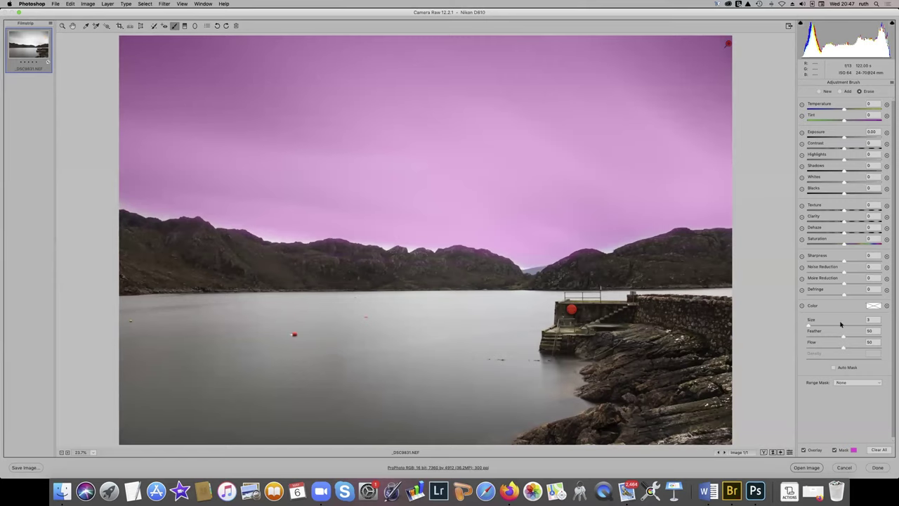
- Hide the mask overlay and set the sky adjustment's Exposure to -0.55 and Highlights to -40
click(834, 451)
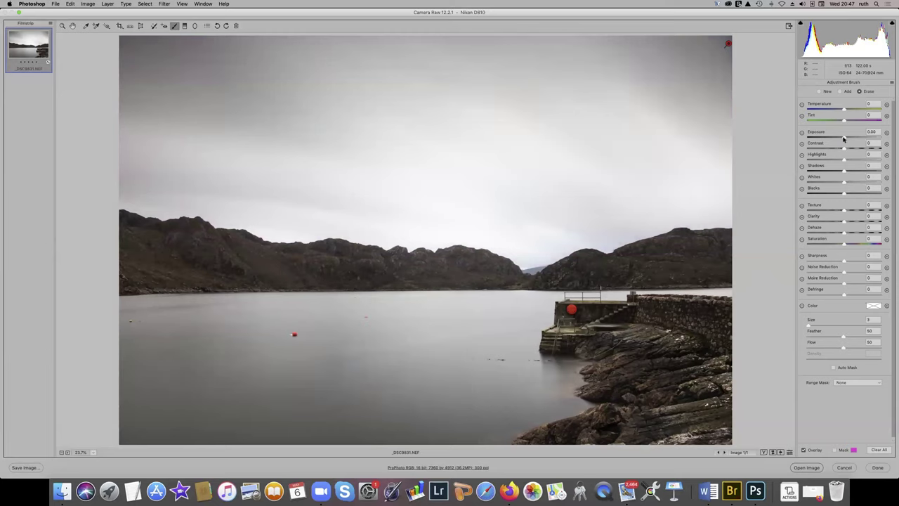
drag(843, 138, 838, 138)
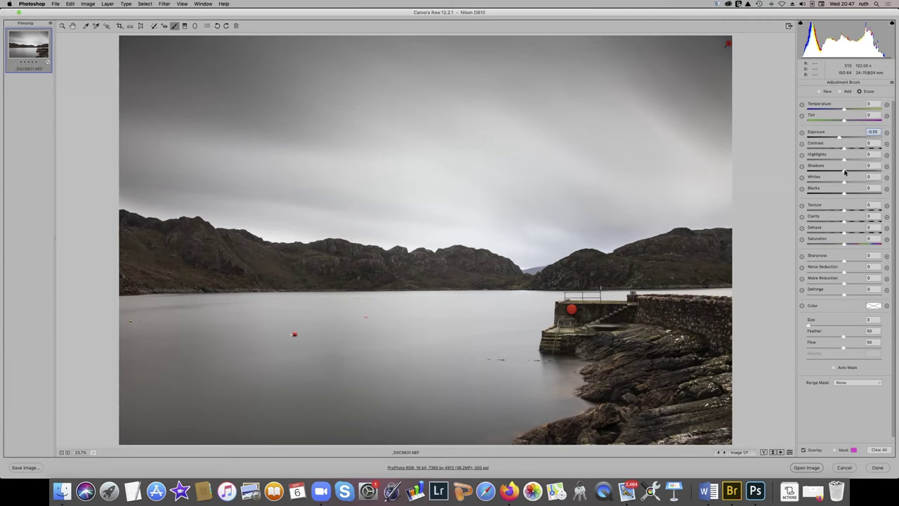
drag(844, 160, 829, 160)
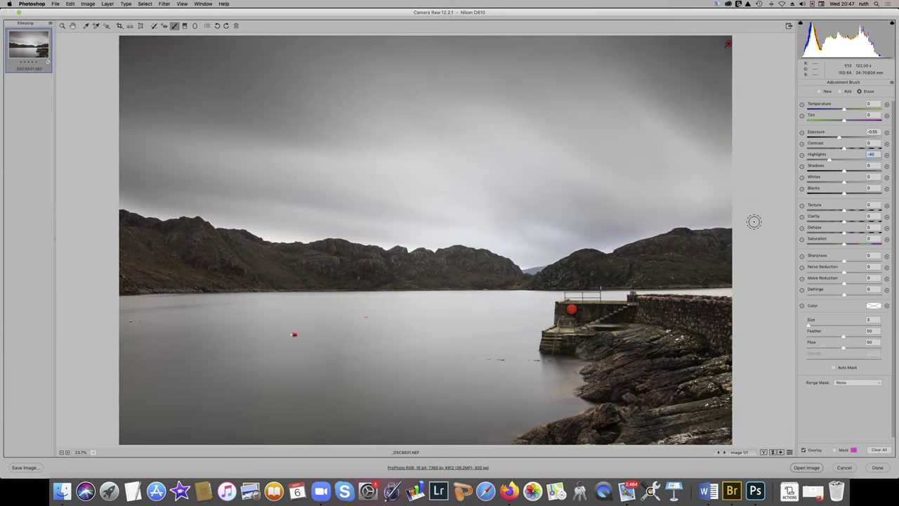
- Start a new brush adjustment with reset local settings and paint its mask over both upper sky corners with the overlay shown
click(819, 92)
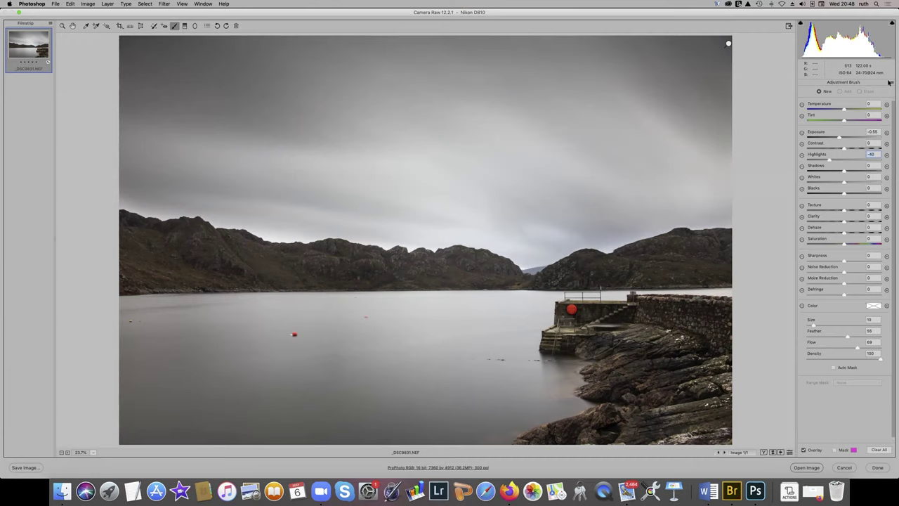
click(889, 82)
click(877, 100)
mouse_move(714, 40)
mouse_down()
mouse_move(732, 44)
mouse_move(662, 44)
mouse_move(722, 58)
mouse_up()
click(833, 450)
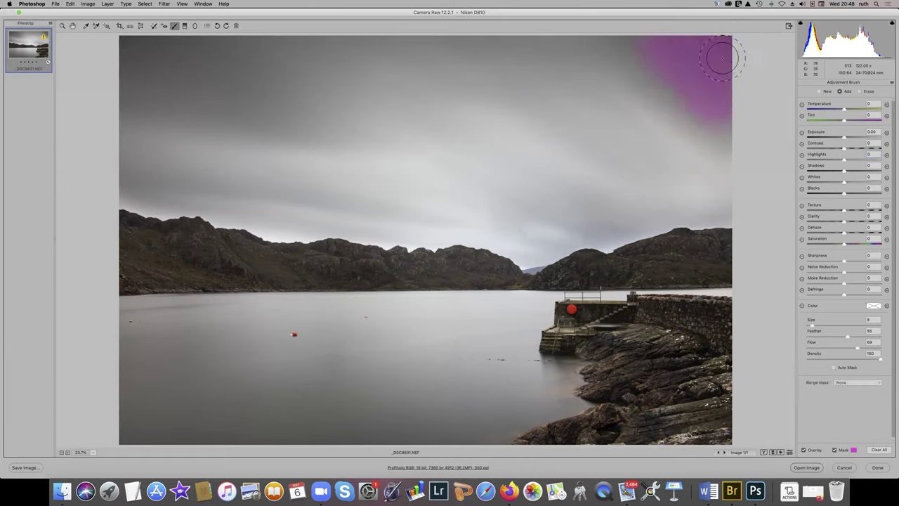
mouse_move(144, 44)
mouse_down()
mouse_move(117, 61)
mouse_move(198, 43)
mouse_move(172, 64)
mouse_up()
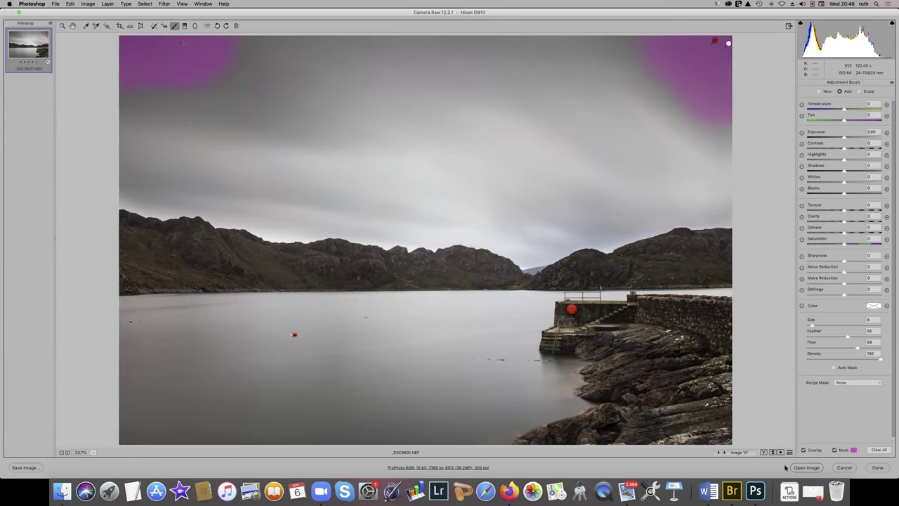
- Hide the mask overlay and set the upper sky corners' adjustment to Highlights +9 and Shadows +13
click(834, 449)
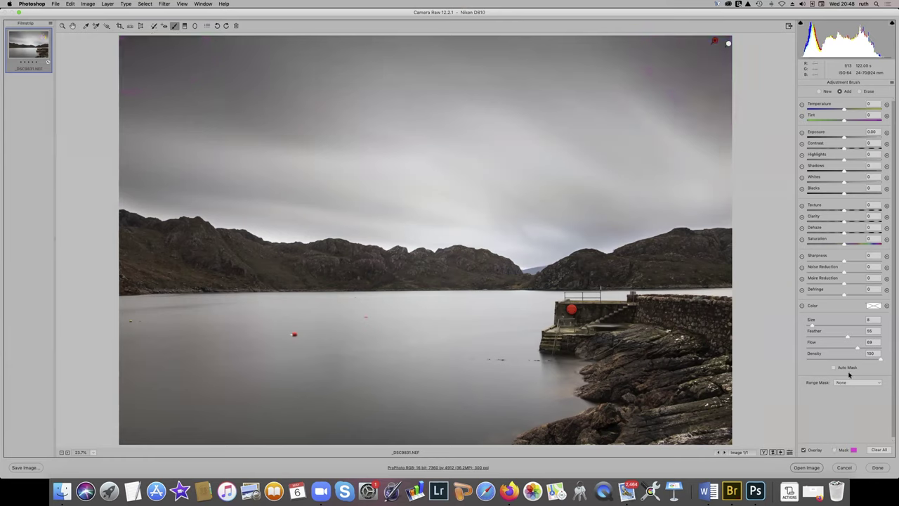
drag(845, 139, 845, 139)
double_click(845, 138)
drag(845, 160, 850, 172)
click(789, 452)
key(super+z)
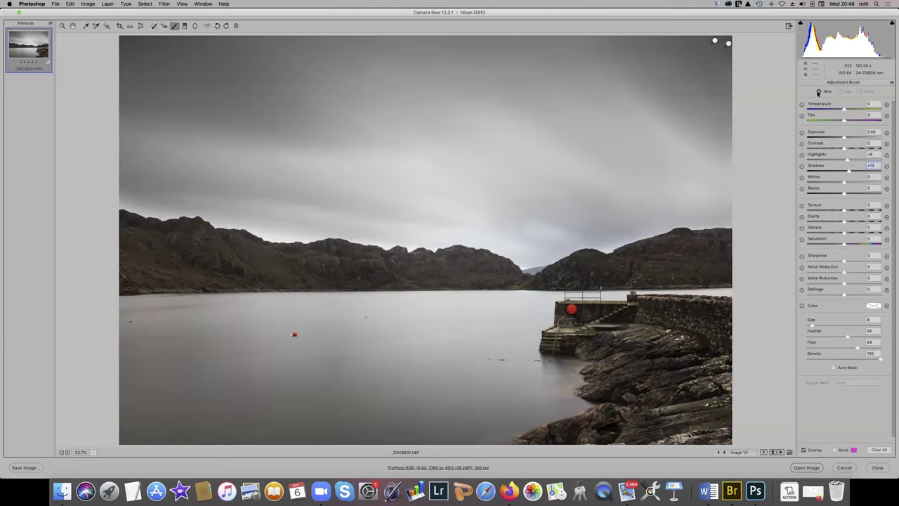
- Start a new brush adjustment with reset local settings and paint its mask over the jetty and foreground rocks with the overlay shown
click(889, 83)
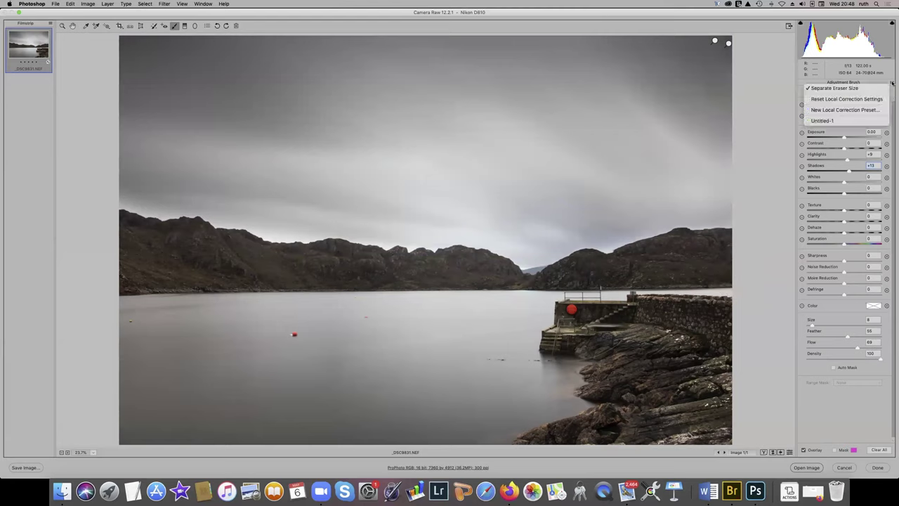
click(846, 100)
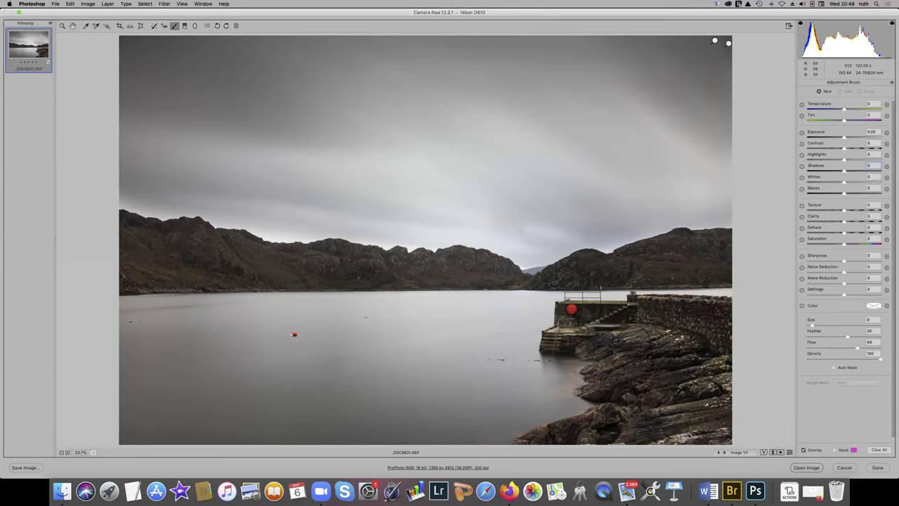
click(634, 333)
click(835, 450)
mouse_move(663, 354)
mouse_down()
mouse_move(679, 377)
mouse_move(643, 387)
mouse_move(630, 408)
mouse_move(632, 424)
mouse_move(693, 417)
mouse_move(711, 356)
mouse_move(695, 326)
mouse_move(587, 320)
mouse_move(622, 331)
mouse_move(665, 405)
mouse_move(641, 432)
mouse_move(572, 445)
mouse_up()
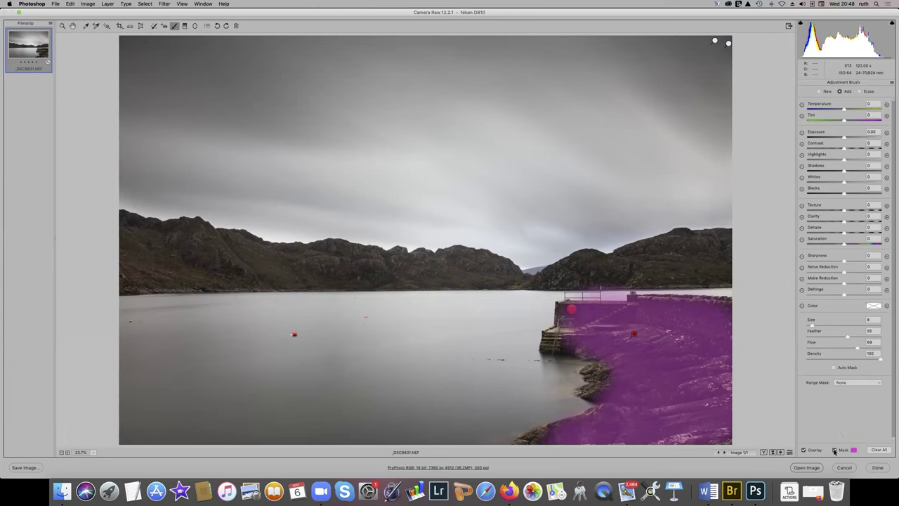
- Hide the mask overlay and set the jetty and rocks adjustment to Shadows +42 and Clarity +29
click(834, 450)
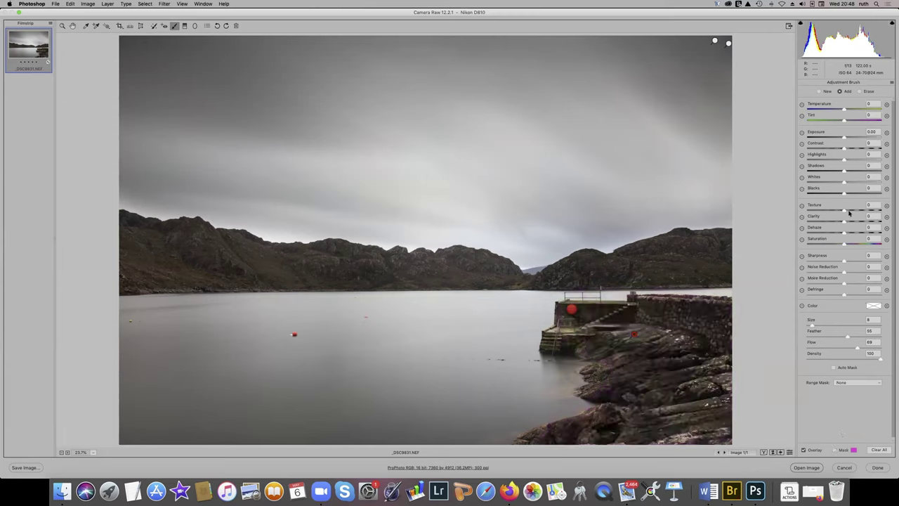
drag(844, 172, 860, 173)
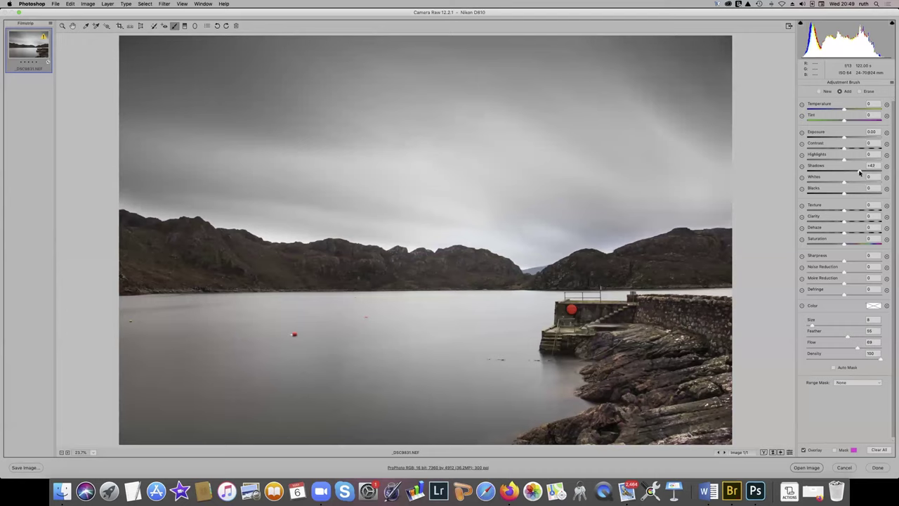
drag(845, 222, 854, 222)
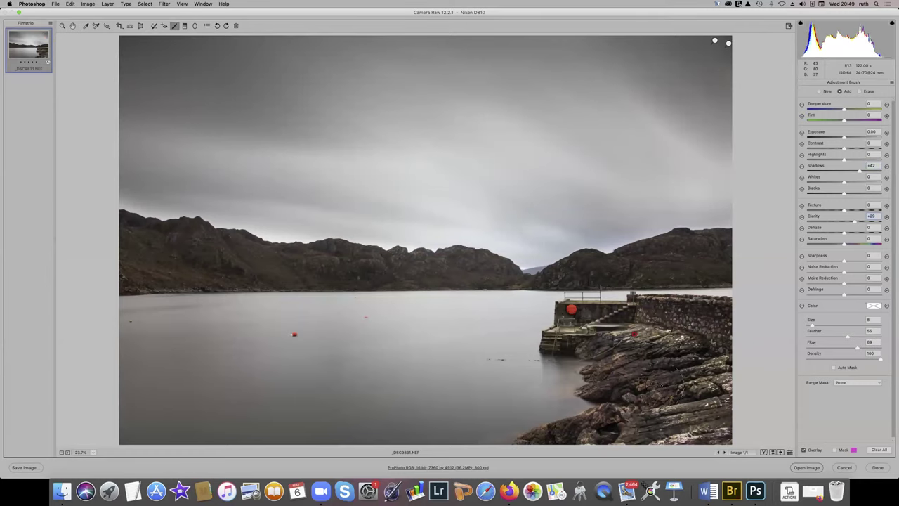
- Examine the photo enlarged and as a small thumbnail to judge its overall tonal balance
click(67, 453)
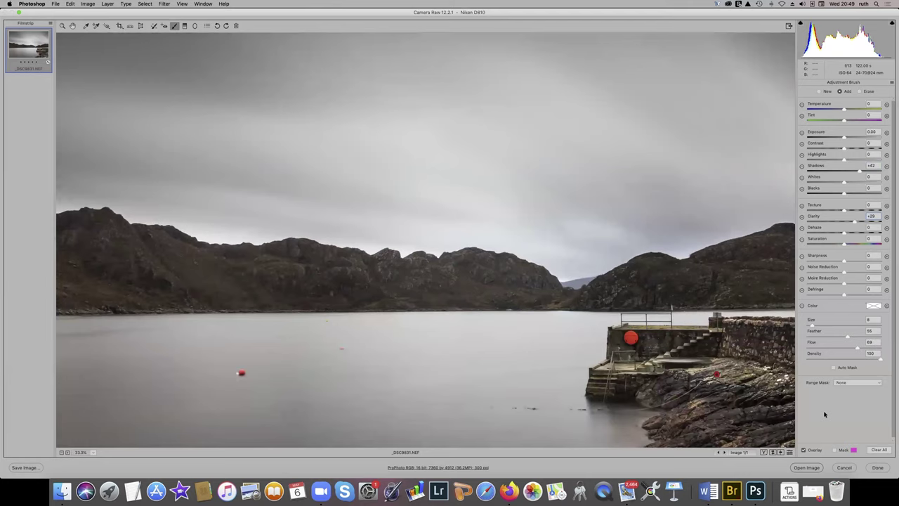
scroll(824, 414, down, 1)
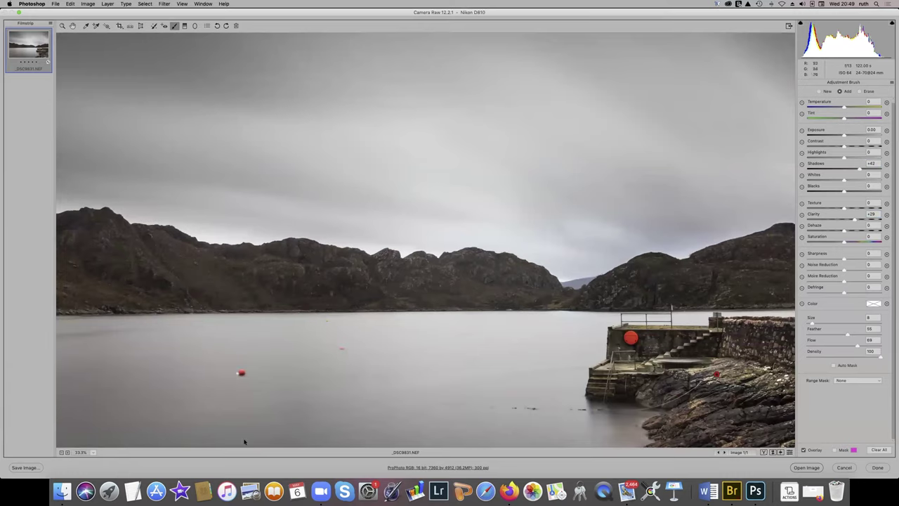
click(61, 452)
click(61, 452)
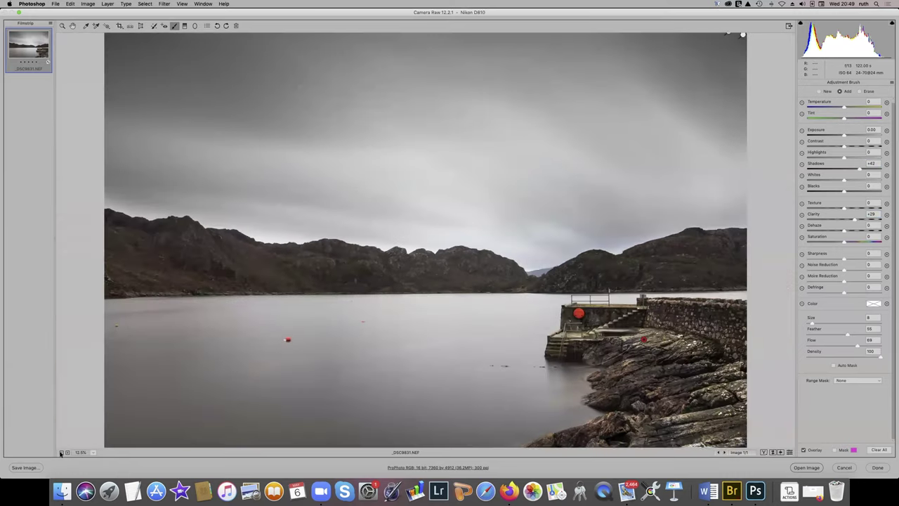
click(61, 452)
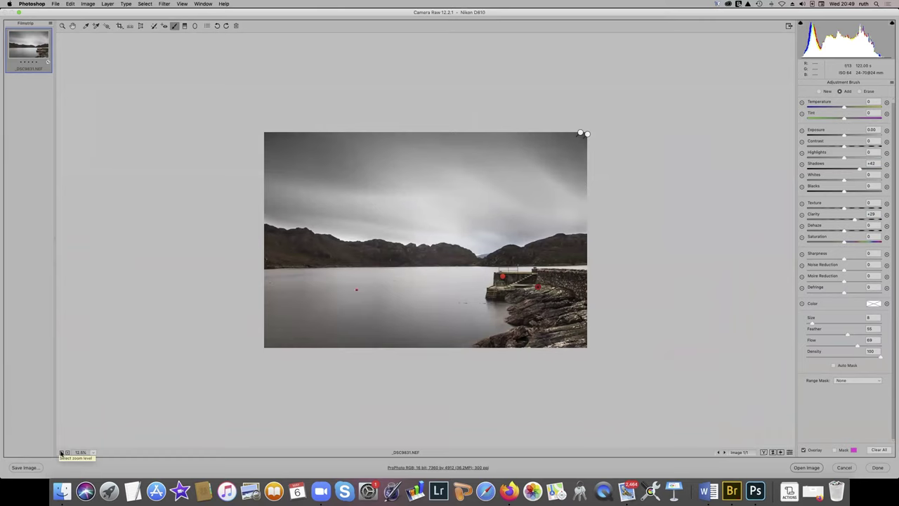
click(61, 452)
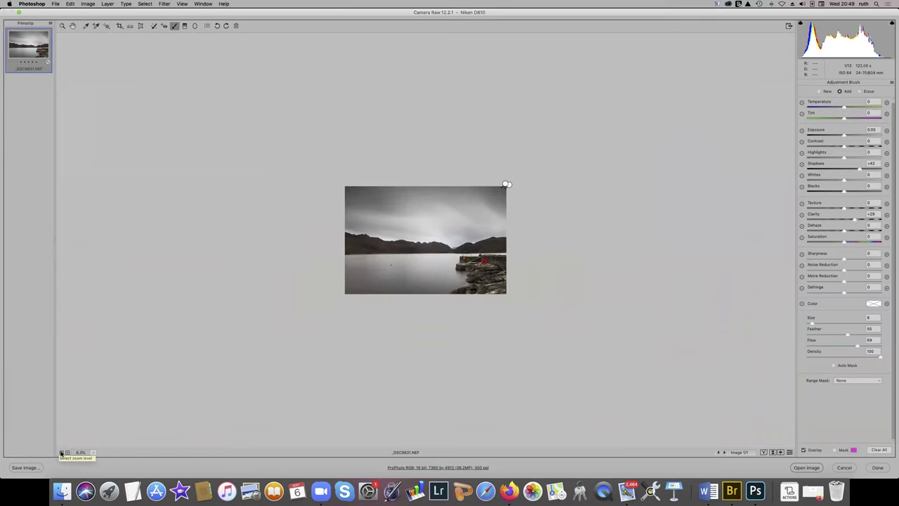
click(61, 452)
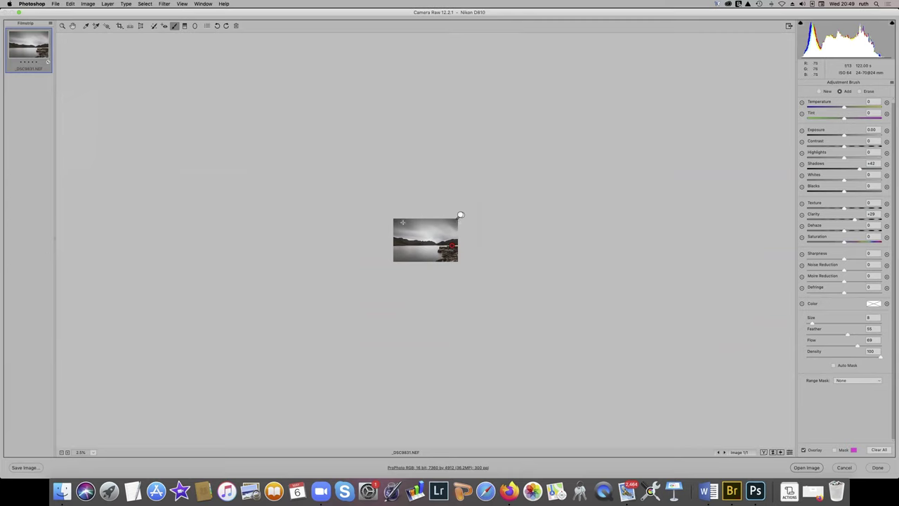
click(67, 452)
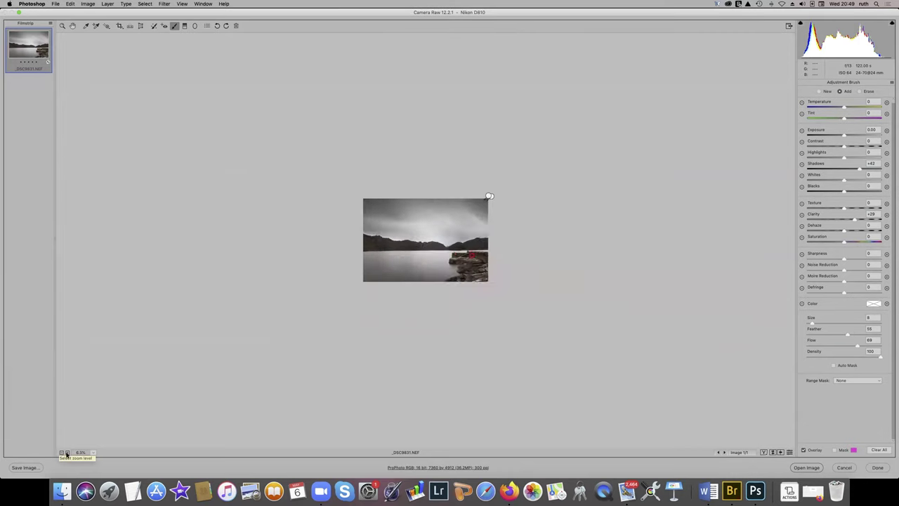
click(68, 452)
click(68, 452)
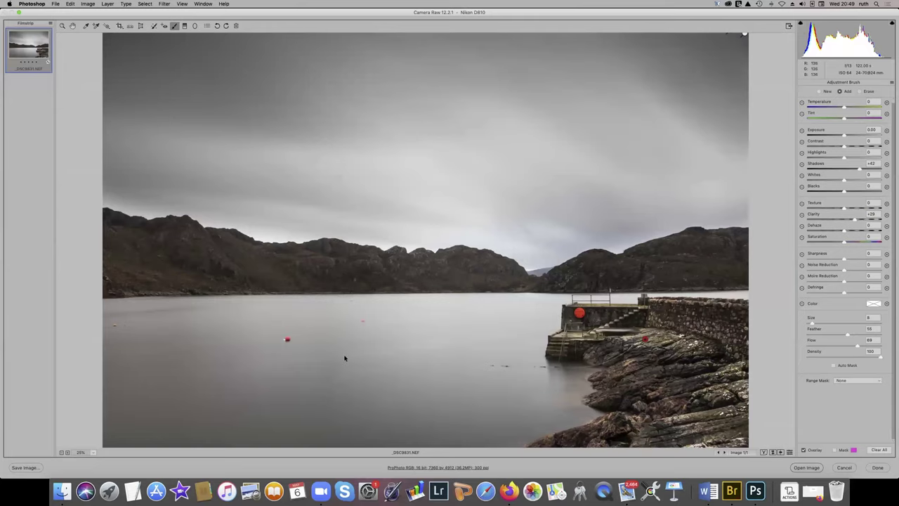
click(62, 452)
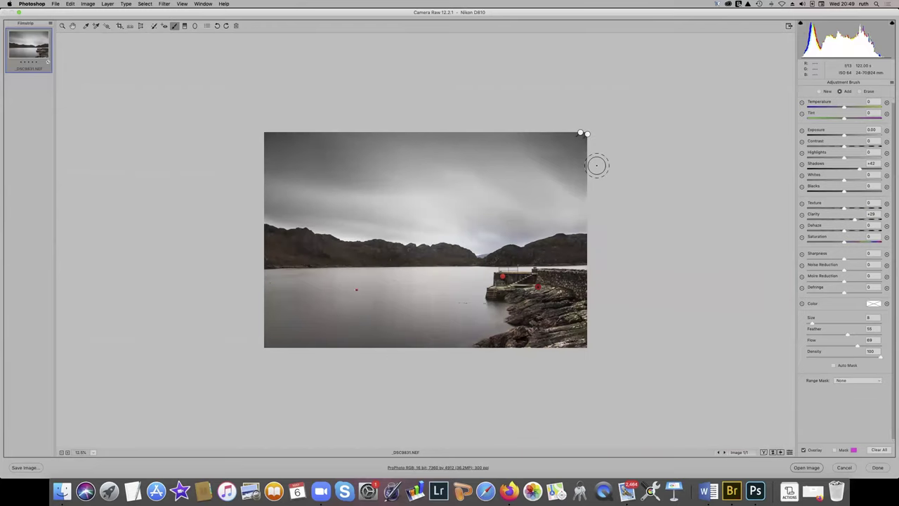
- Start a new brush adjustment with reset local settings and paint its mask over the hills on both sides with the overlay shown
click(819, 92)
click(889, 84)
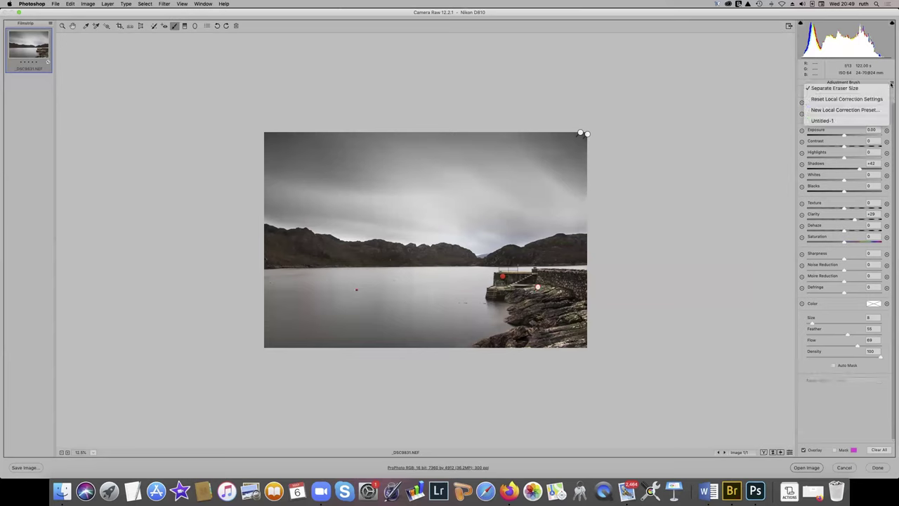
click(843, 100)
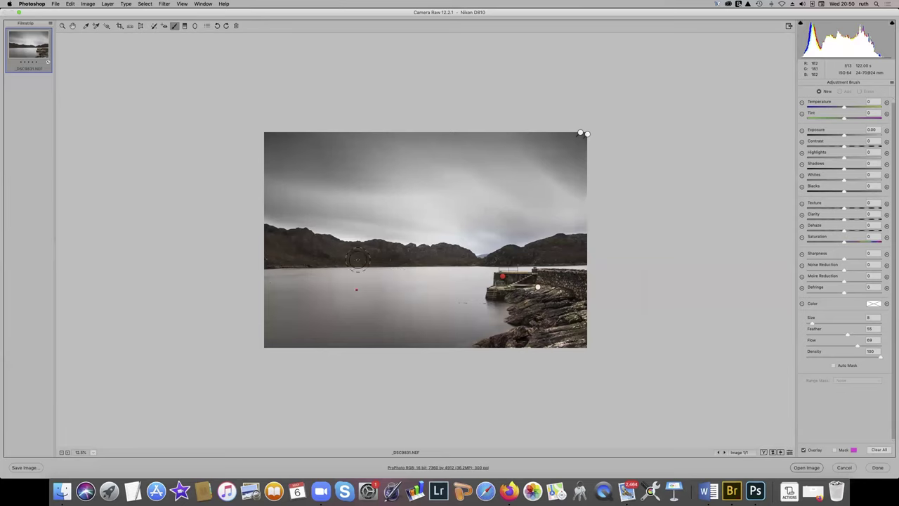
click(68, 453)
click(68, 452)
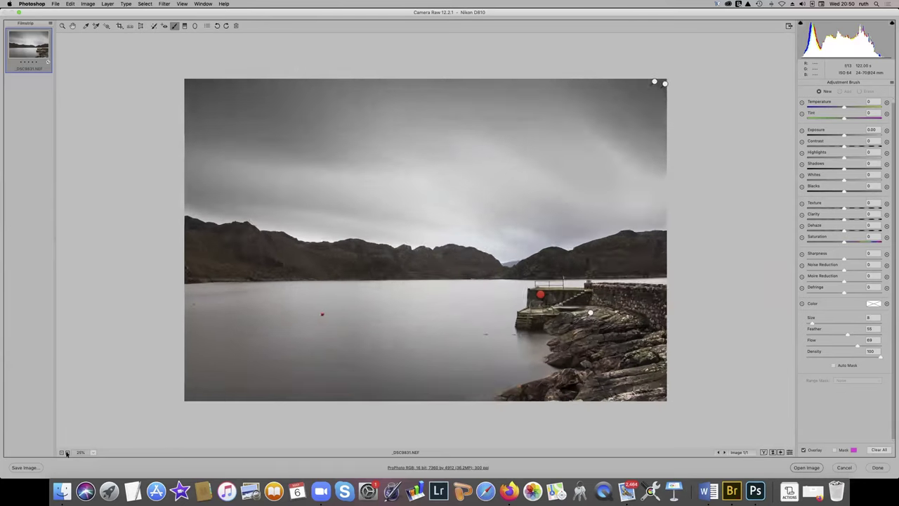
click(132, 246)
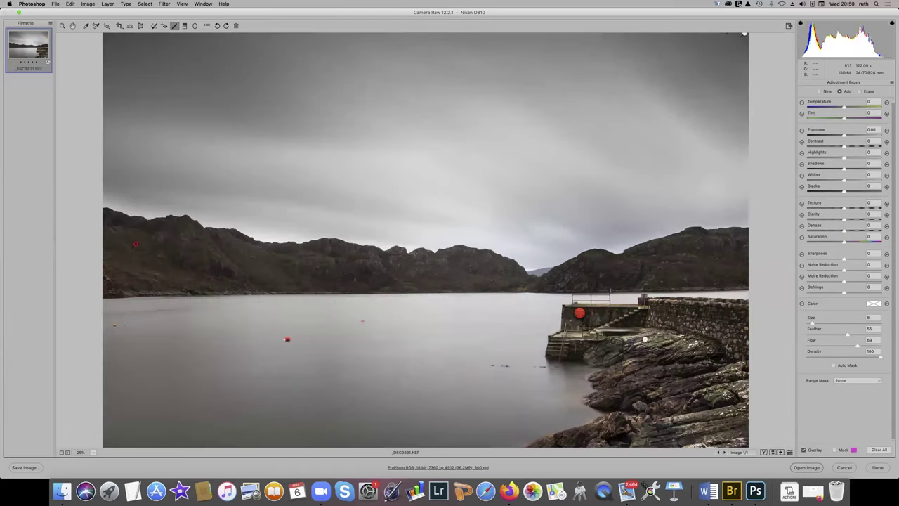
click(834, 451)
drag(216, 263, 509, 267)
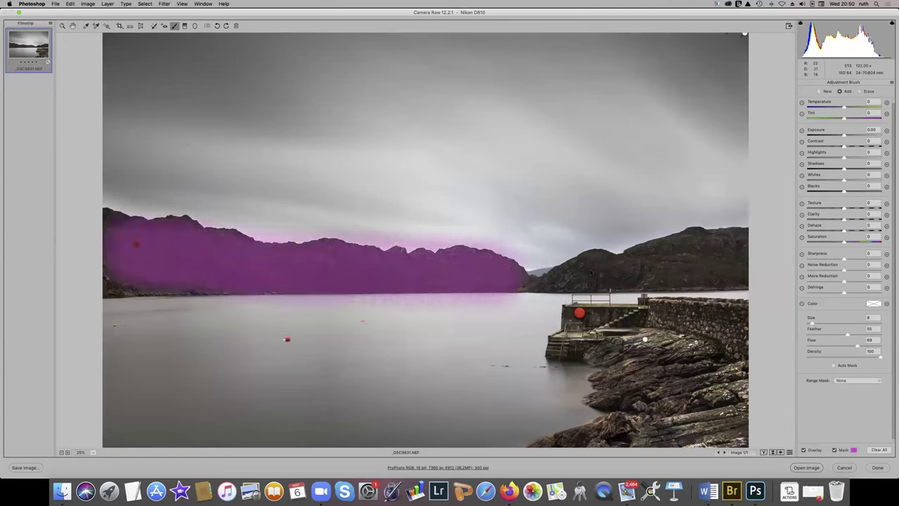
drag(591, 273, 744, 260)
- Erase the hill mask's spill into the sky along the ridgeline
click(858, 92)
mouse_move(636, 240)
mouse_down()
mouse_move(582, 240)
mouse_move(608, 234)
mouse_up()
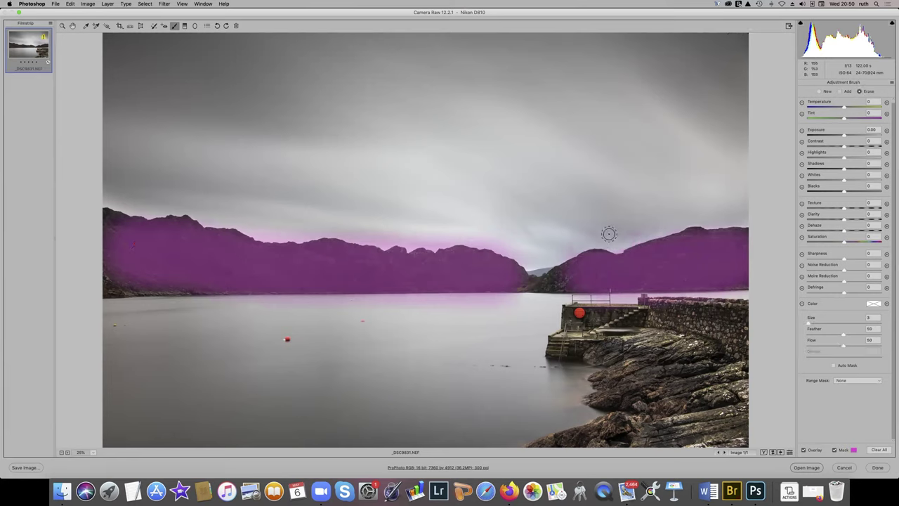
mouse_move(498, 241)
mouse_down()
mouse_move(261, 234)
mouse_move(137, 211)
mouse_up()
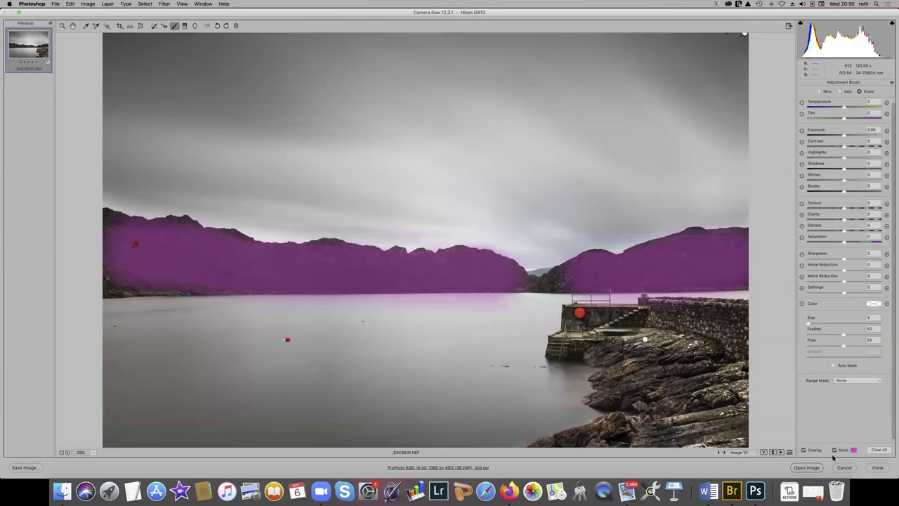
- Hide the mask overlay and set the hills adjustment to Shadows +38 and Clarity +25
click(834, 450)
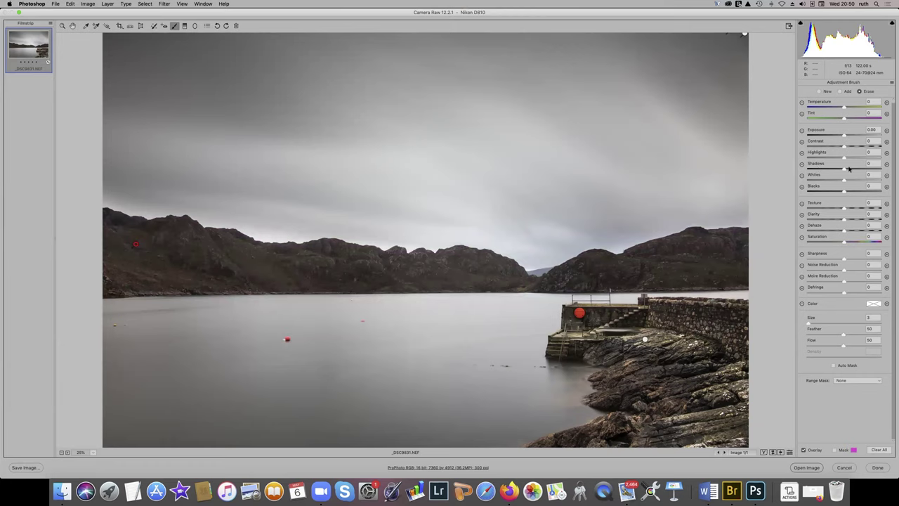
drag(843, 169, 857, 171)
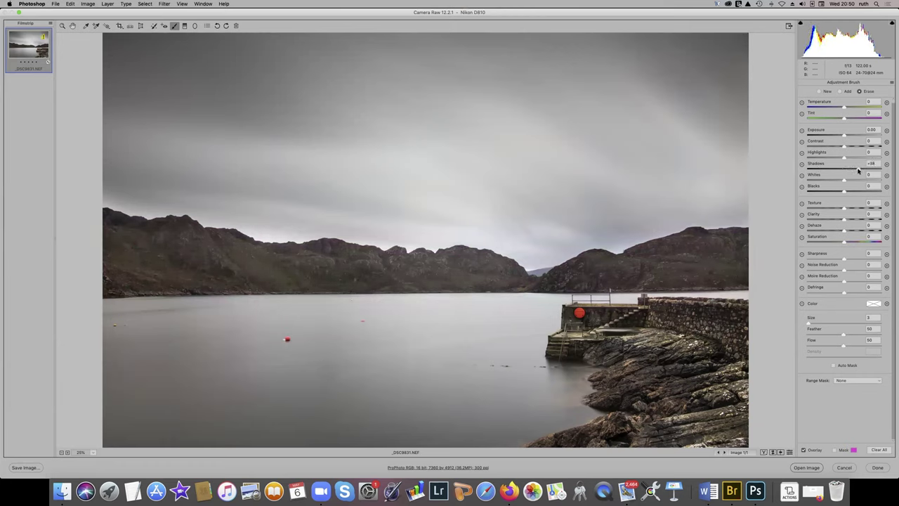
drag(844, 219, 853, 220)
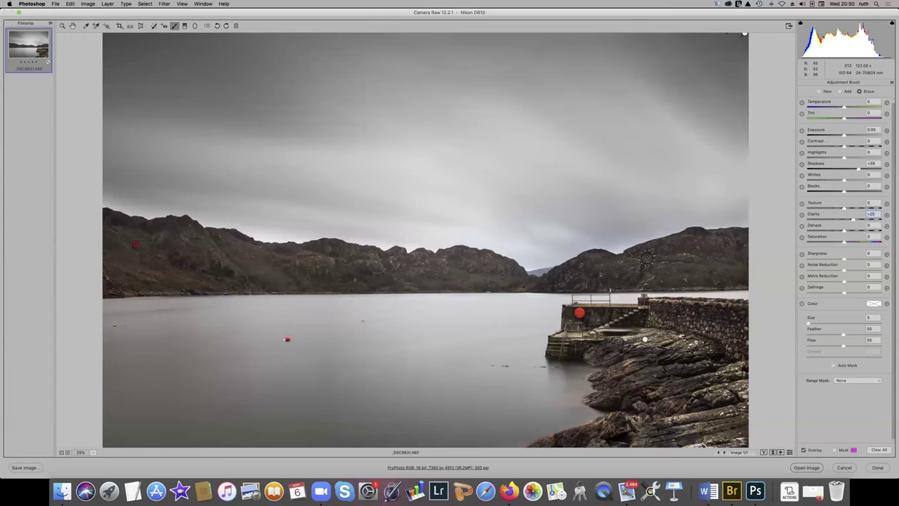
- Paint a new brush mask with reset local settings along the far shoreline, and erase its upper part to leave a thin strip
click(819, 92)
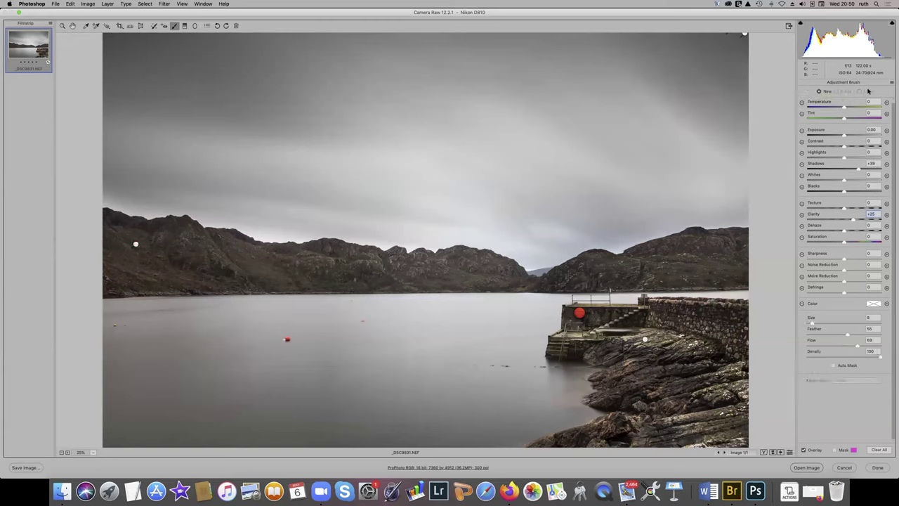
click(892, 82)
click(867, 98)
click(834, 450)
drag(106, 292, 746, 282)
click(858, 91)
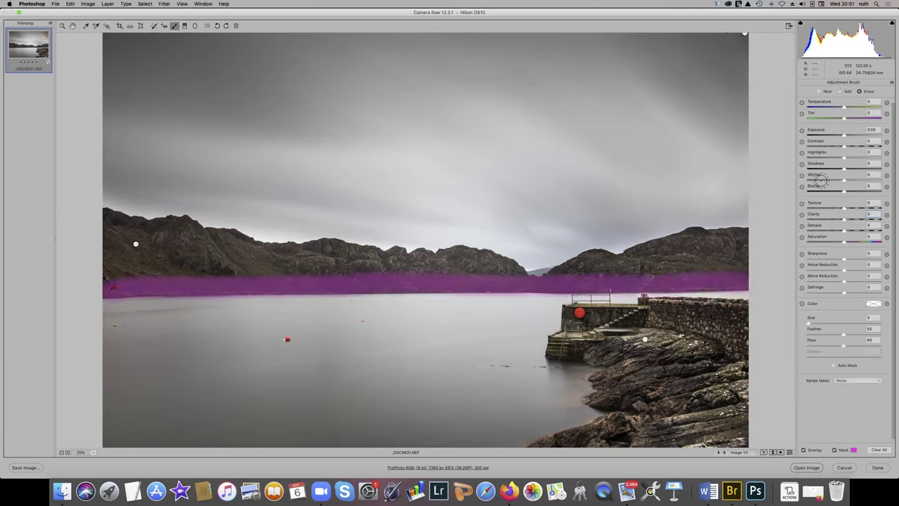
drag(660, 276, 96, 283)
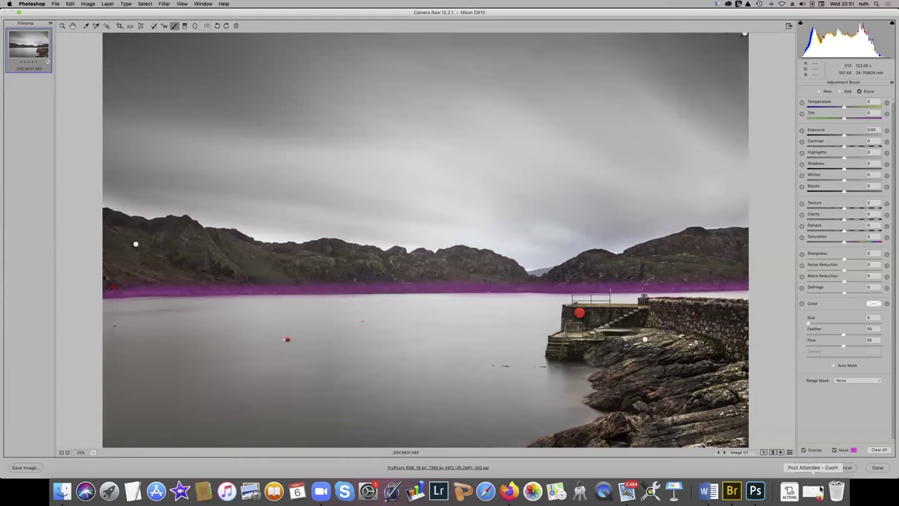
- Hide the mask overlay and set the shoreline adjustment to Shadows +38 and Clarity +6
click(833, 449)
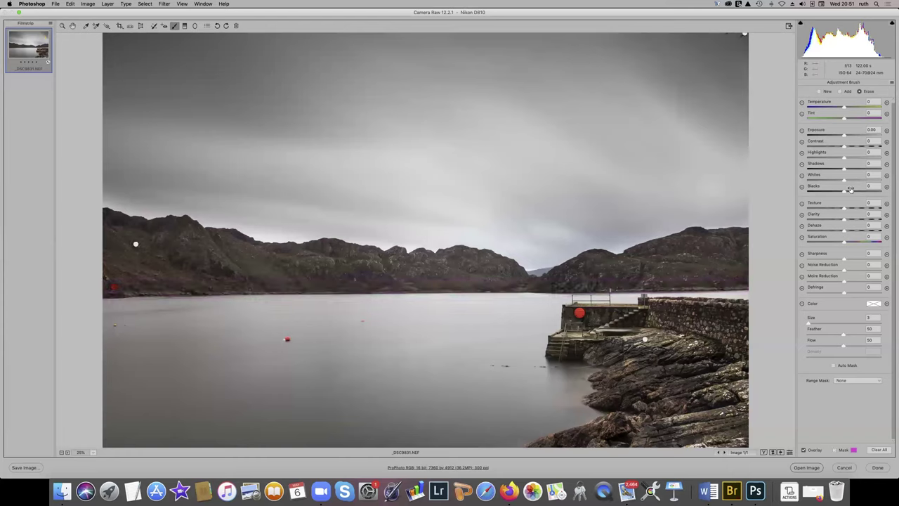
drag(844, 170, 849, 170)
drag(848, 170, 854, 170)
drag(845, 221, 846, 221)
drag(854, 169, 859, 169)
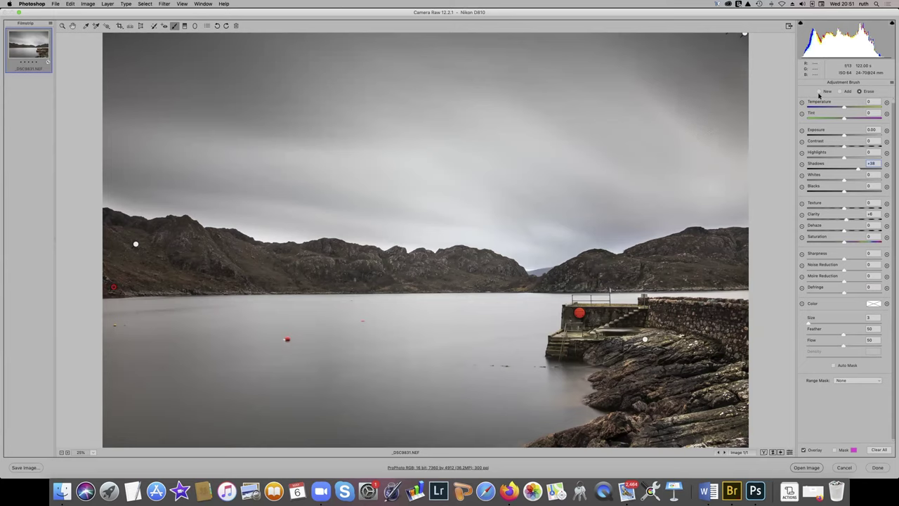
- Leave the Adjustment Brush and open the HSL saturation adjustments
key(n)
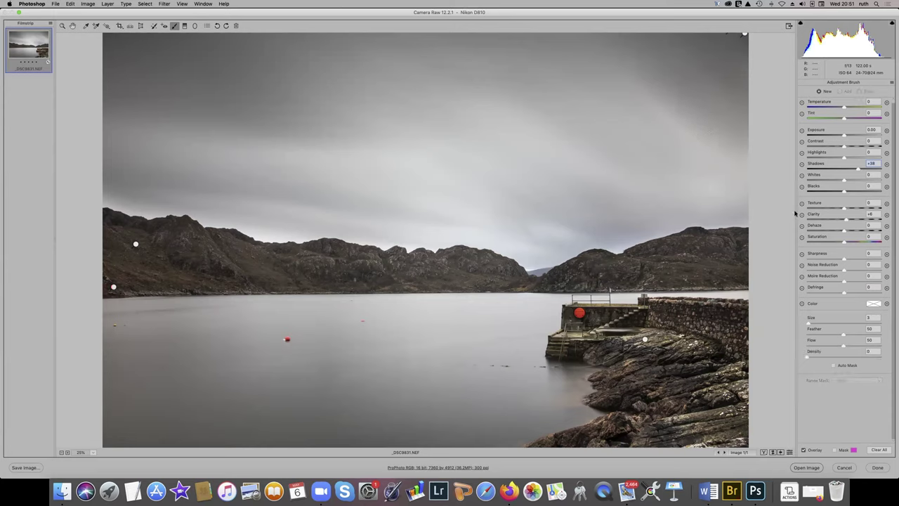
key(z)
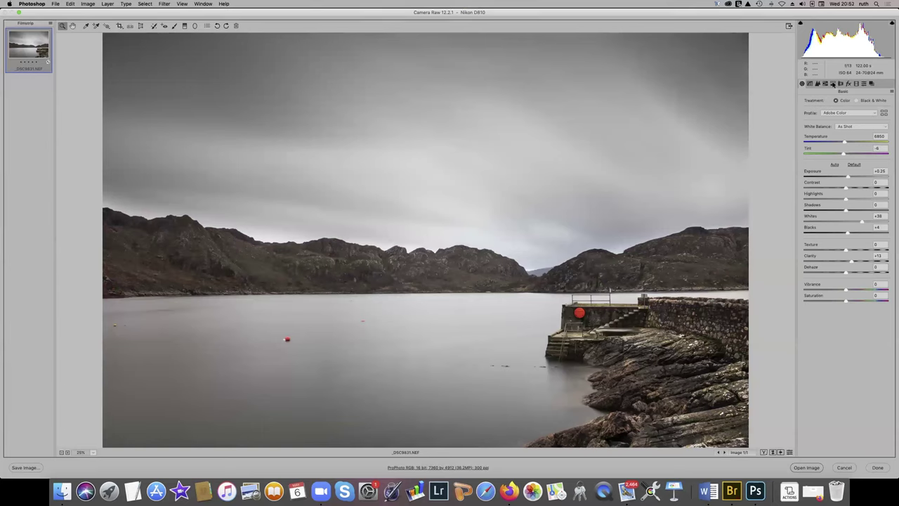
click(833, 84)
click(825, 83)
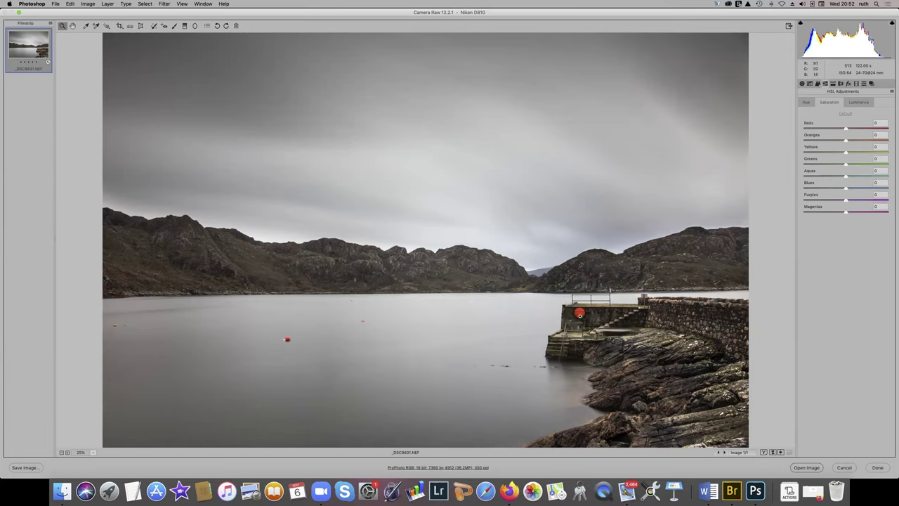
- Raise the saturation and luminance of the reds, and open the developed image in Photoshop
drag(851, 130, 853, 130)
click(855, 101)
drag(847, 131, 855, 129)
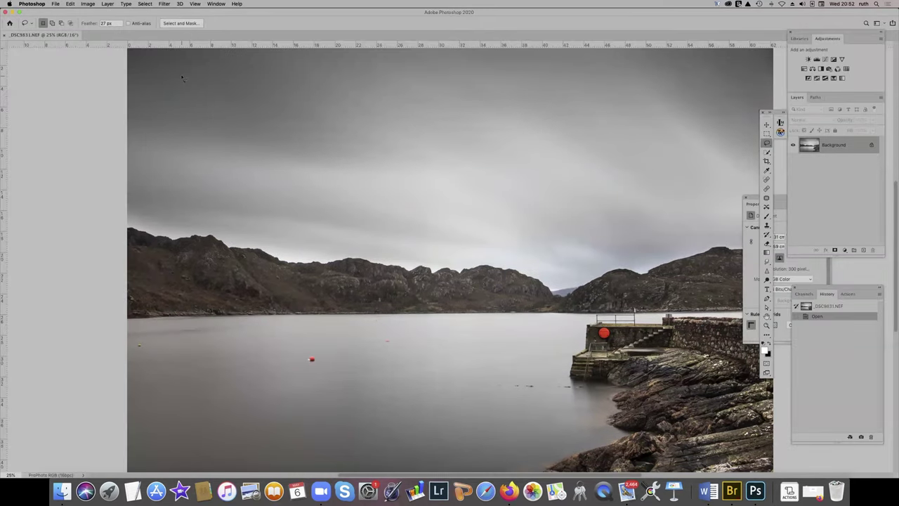
- Reapply the last Camera Raw Filter to the photo, and open the Camera Raw Filter dialog
click(166, 6)
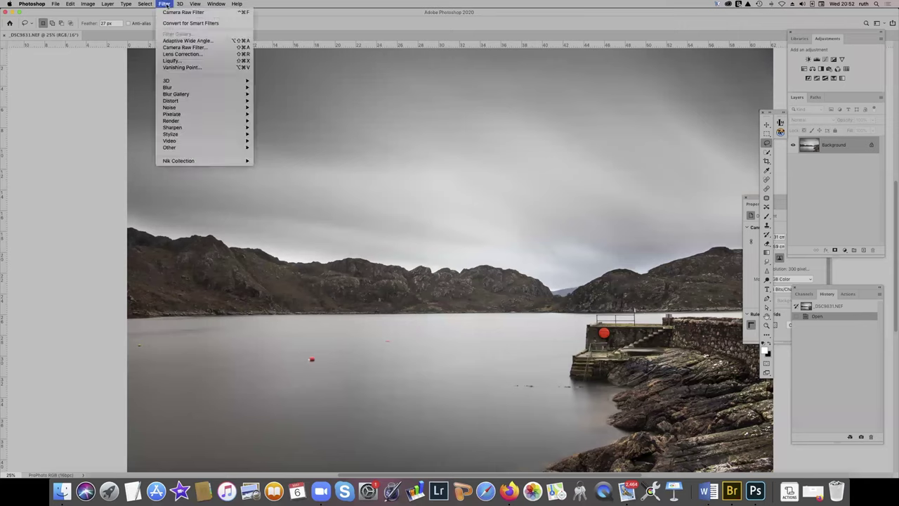
click(179, 13)
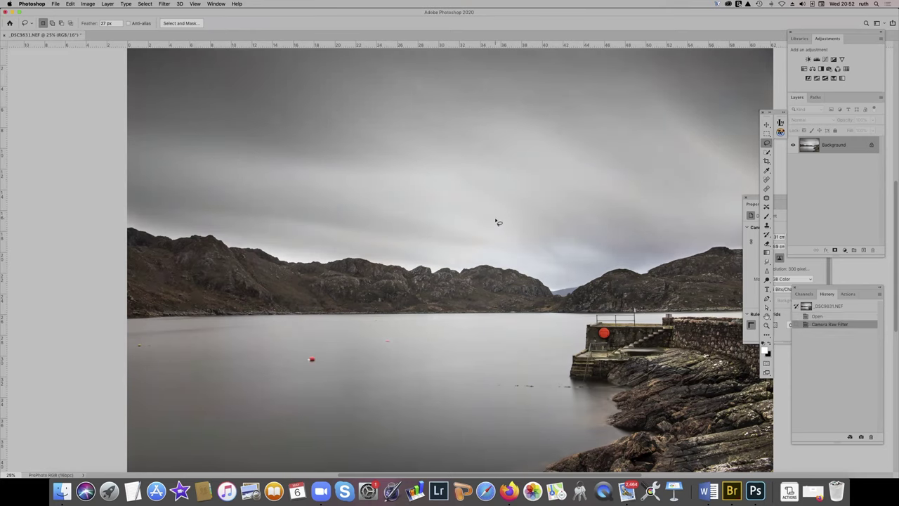
click(167, 4)
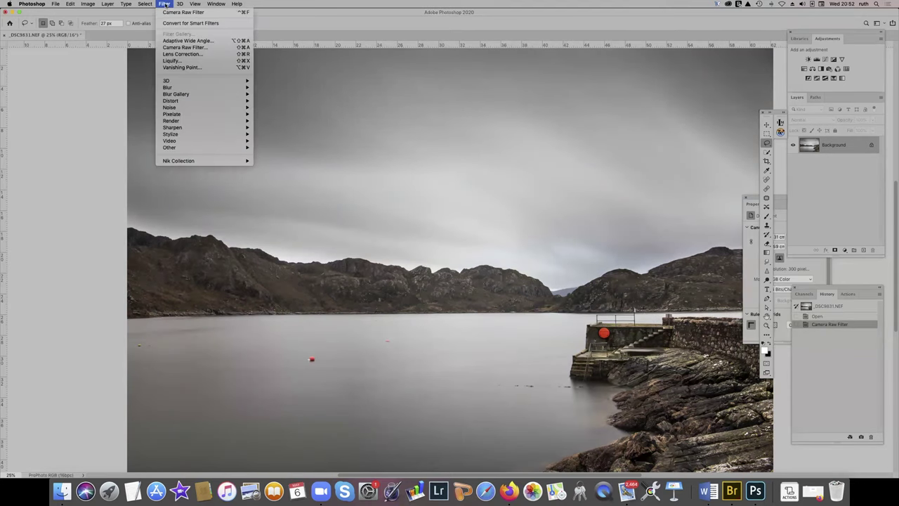
mouse_move(180, 3)
click(184, 50)
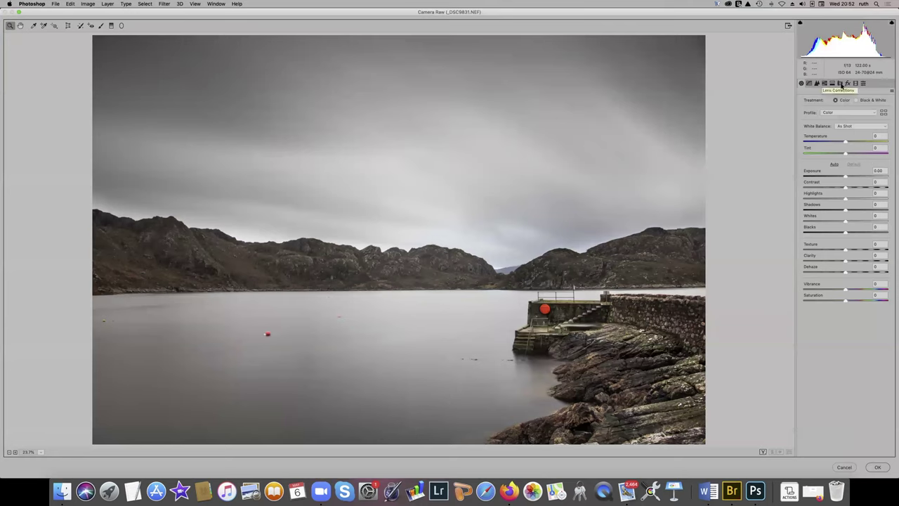
- Lighten the photo's edges with a Post Crop Vignetting amount of +18 in Highlight Priority style
click(847, 84)
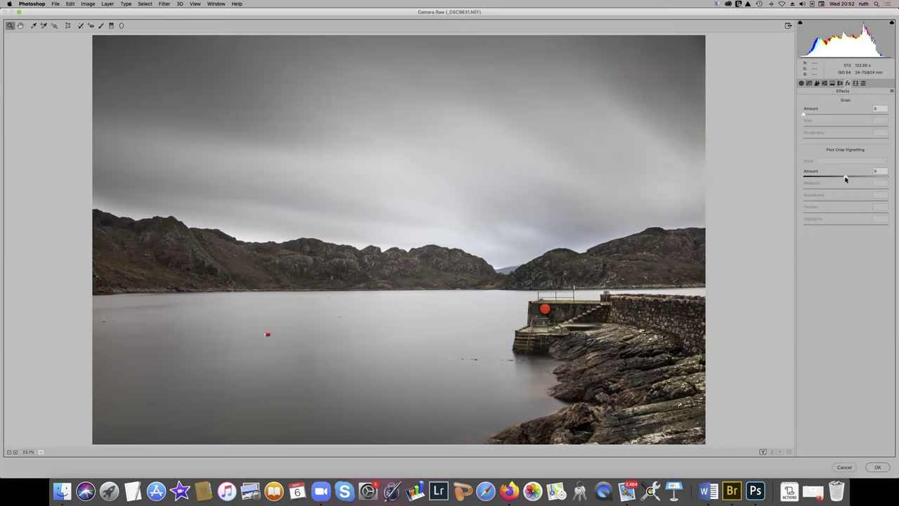
drag(845, 179, 851, 180)
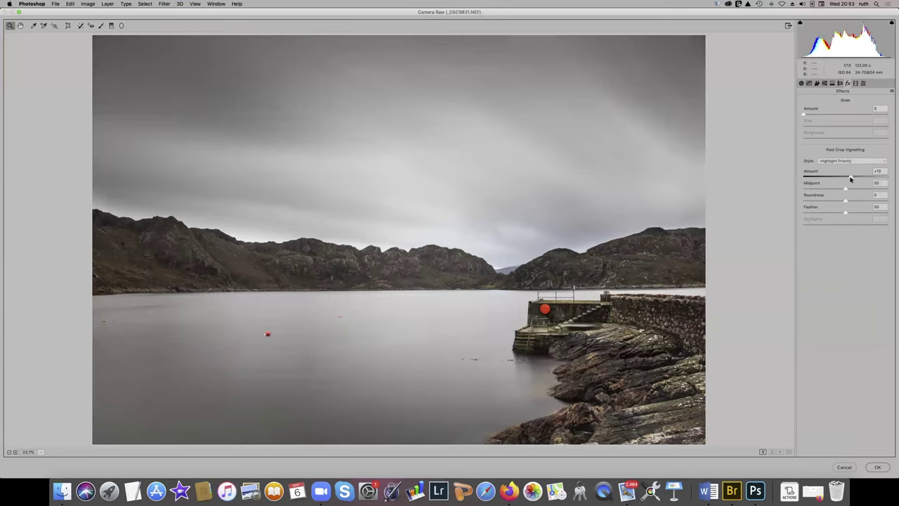
drag(850, 179, 853, 179)
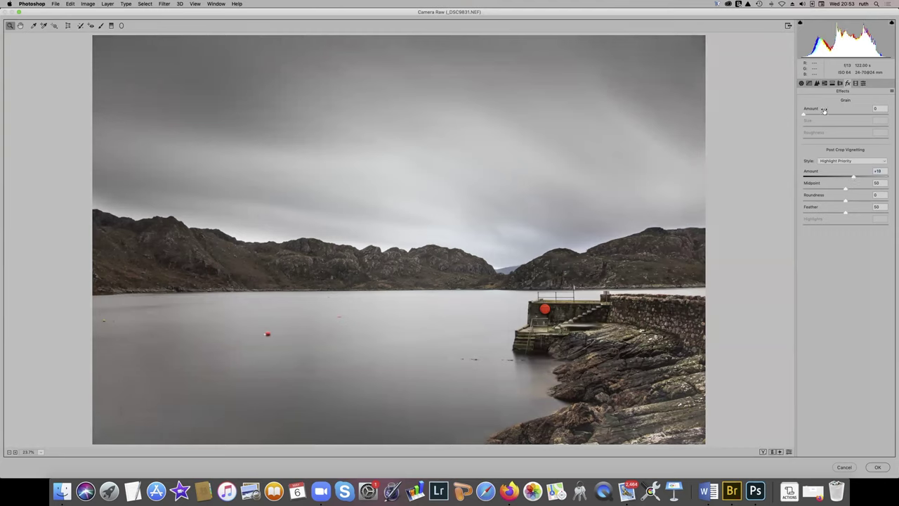
- Set sharpening to Amount 23, Radius 0.8 and Masking 19, and apply the Camera Raw Filter
click(801, 83)
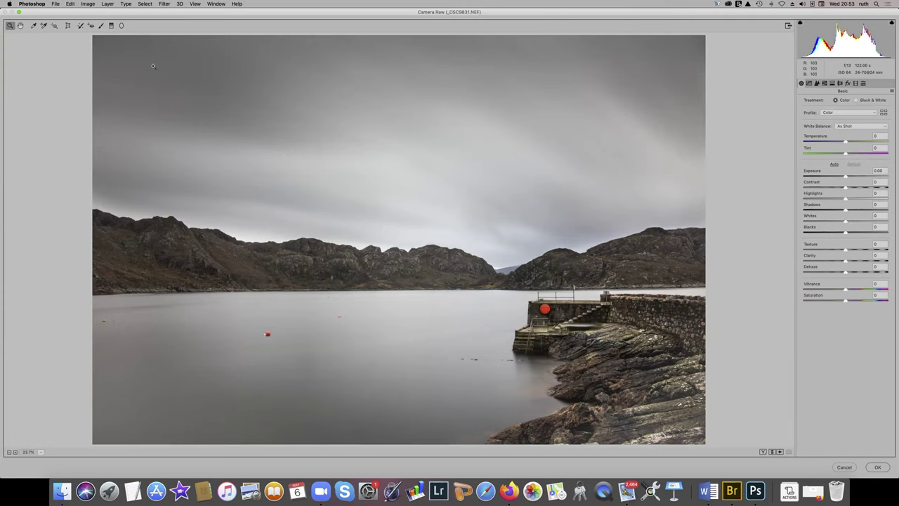
click(816, 83)
drag(803, 114, 819, 148)
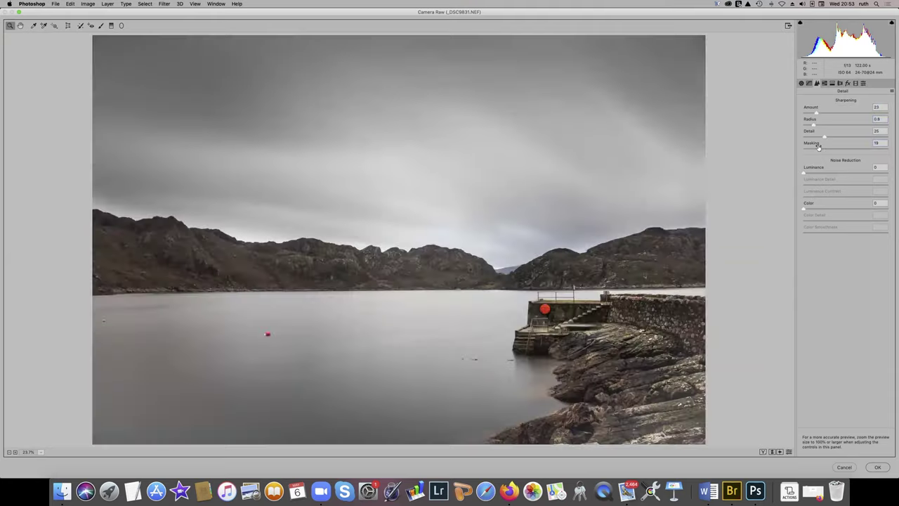
click(881, 467)
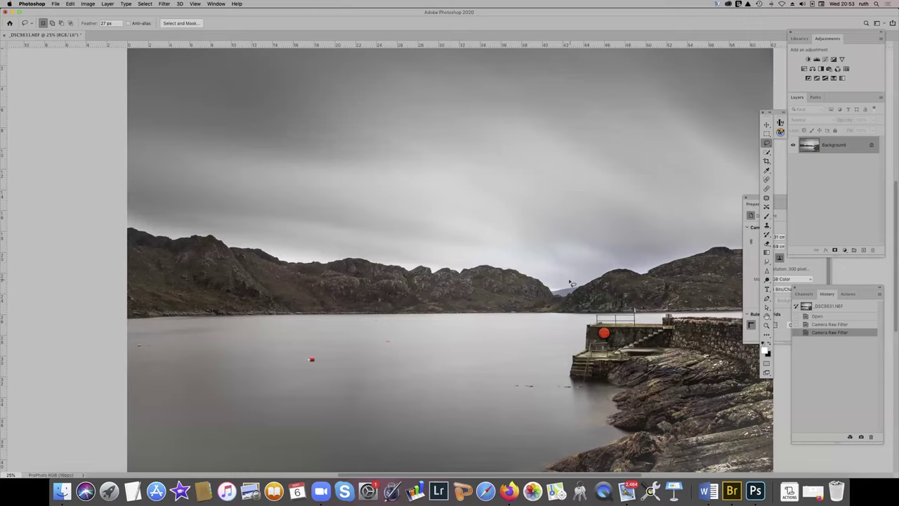
- Examine the whole jetty photo at several reduced magnifications to judge its overall balance
scroll(571, 283, right, 3)
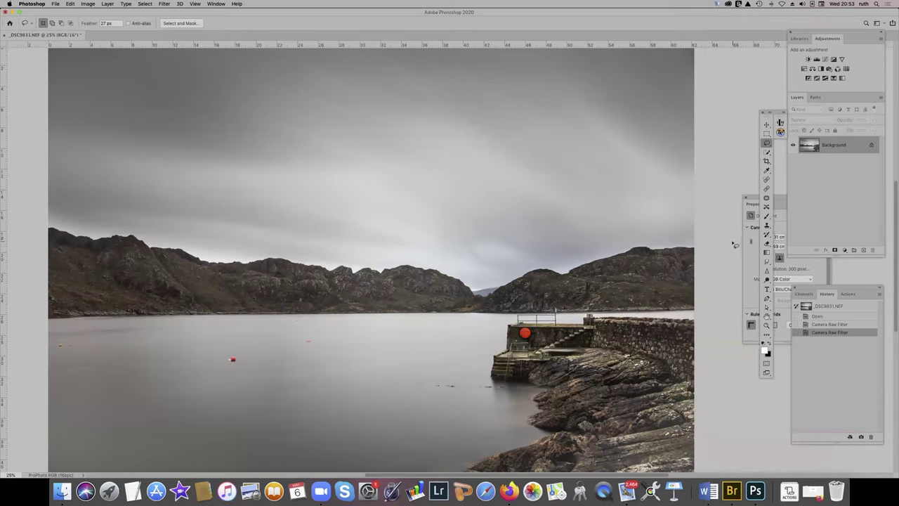
key(super+minus)
key(super+minus)
key(super+minus)
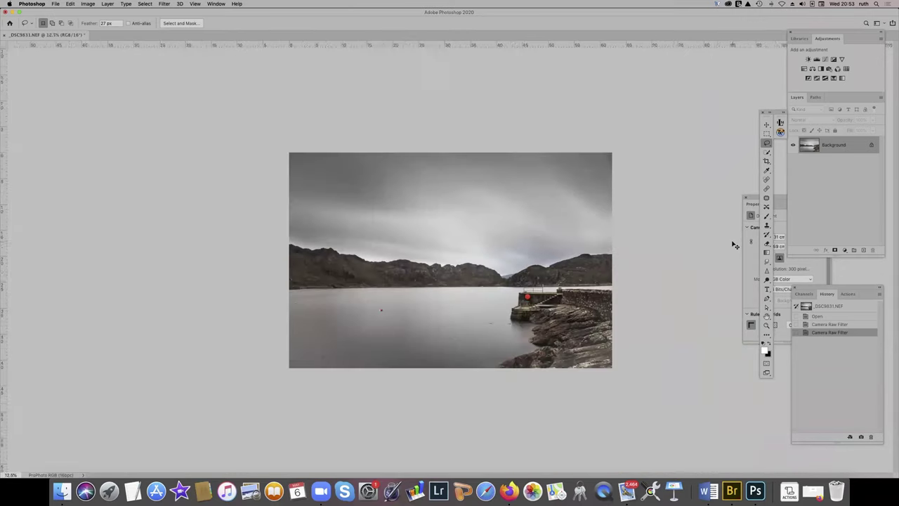
key(super+minus)
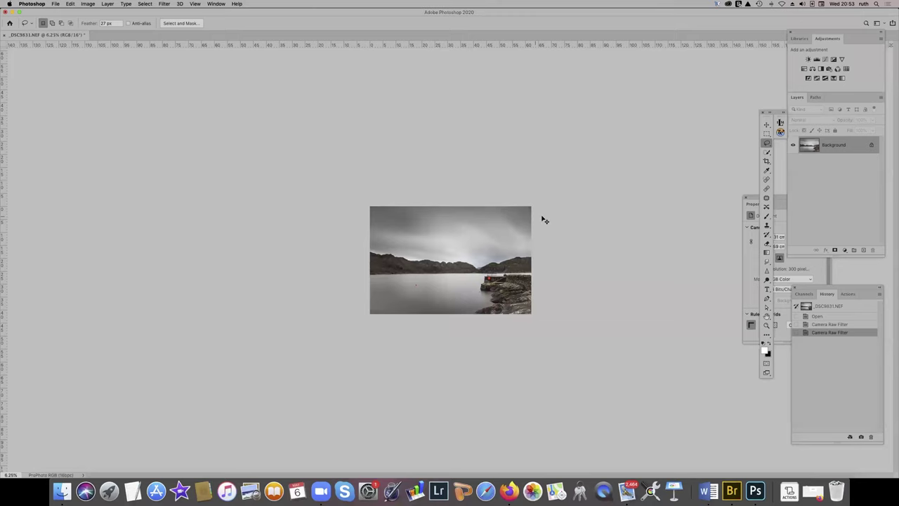
key(super+plus)
key(super+plus)
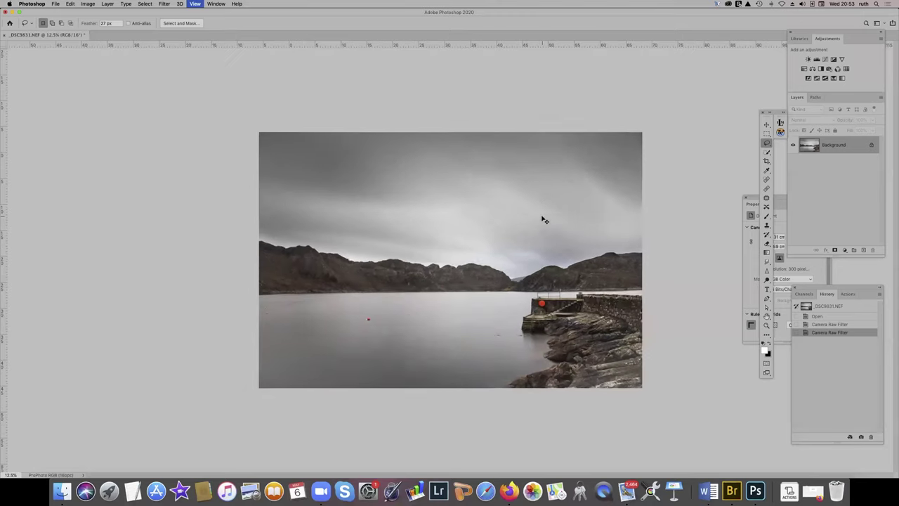
key(super+plus)
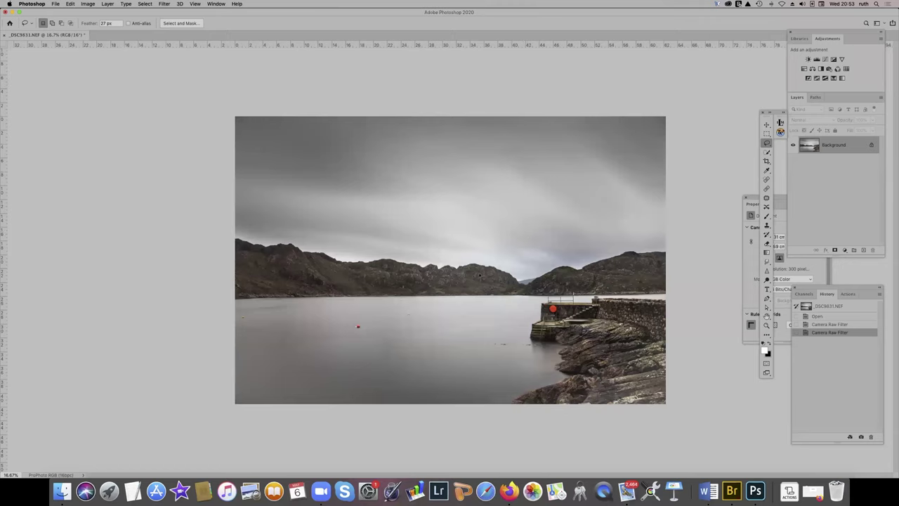
- Remove the red buoy and the small marks on the lake with the Spot Healing Brush
click(766, 179)
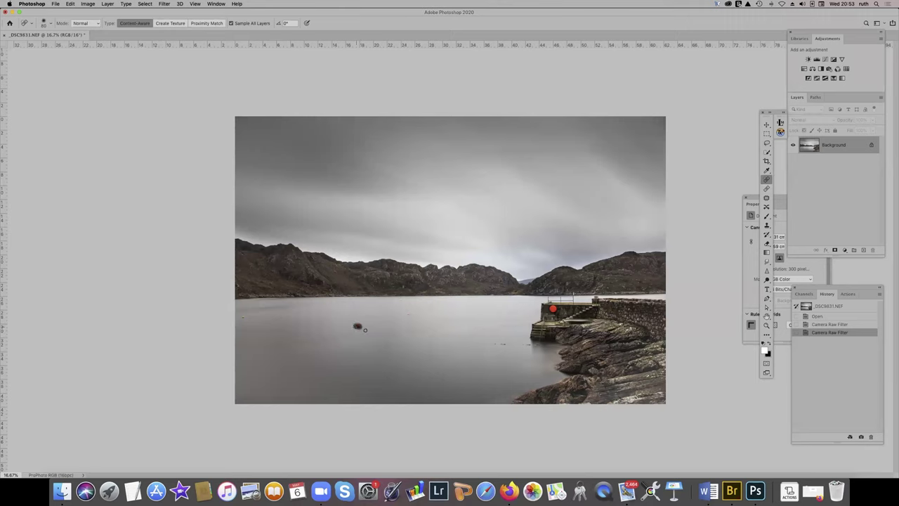
drag(364, 330, 356, 329)
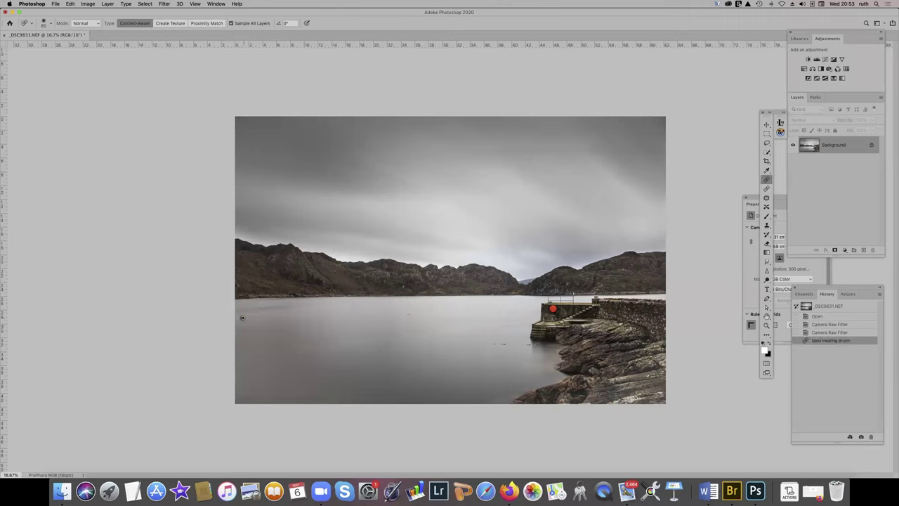
click(242, 317)
click(249, 317)
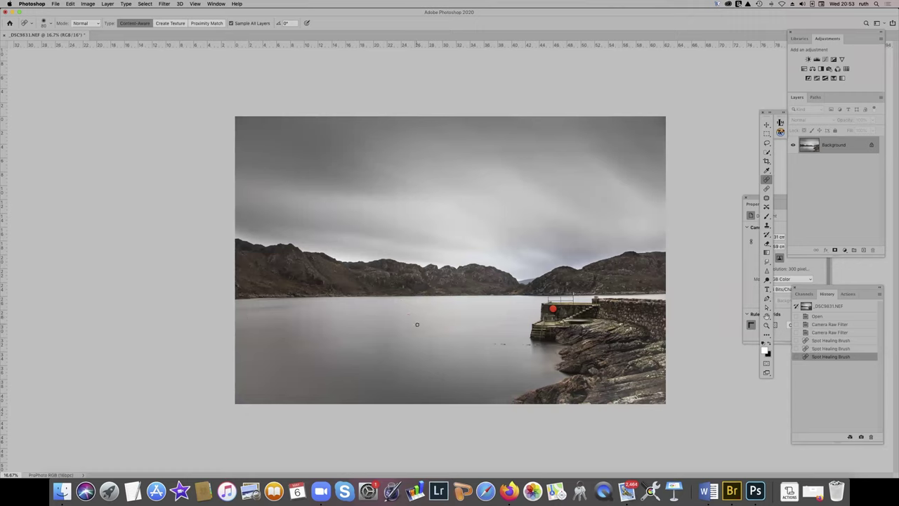
click(408, 314)
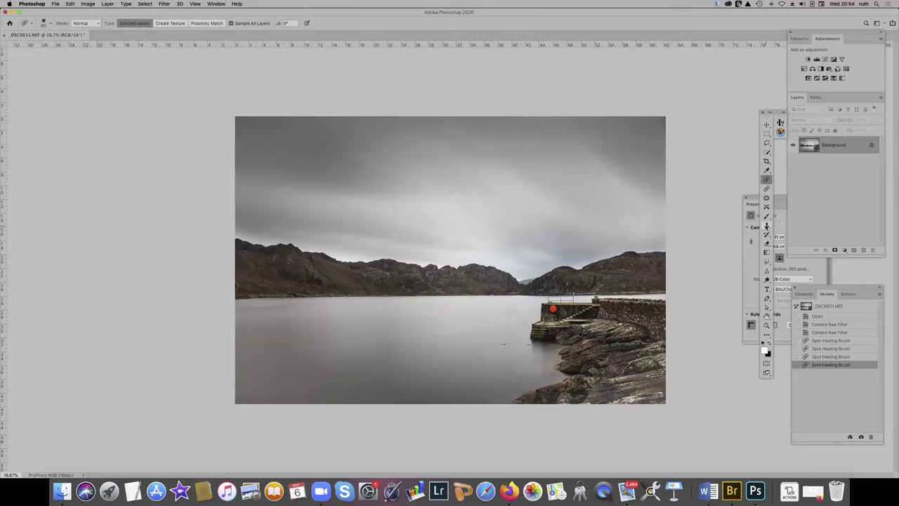
click(766, 225)
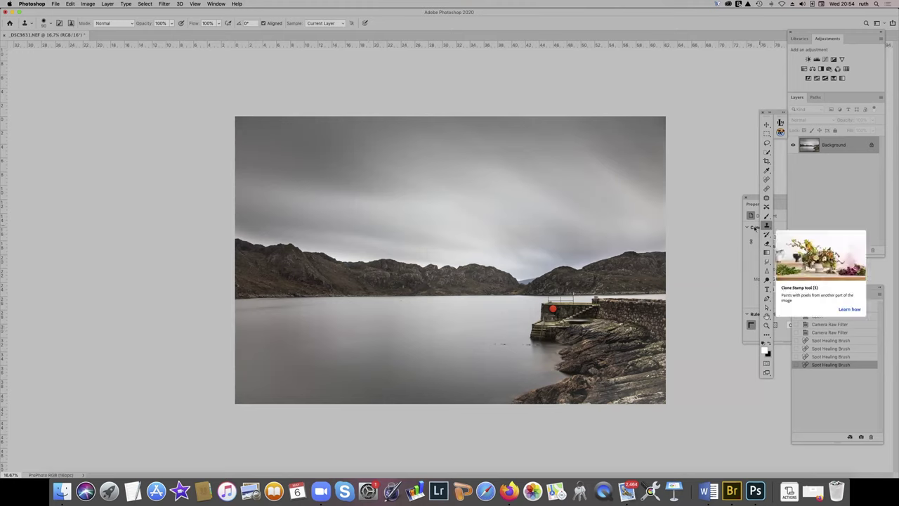
click(357, 330)
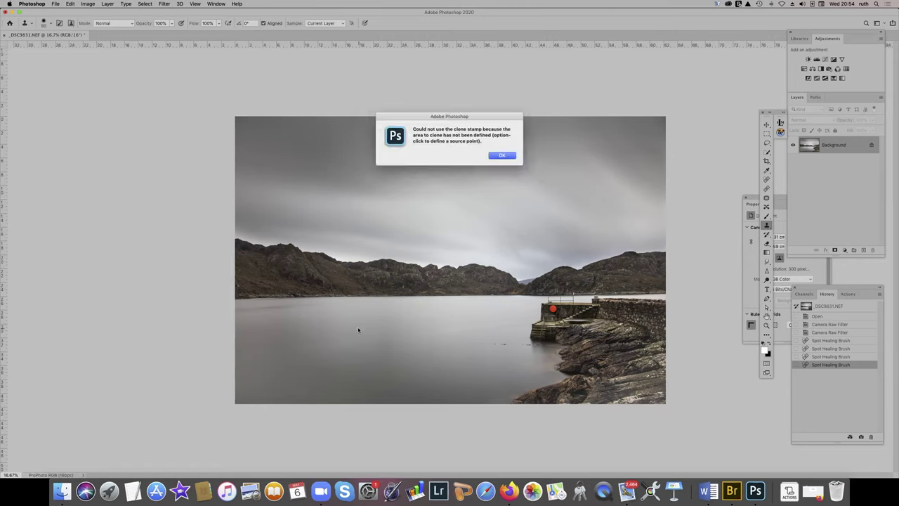
click(501, 155)
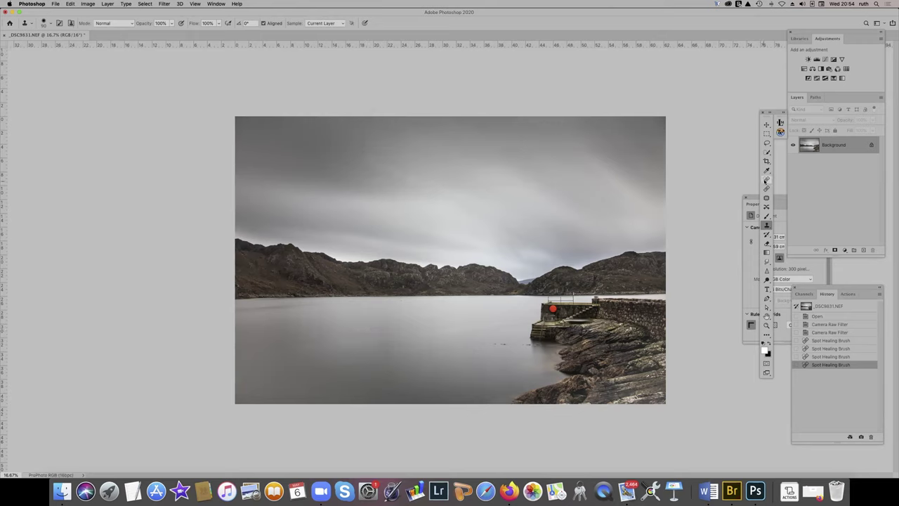
click(766, 179)
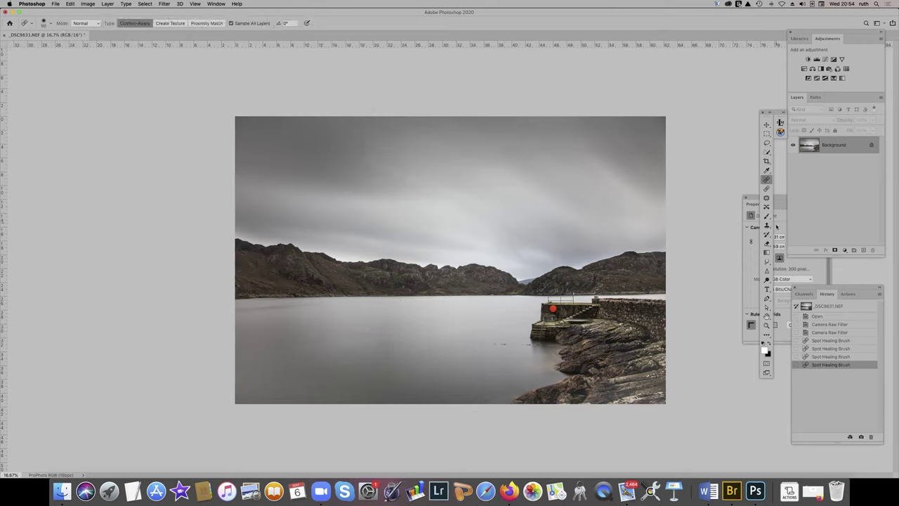
- Sample clean water as the Clone Stamp source and stamp it over the removed buoy's spot
click(766, 225)
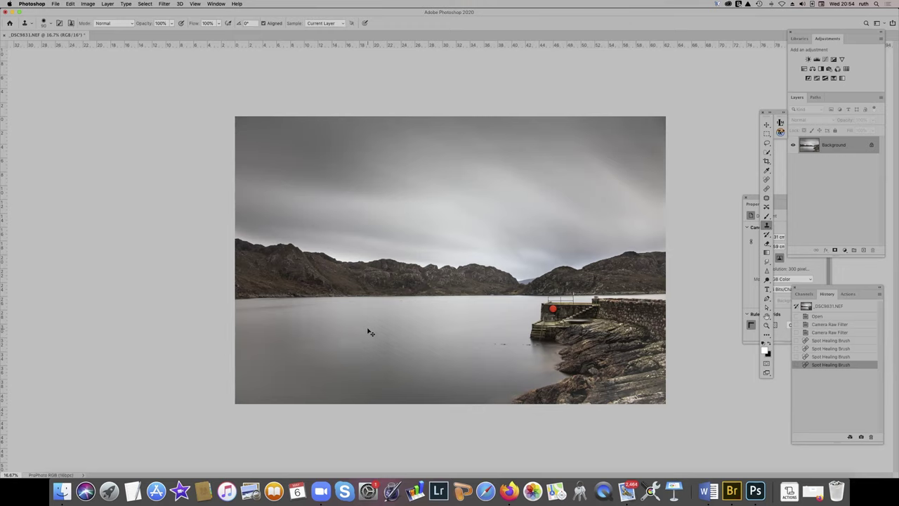
click(360, 329)
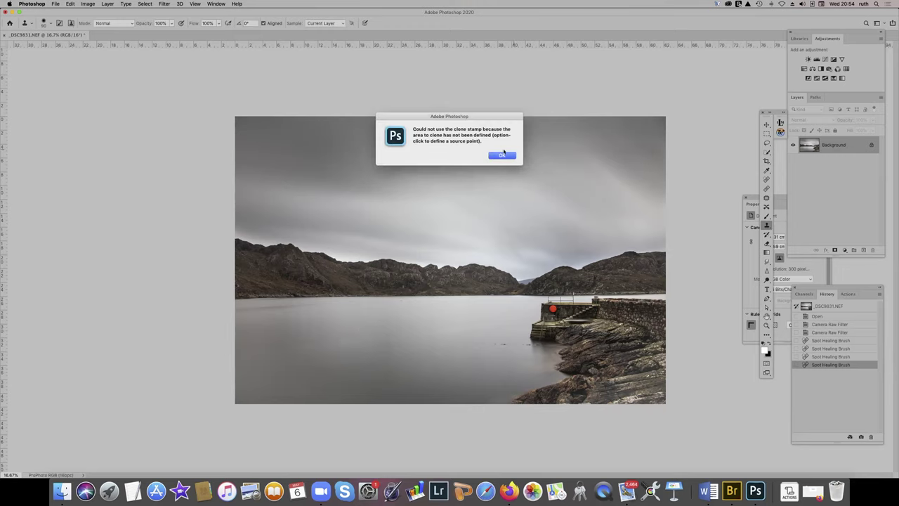
click(503, 155)
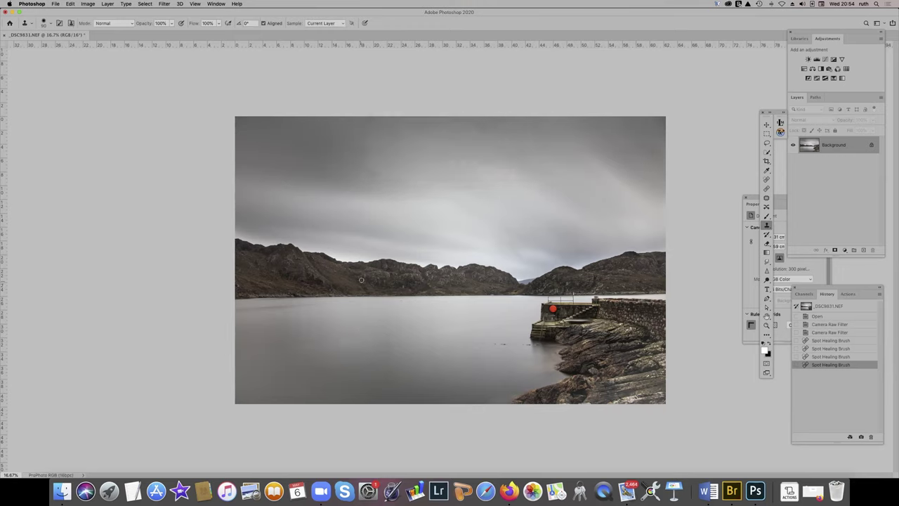
alt+click(358, 327)
click(357, 328)
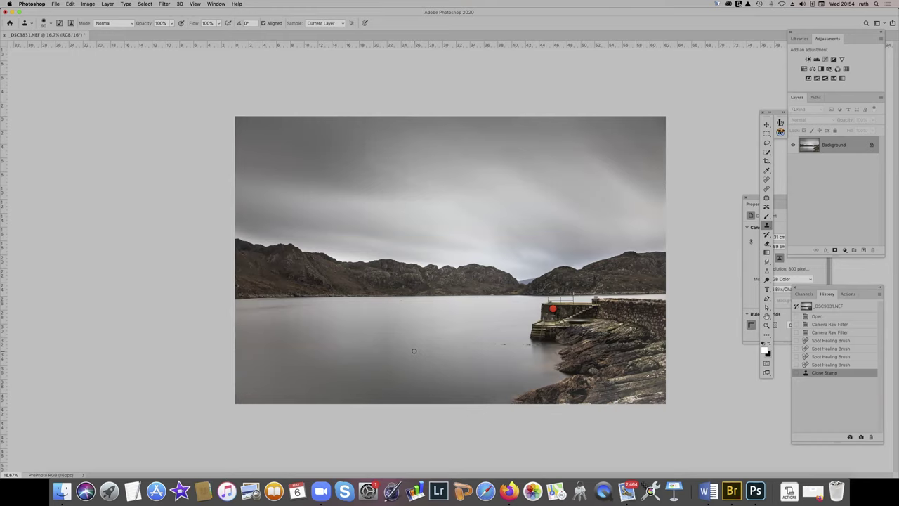
- Enlarge the Clone Stamp brush to 200 and paint several cloned strokes over the middle of the lake
key(bracketright)
key(bracketright)
key(bracketright)
mouse_move(381, 347)
mouse_down()
mouse_move(368, 355)
mouse_move(387, 350)
mouse_move(375, 343)
mouse_move(408, 357)
mouse_up()
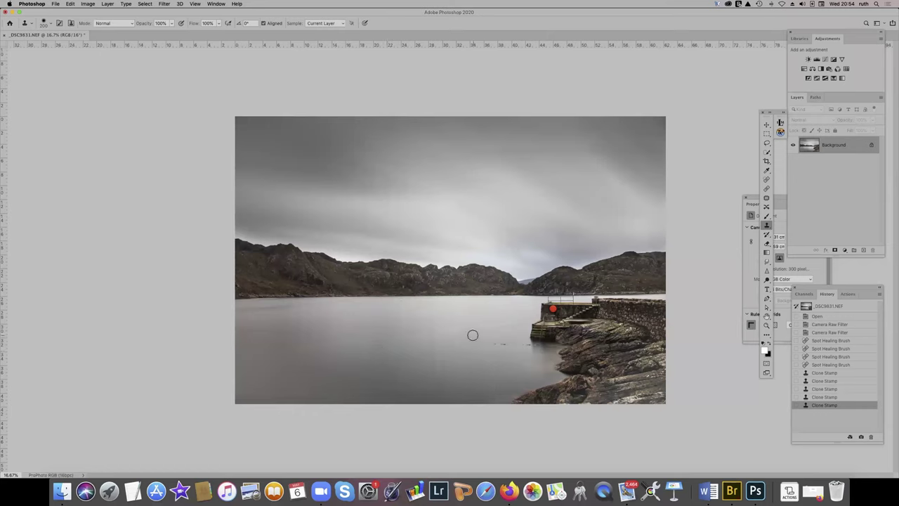
mouse_move(392, 349)
mouse_down()
mouse_move(373, 344)
mouse_move(393, 351)
mouse_move(383, 339)
mouse_move(393, 356)
mouse_move(401, 347)
mouse_up()
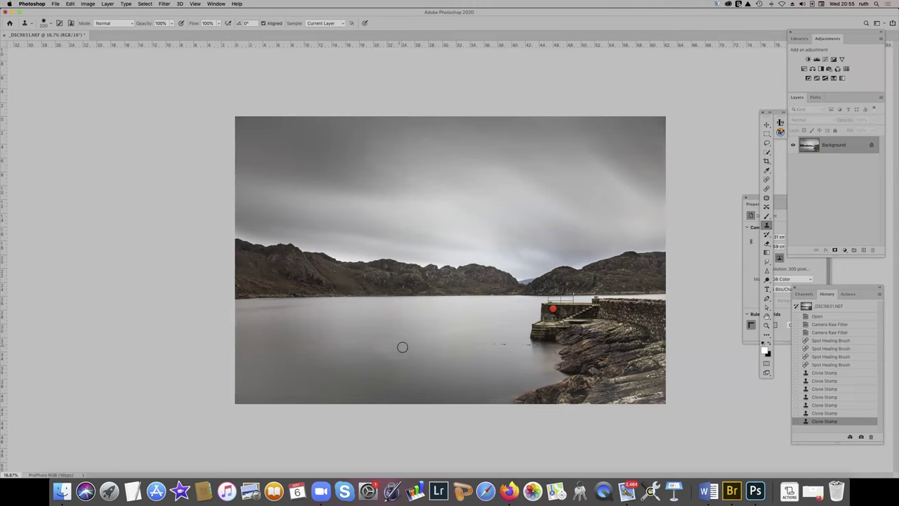
- Step back through the history to the first Clone Stamp stroke
click(823, 389)
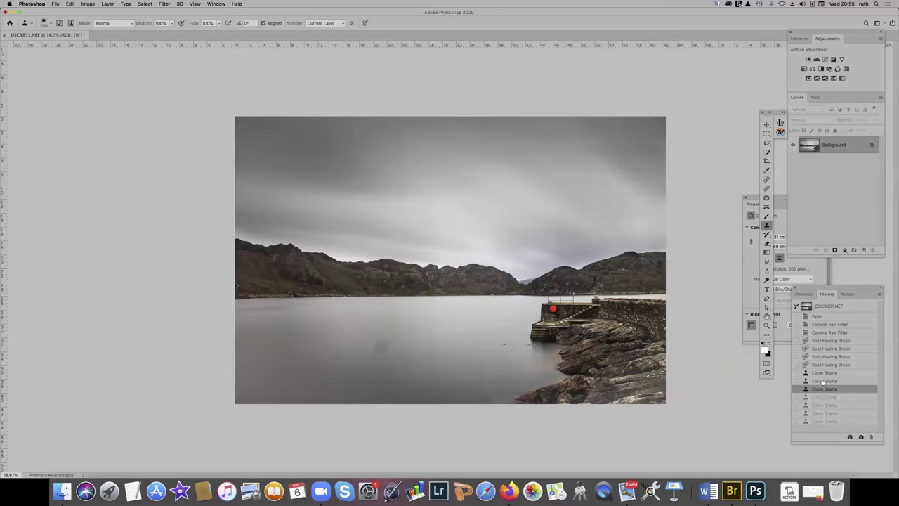
click(823, 380)
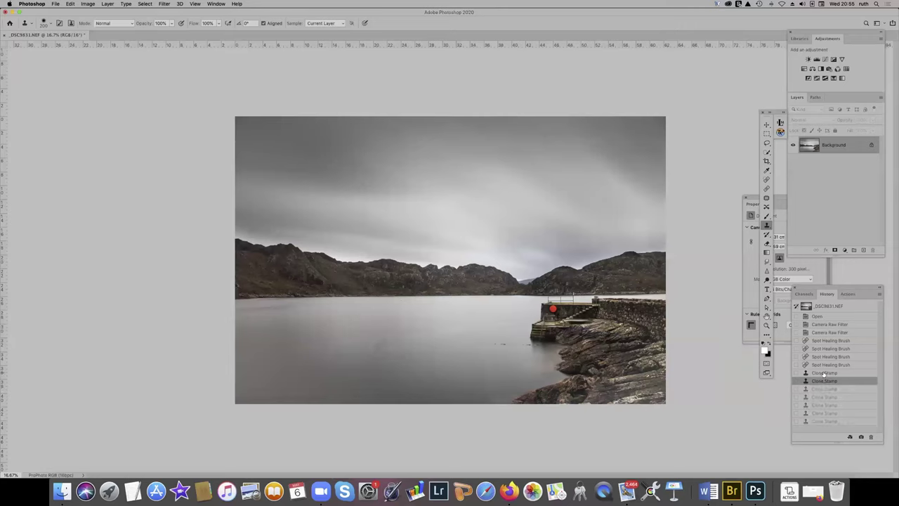
click(823, 372)
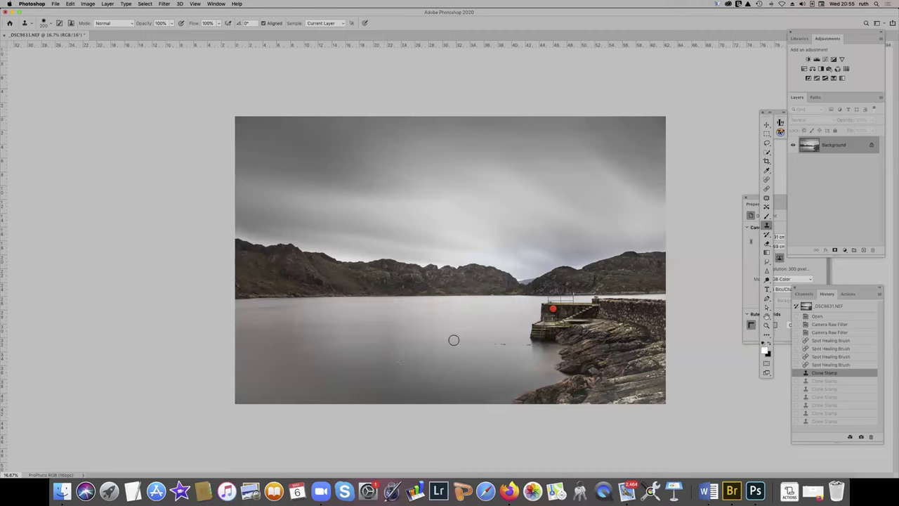
- Try a cloned stroke over the middle of the lake from a newly sampled water source, and revert it
alt+click(369, 350)
drag(380, 348, 389, 347)
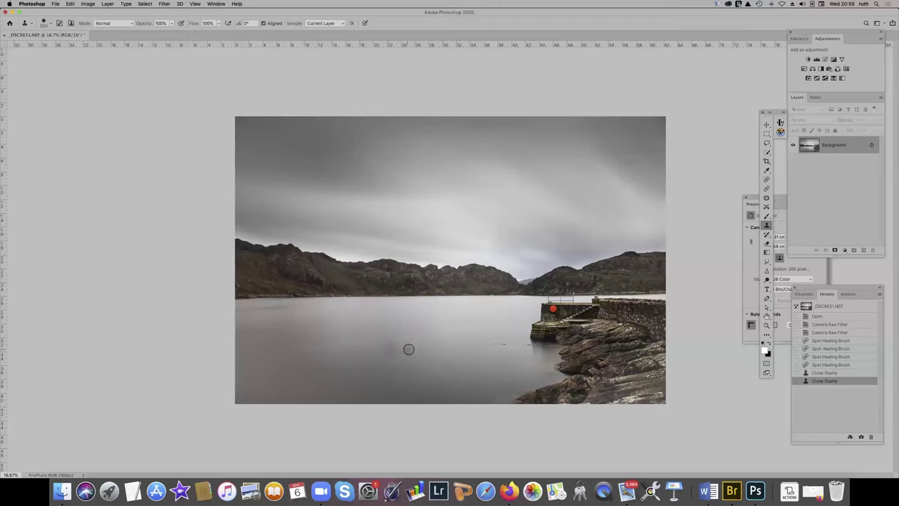
click(825, 372)
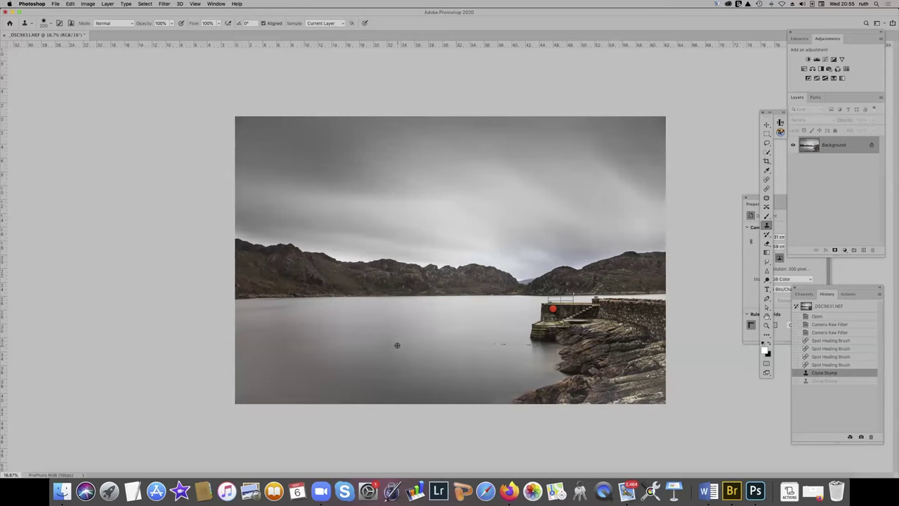
- Paint a short cloned stroke over the middle of the lake with the Clone Stamp
mouse_move(391, 344)
mouse_down()
mouse_move(382, 343)
mouse_move(387, 348)
mouse_up()
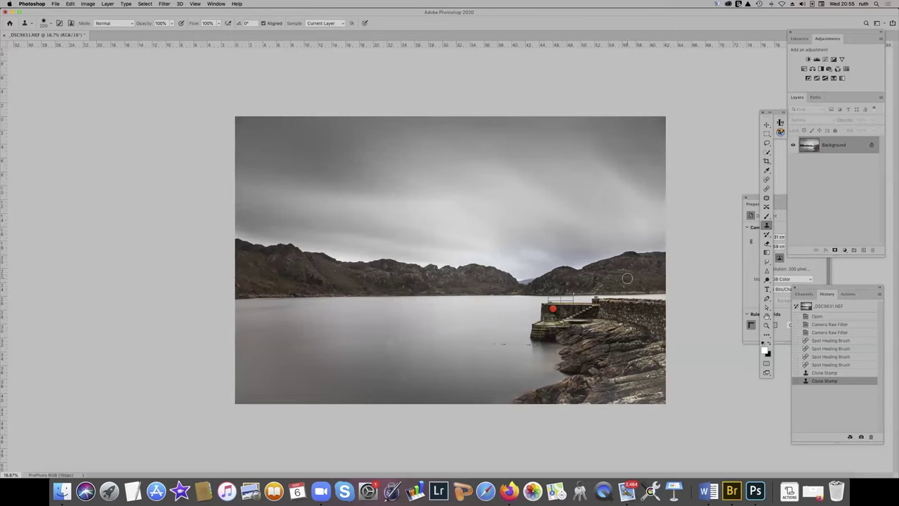
- Lasso the jetty and rocks, brighten them with a Curves adjustment layer (input 116, output 139), and stamp the visible layers onto a new layer
click(767, 144)
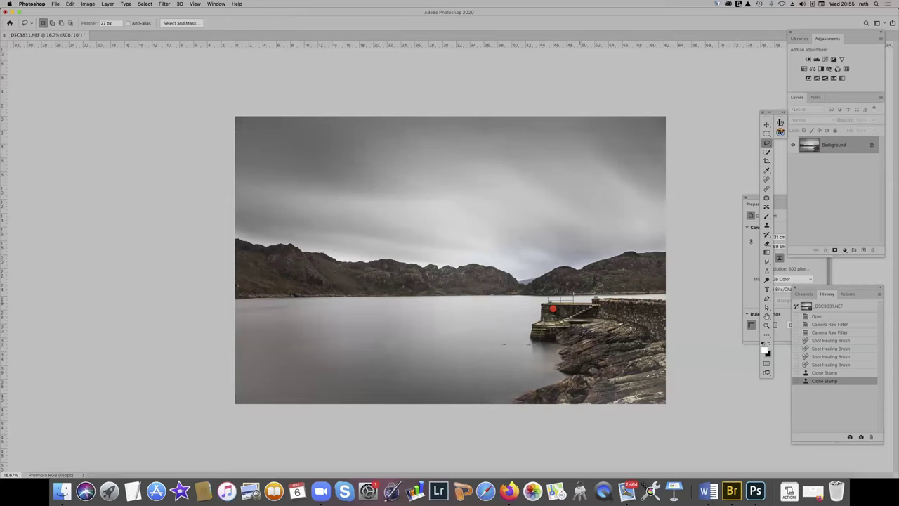
mouse_move(559, 307)
mouse_down()
mouse_move(678, 304)
mouse_move(686, 364)
mouse_move(681, 416)
mouse_move(555, 431)
mouse_move(516, 404)
mouse_move(587, 371)
mouse_move(577, 369)
mouse_move(572, 344)
mouse_move(528, 331)
mouse_move(538, 304)
mouse_move(608, 309)
mouse_up()
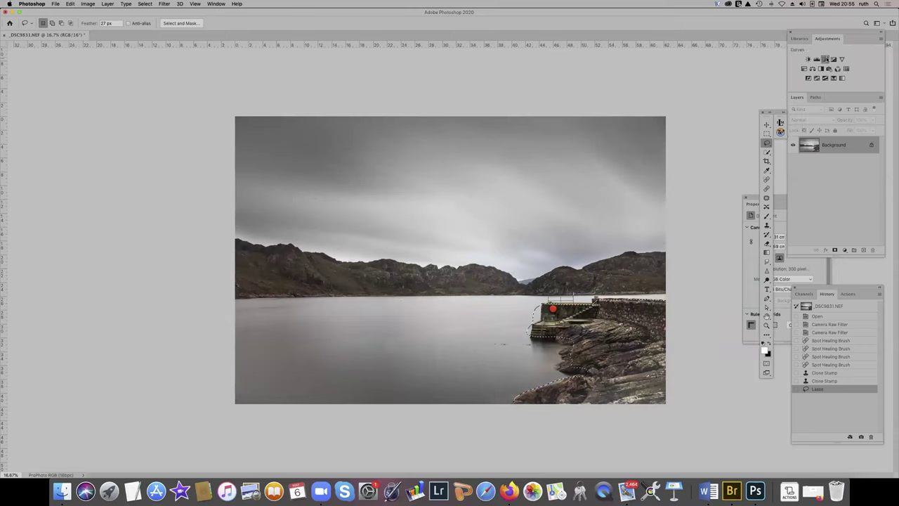
click(824, 59)
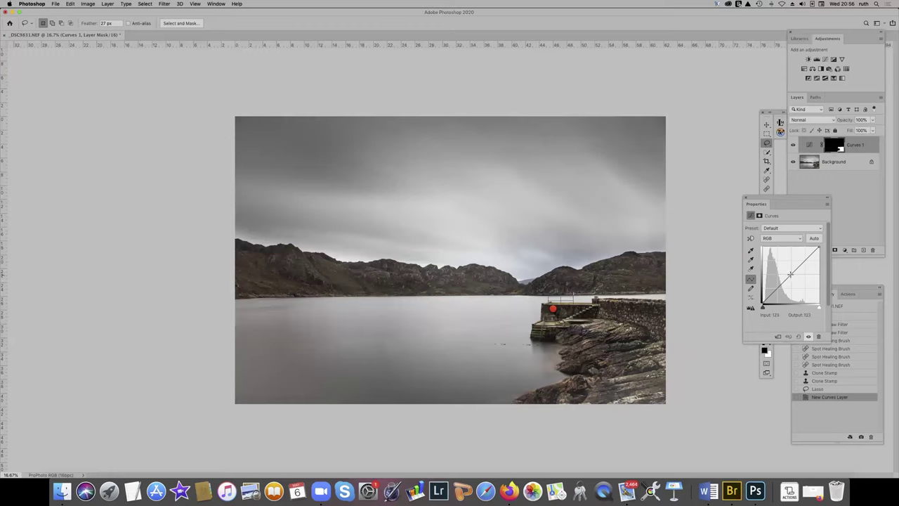
drag(790, 273, 787, 270)
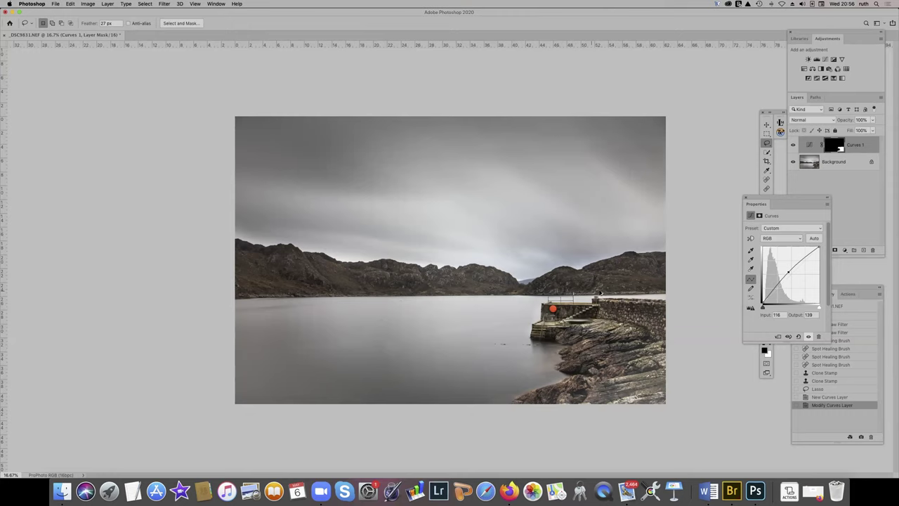
key(super+alt+shift+e)
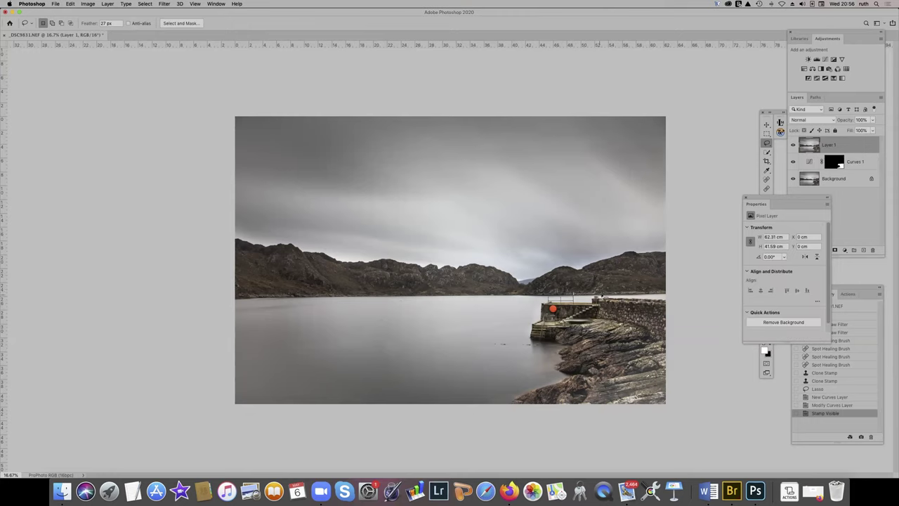
click(165, 4)
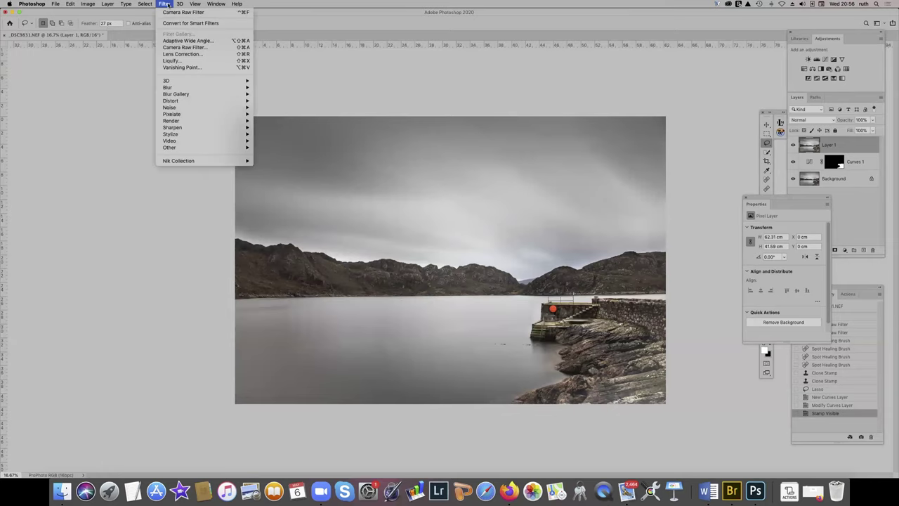
click(203, 47)
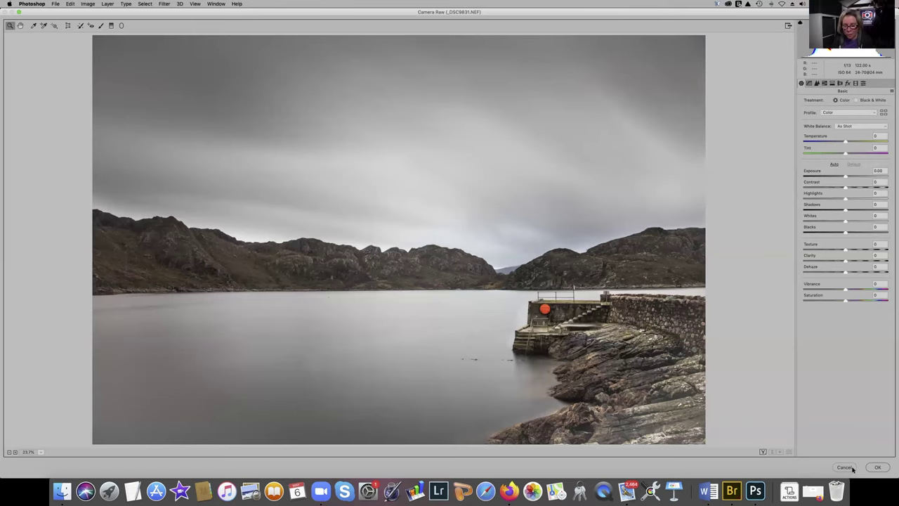
click(851, 468)
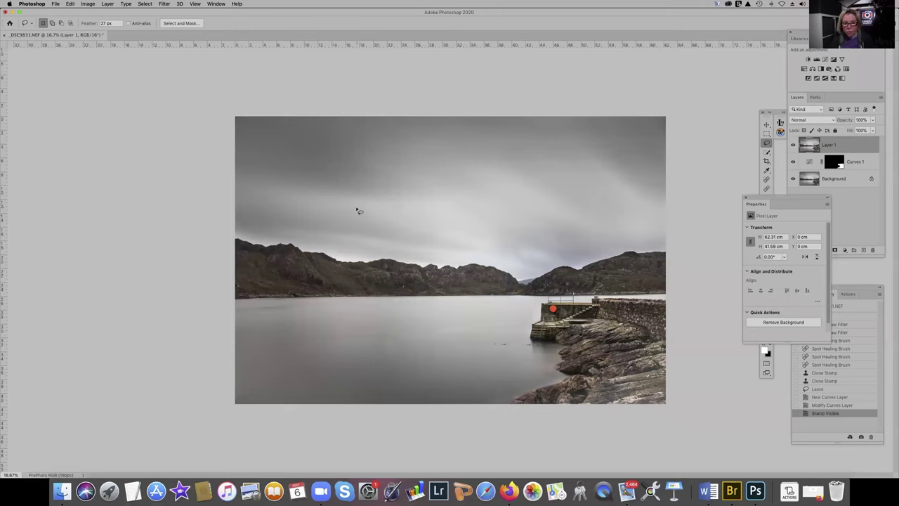
- Close the jetty photo without saving its changes
click(5, 13)
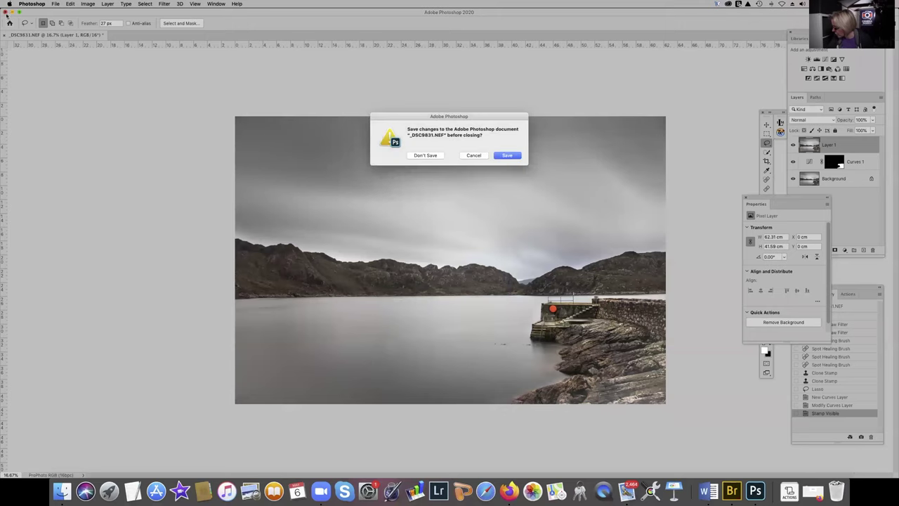
click(431, 158)
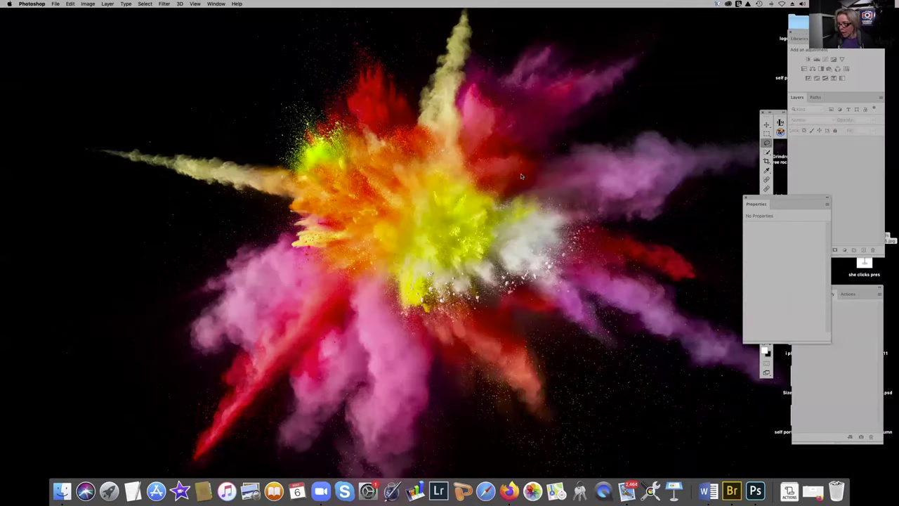